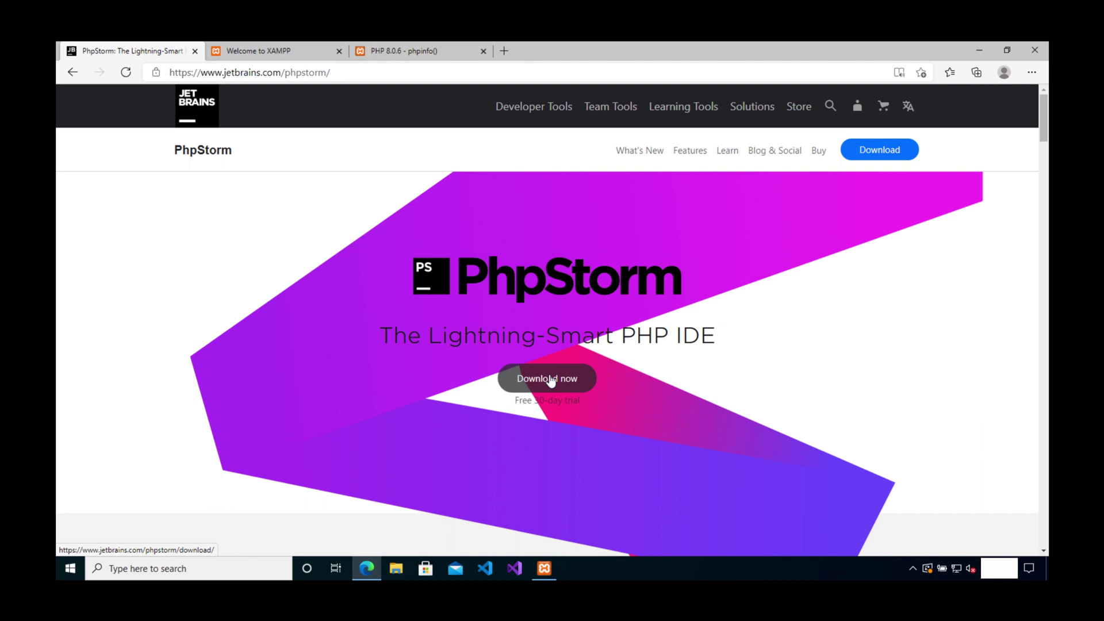
# - Download the PhpStorm Windows installer from jetbrains.com and run PhpStorm-2021.1.2.exe from Edge's downloads
pyautogui.click(549, 380)
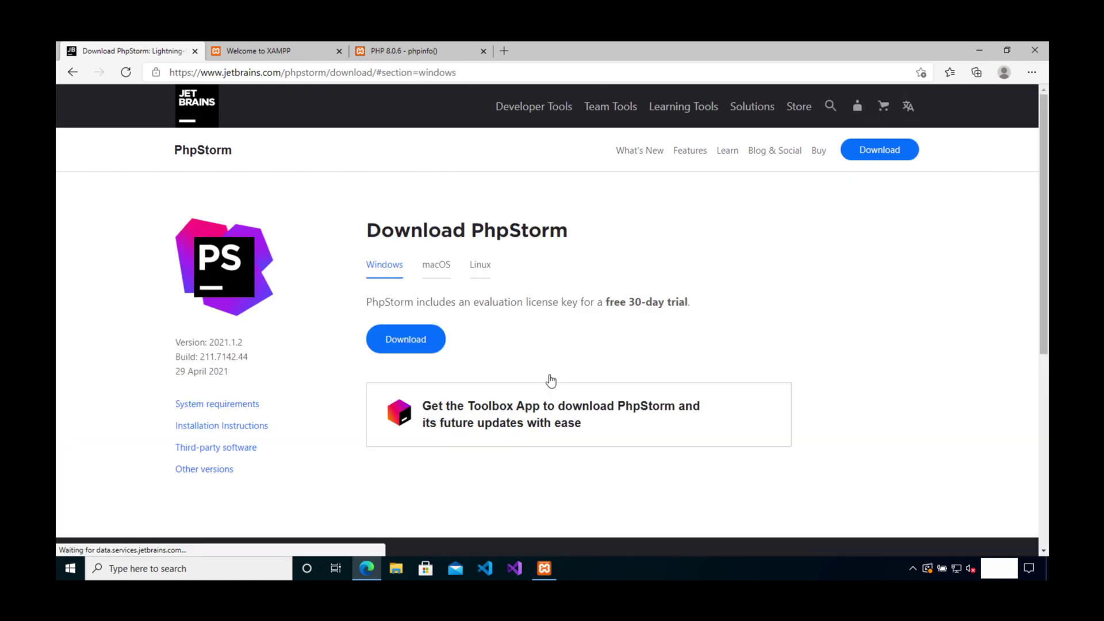
pyautogui.click(425, 347)
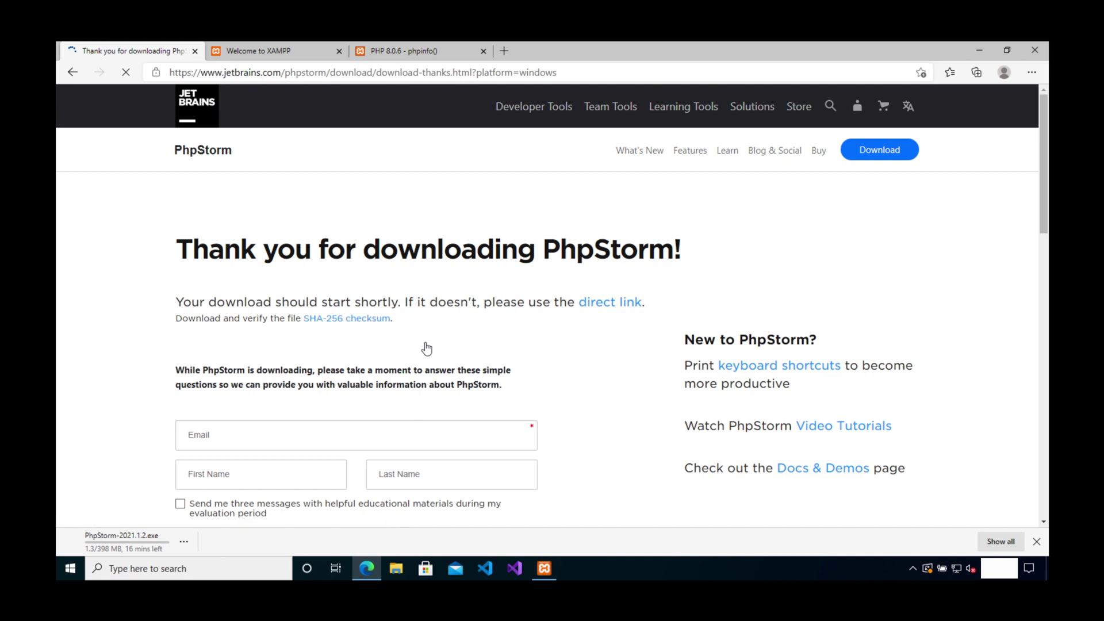
pyautogui.click(1000, 542)
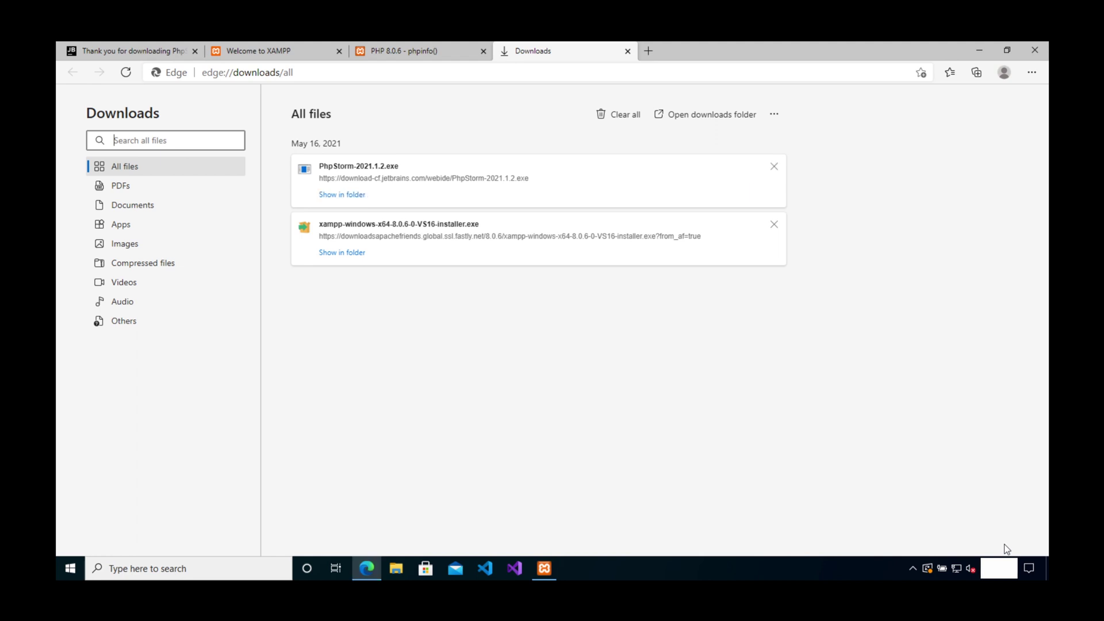
pyautogui.click(371, 167)
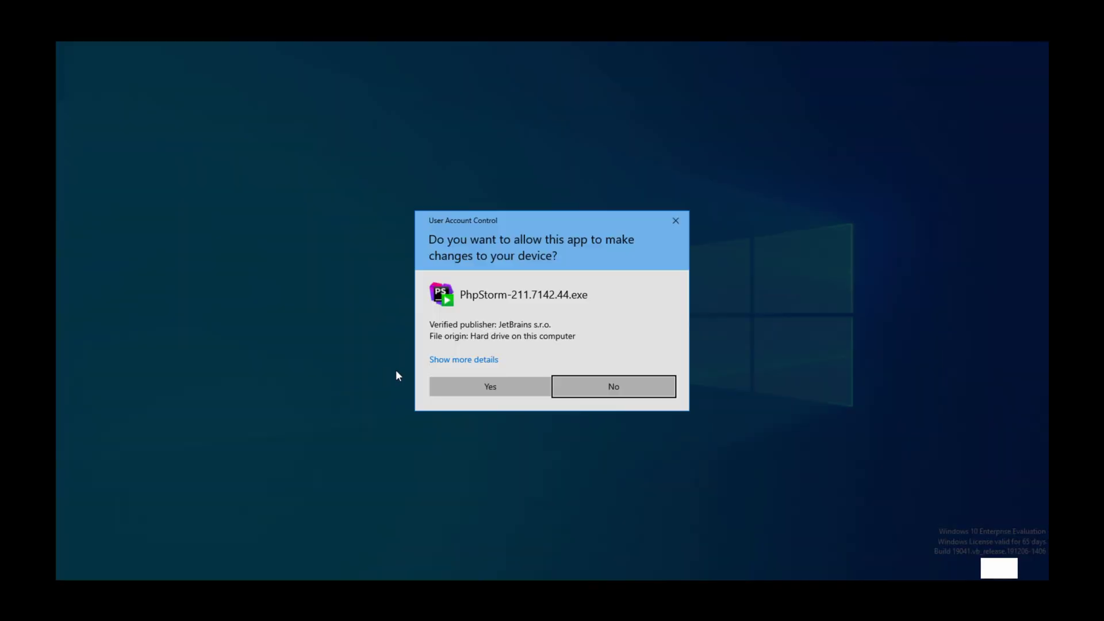
# - Install PhpStorm 2021.1.2 with the default folder, options and Start Menu, with Run PhpStorm ticked
pyautogui.click(469, 385)
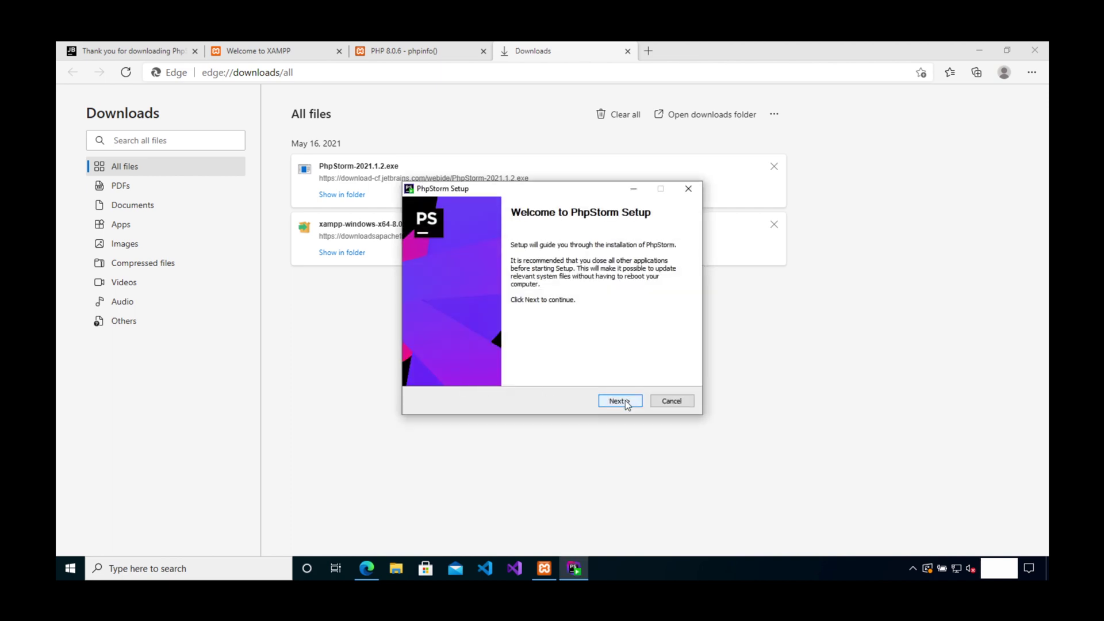
pyautogui.click(626, 405)
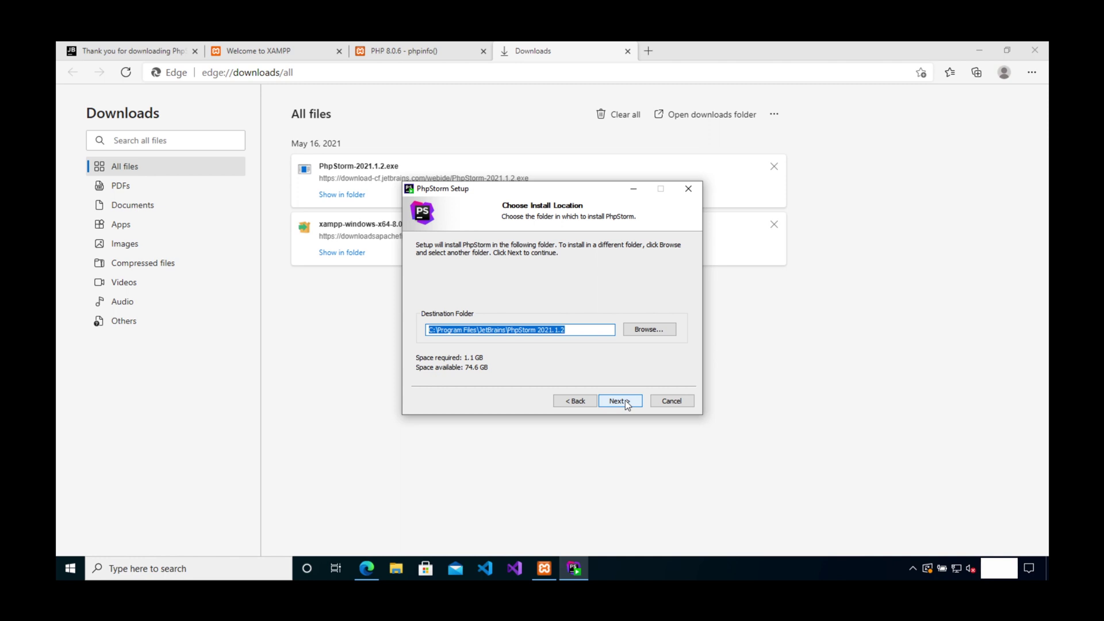
pyautogui.click(626, 405)
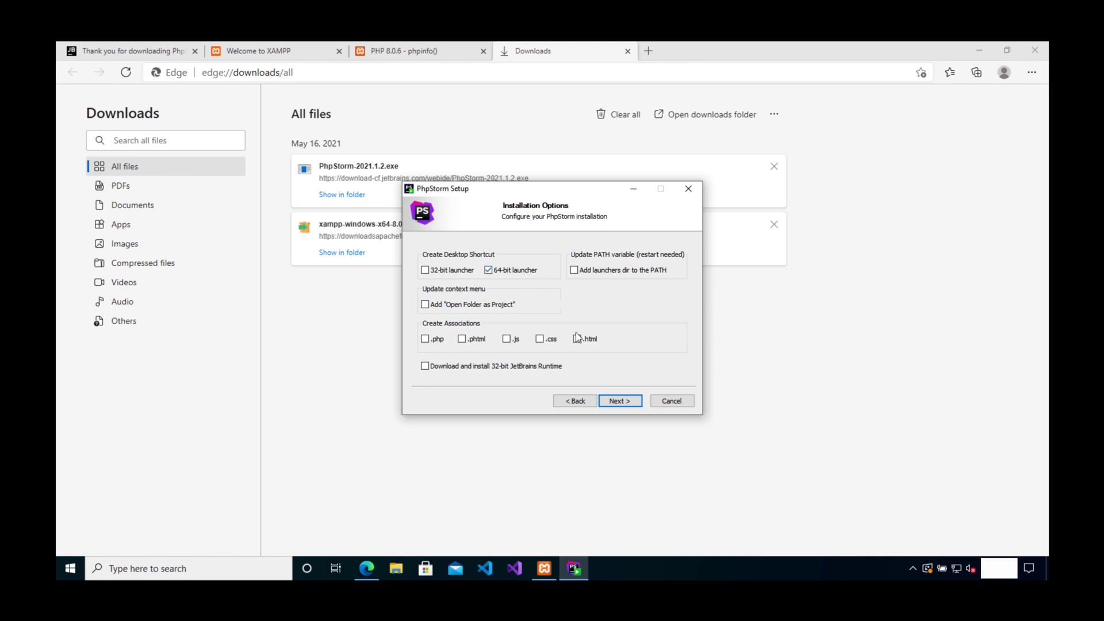
pyautogui.click(619, 402)
pyautogui.click(619, 402)
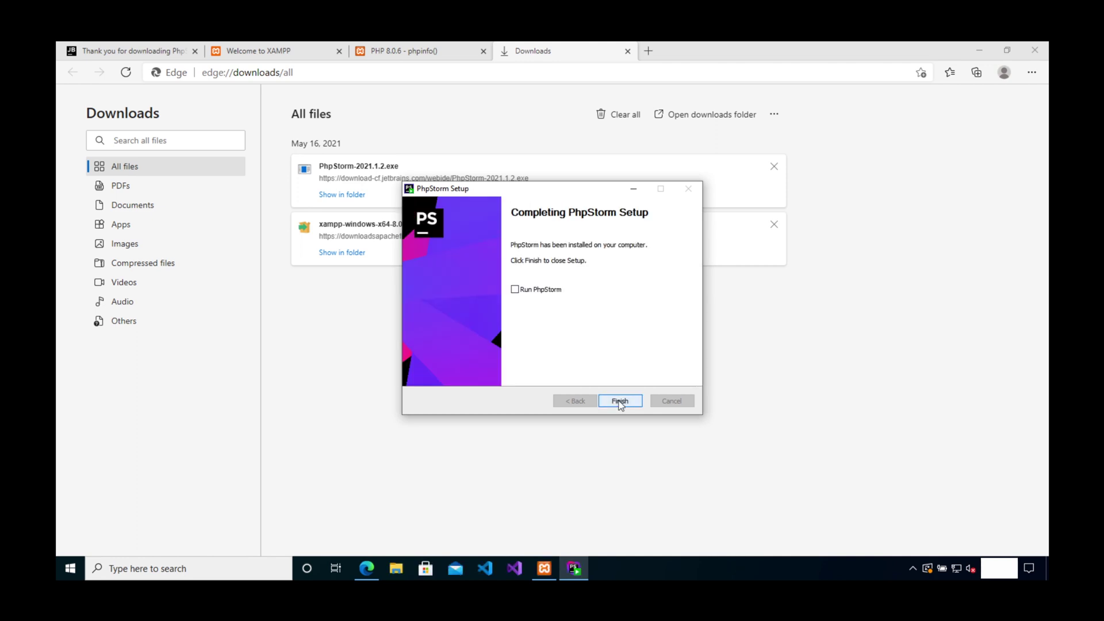
pyautogui.click(515, 288)
pyautogui.click(620, 401)
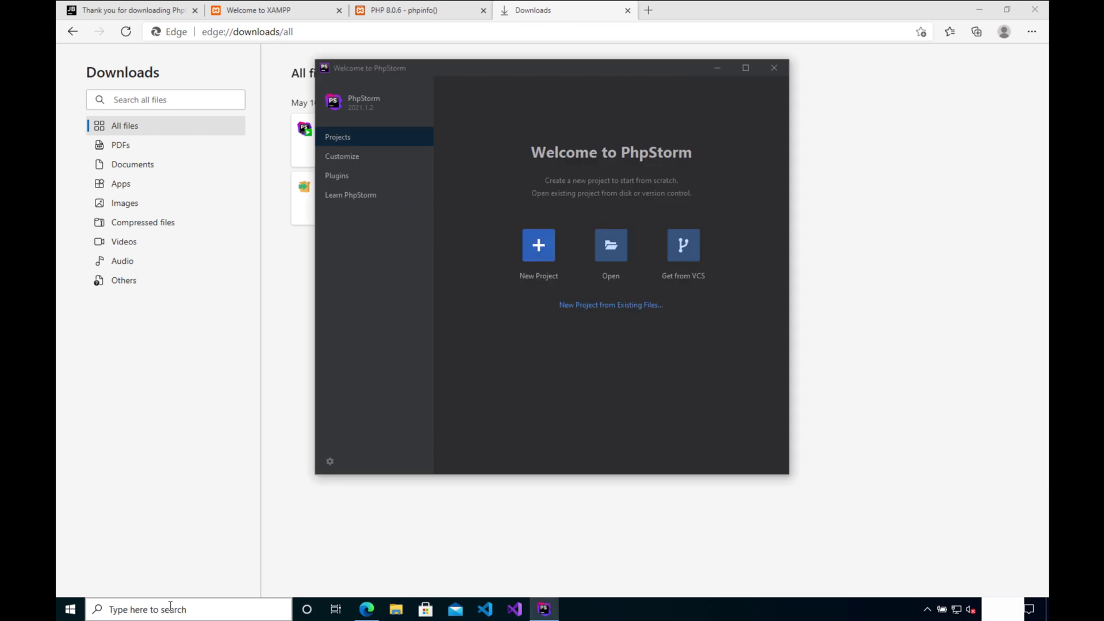
# - Open the C:\xampp.php8\htdocs folder as a project from the Welcome screen
pyautogui.click(616, 251)
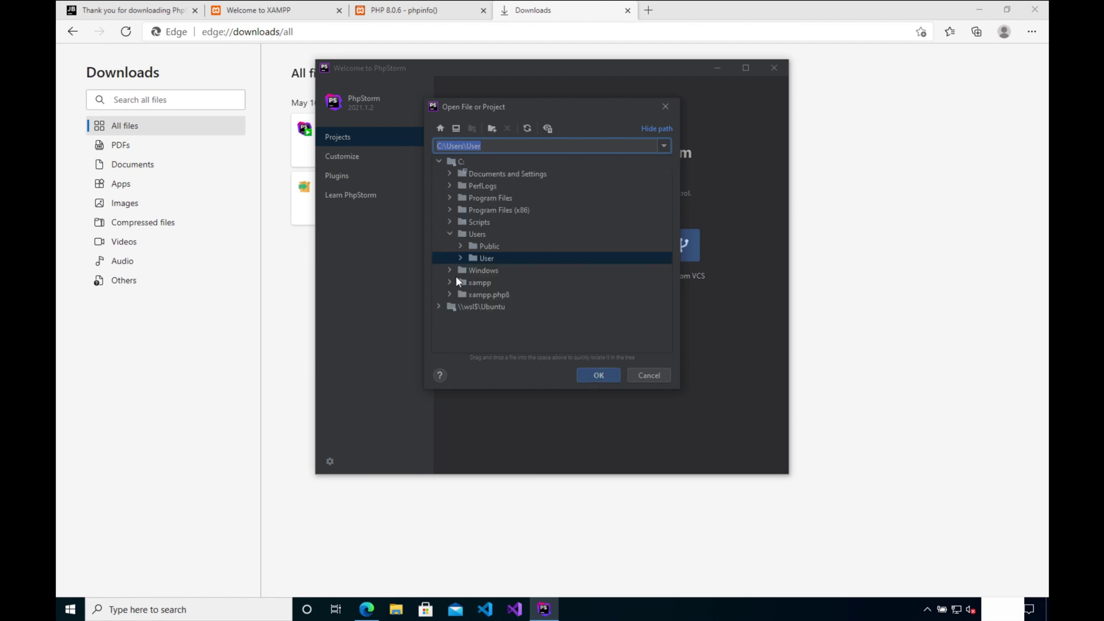
pyautogui.click(450, 293)
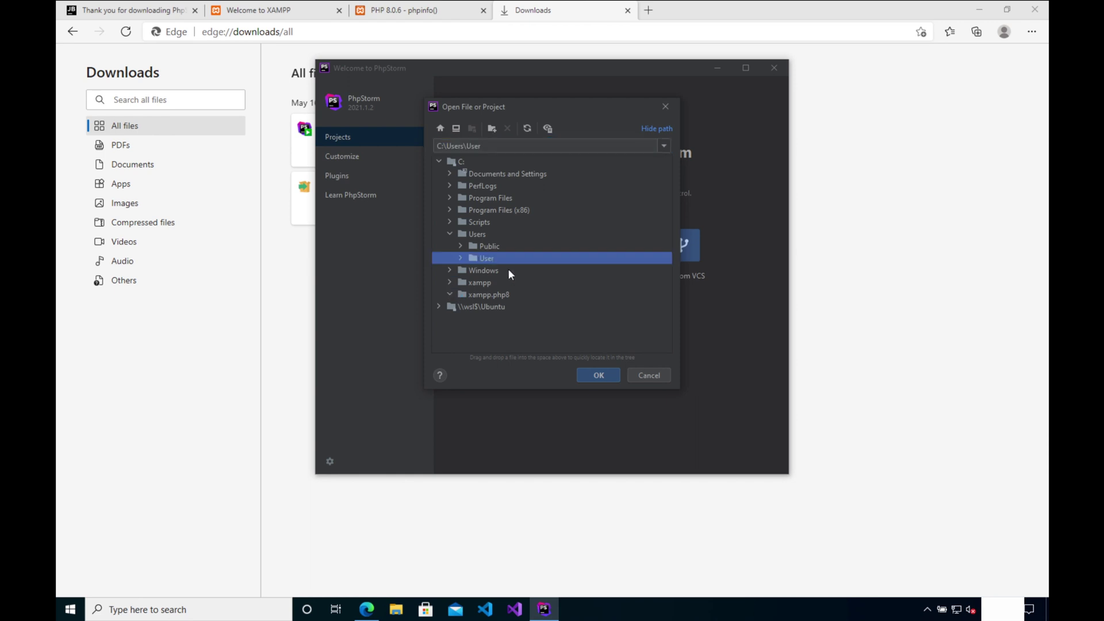
pyautogui.scroll(-3, 508, 274)
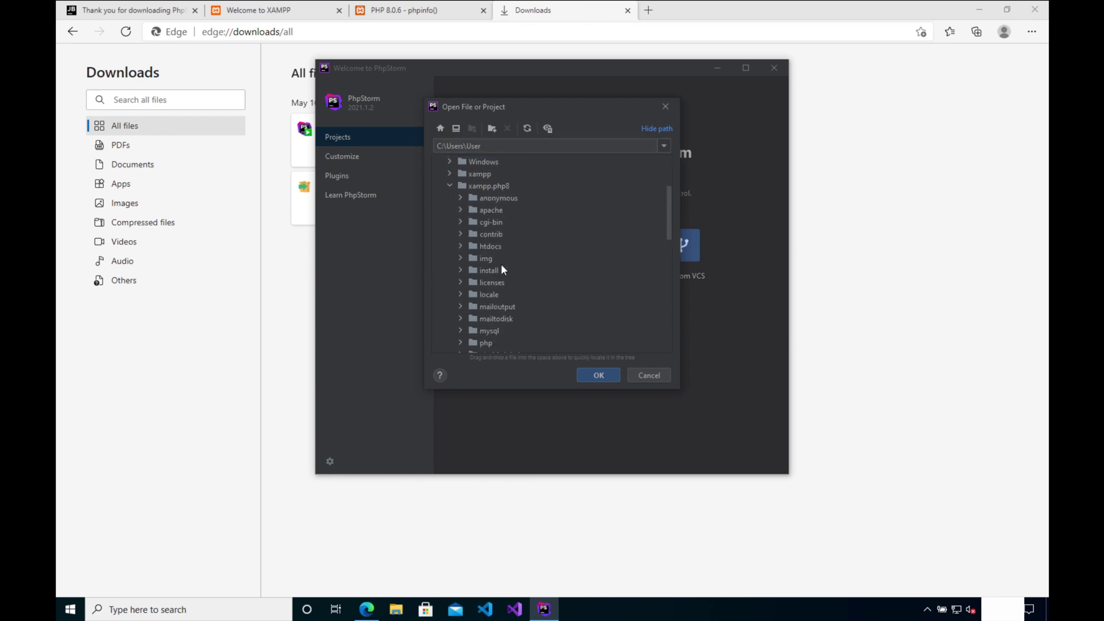
pyautogui.click(492, 246)
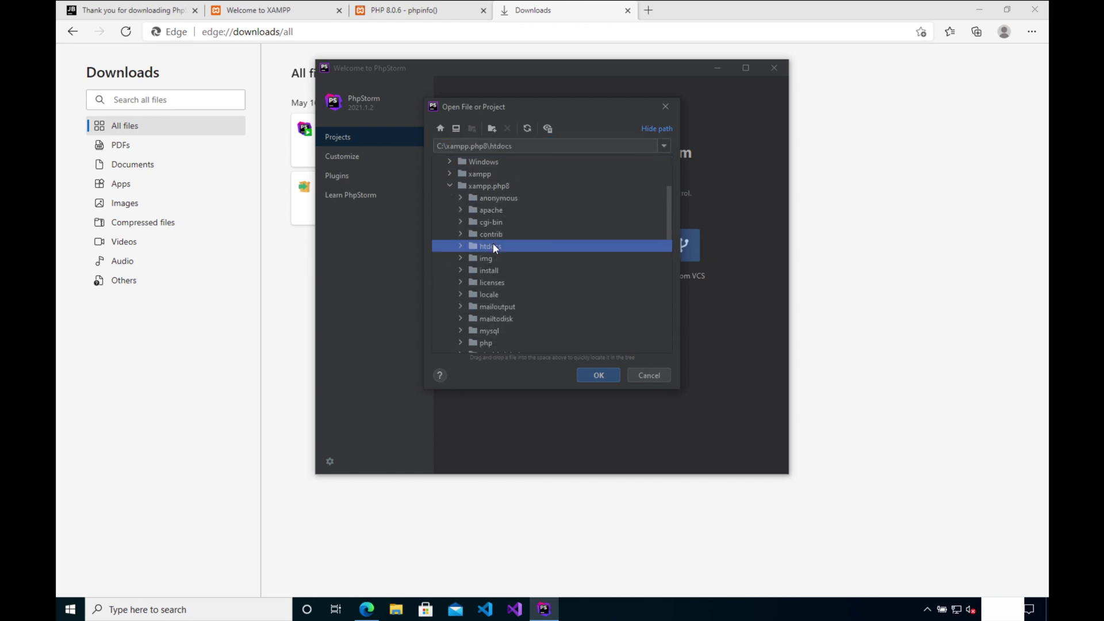
pyautogui.click(608, 375)
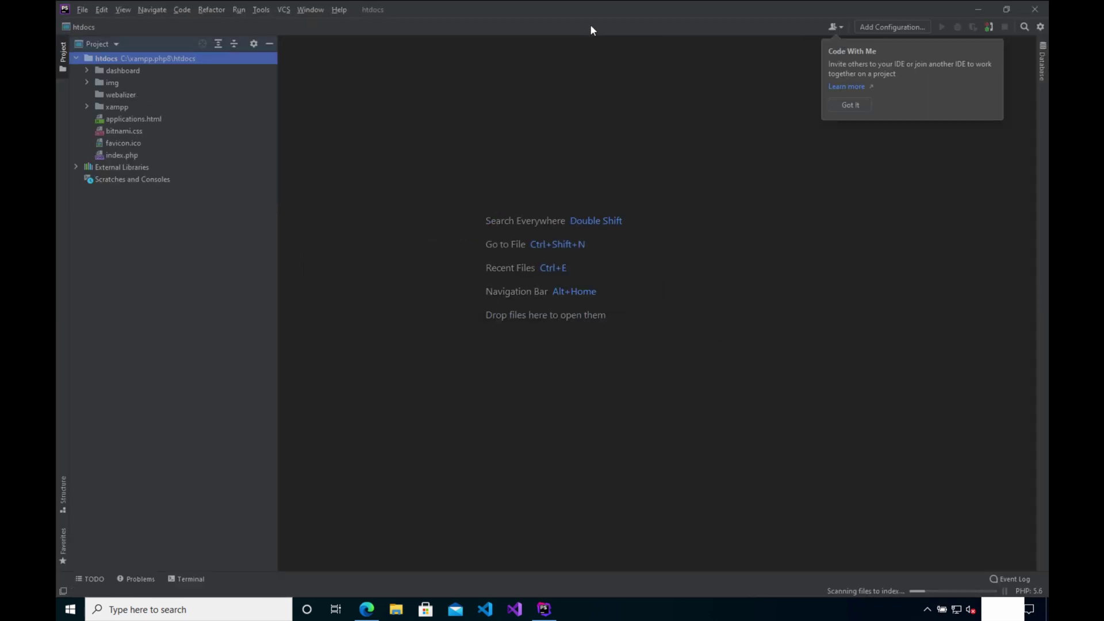
# - Dismiss the Code With Me tip and open index.php in the editor
pyautogui.click(846, 104)
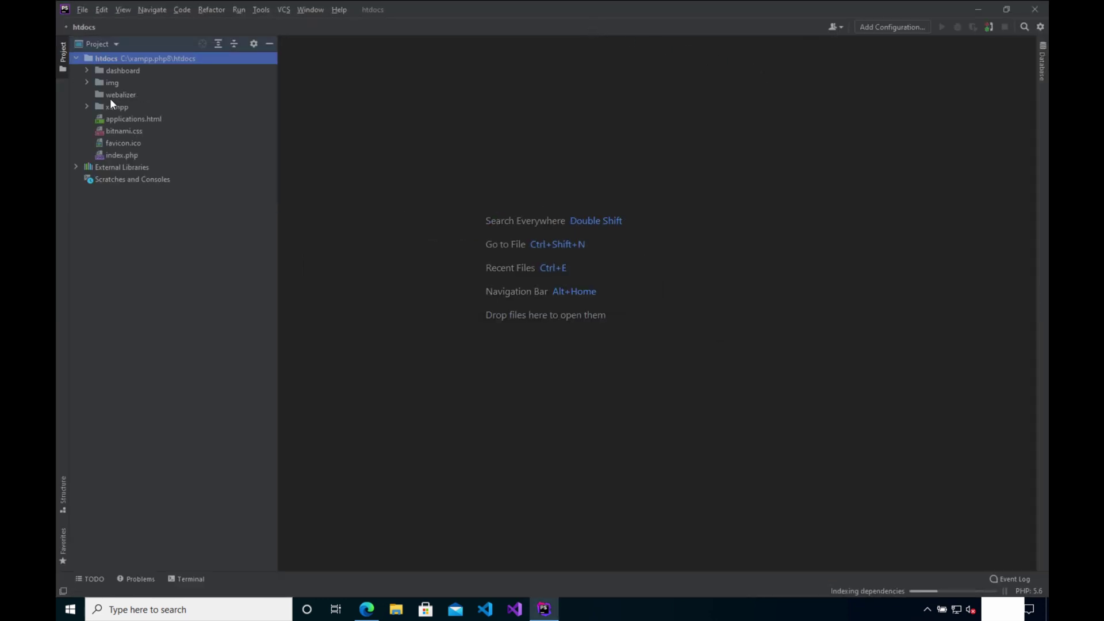
pyautogui.click(122, 156)
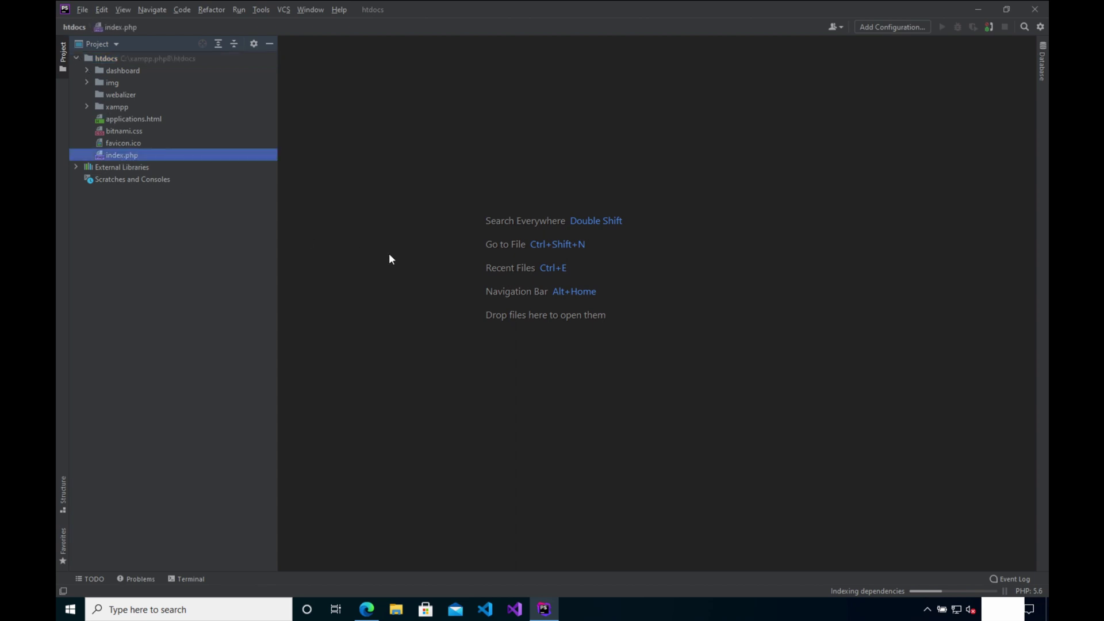
pyautogui.press('Return')
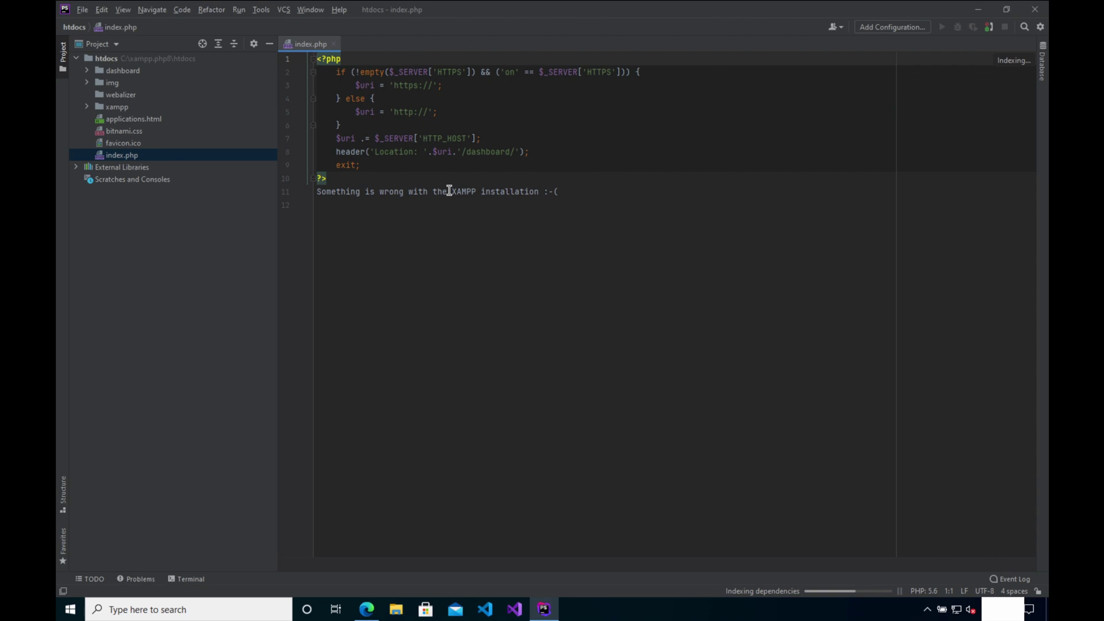
# - Reload localhost/dashboard/ in Edge, then return to PhpStorm
pyautogui.click(367, 609)
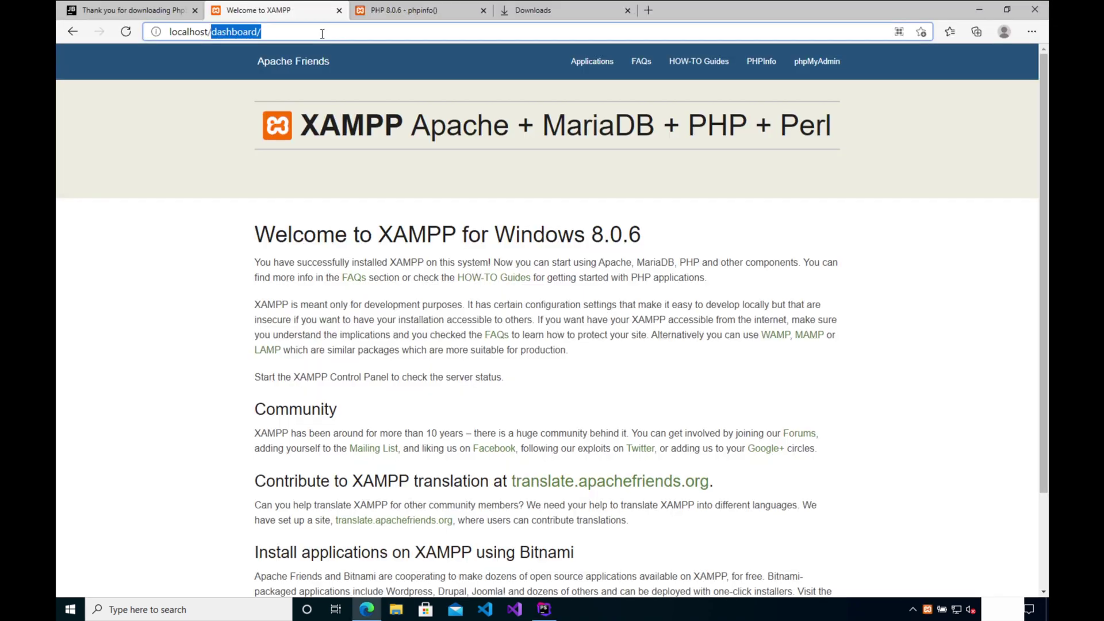
pyautogui.press('Return')
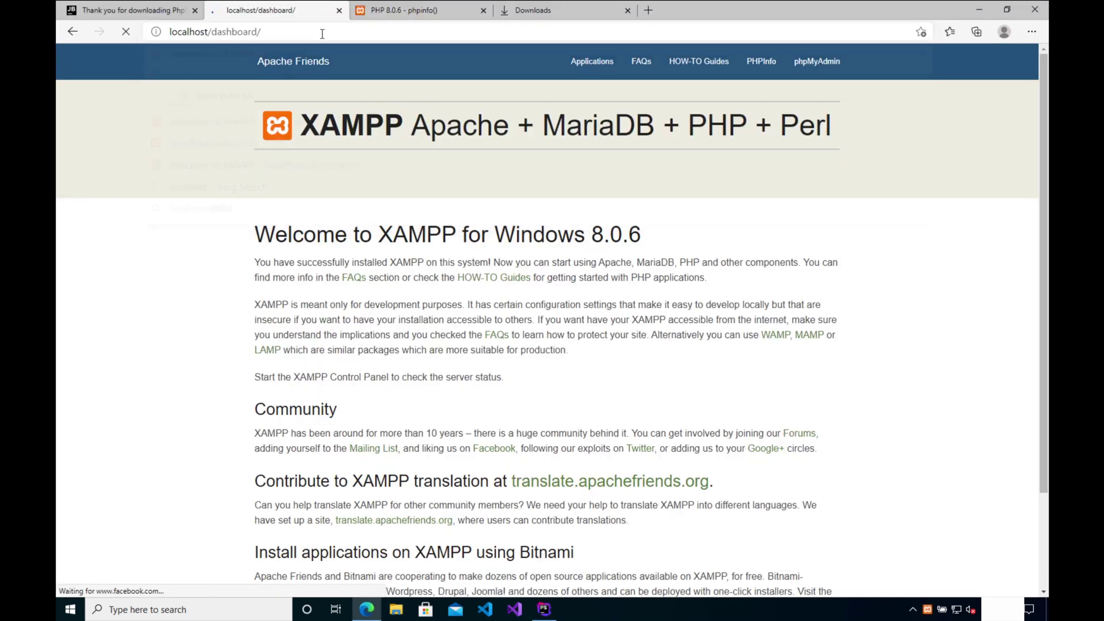
pyautogui.click(541, 608)
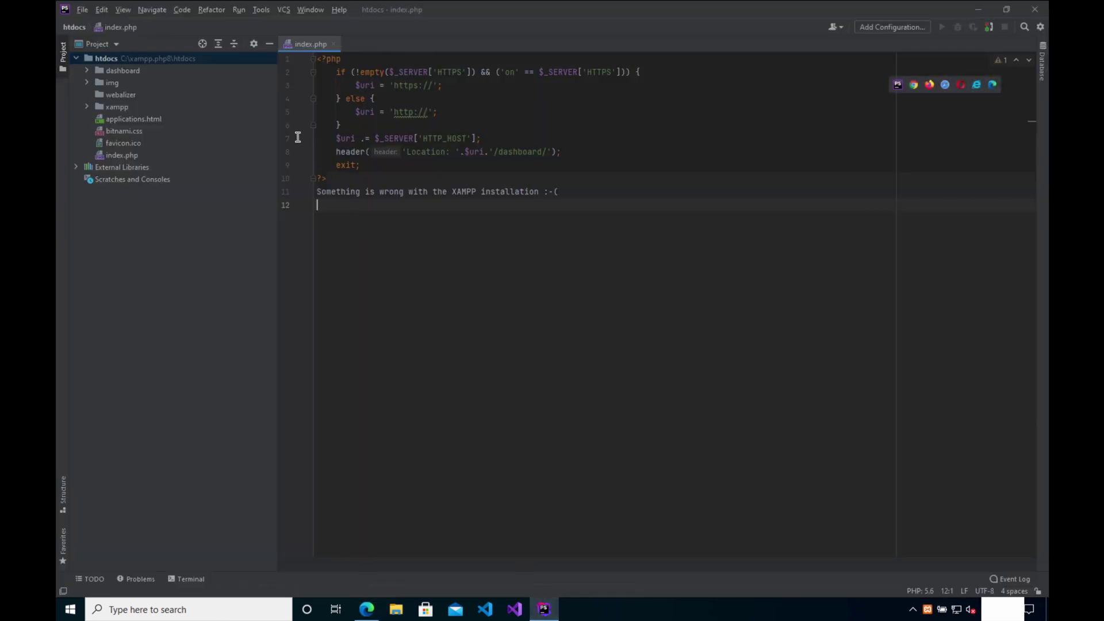
# - Replace index.php's old code with an echo statement below <?php, then bring Edge forward
pyautogui.moveTo(330, 204); pyautogui.dragTo(295, 70)
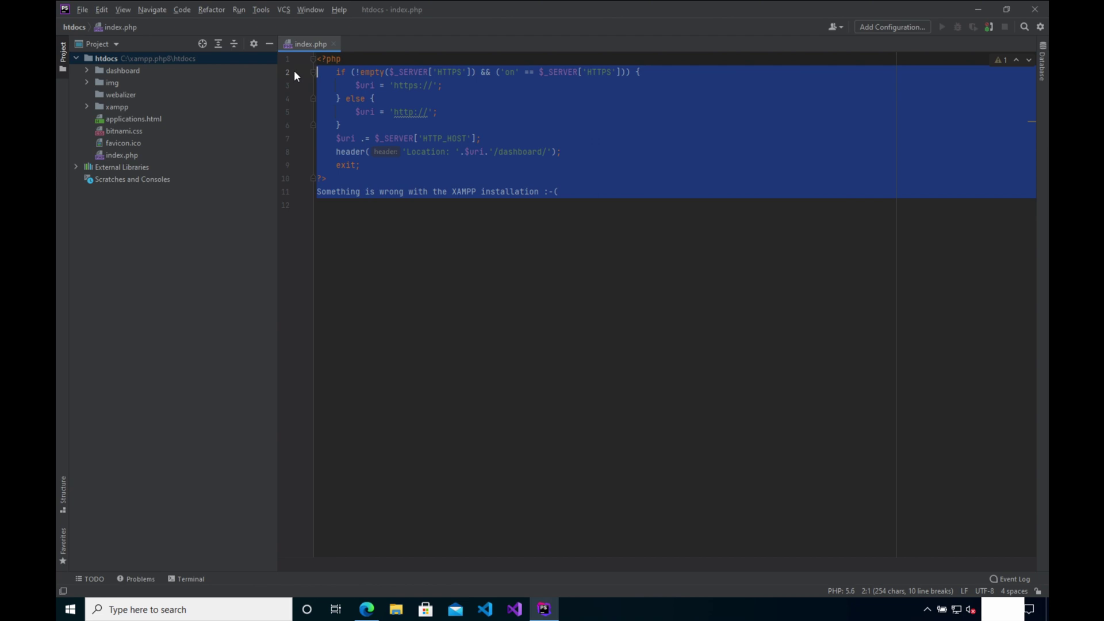
pyautogui.press('BackSpace')
pyautogui.press('Return')
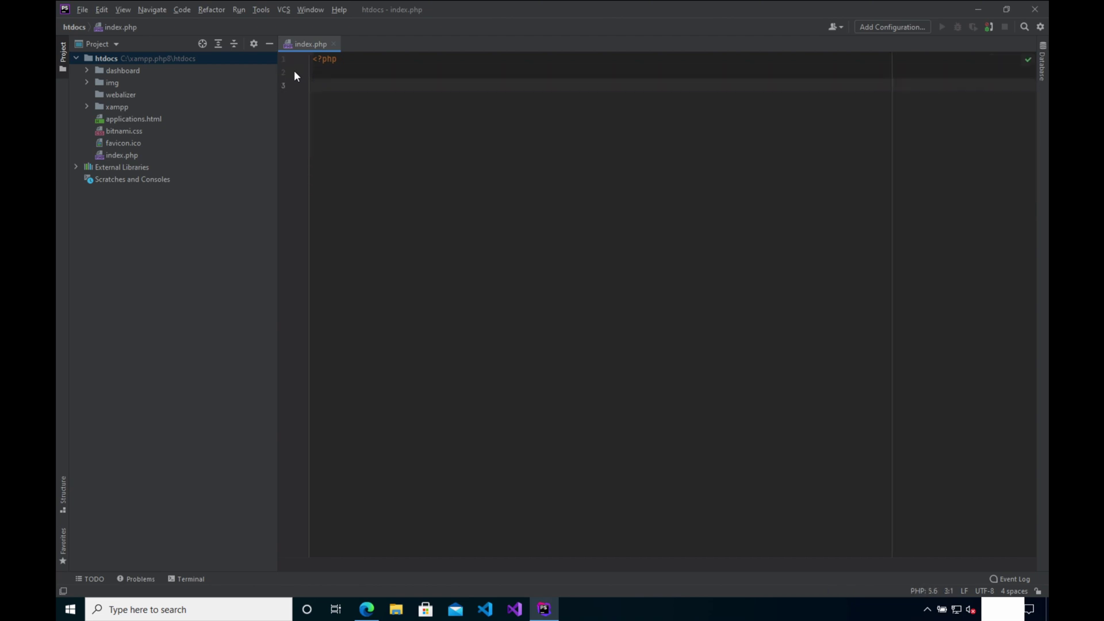
pyautogui.write('echo ')
pyautogui.write('"this i')
pyautogui.write('s e')
pyautogui.press('BackSpace')
pyautogui.write('my ')
pyautogui.write('index.')
pyautogui.write('php";')
pyautogui.click(415, 125)
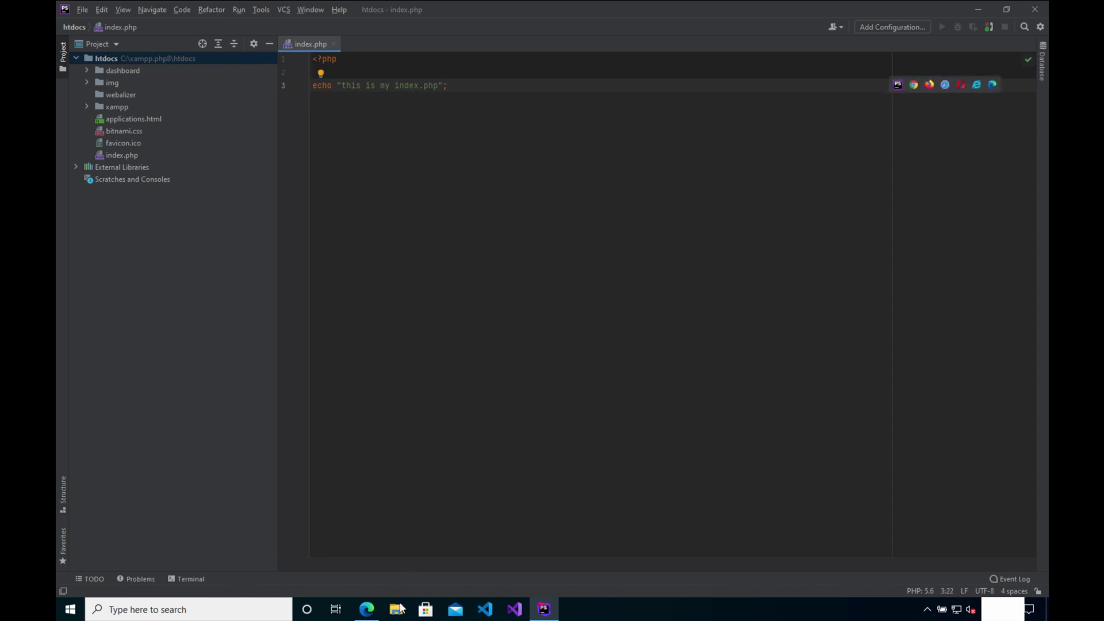
pyautogui.click(373, 609)
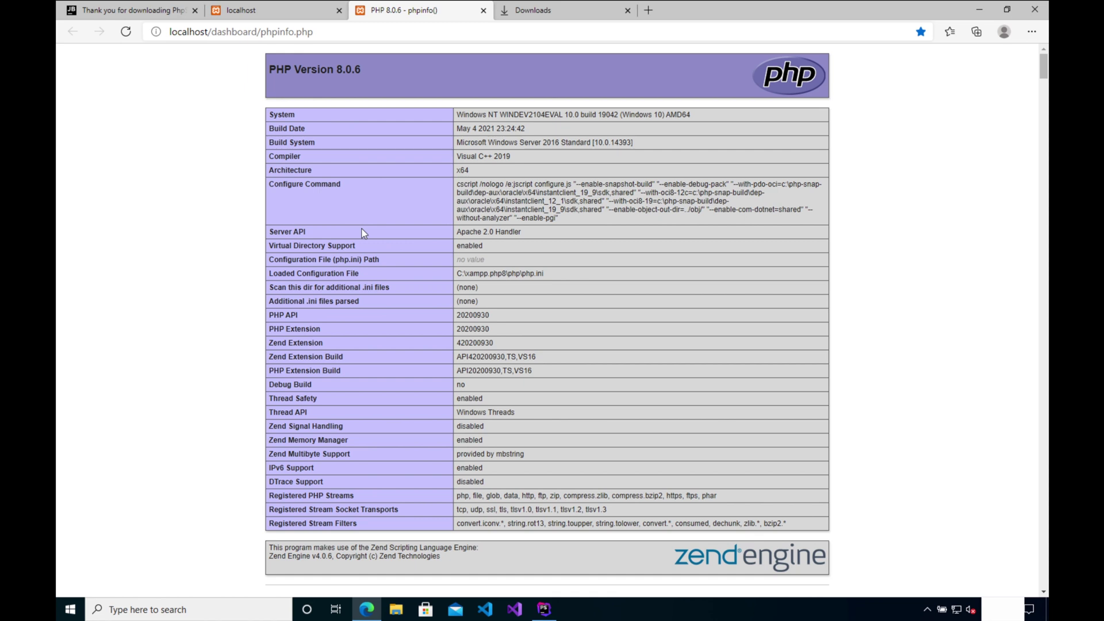
# - Search the phpinfo page and follow xdebug.org's Windows instructions to the downloads page
pyautogui.hotkey('ctrl', 'f')
pyautogui.write('xdebug.org/docs/install#windows')
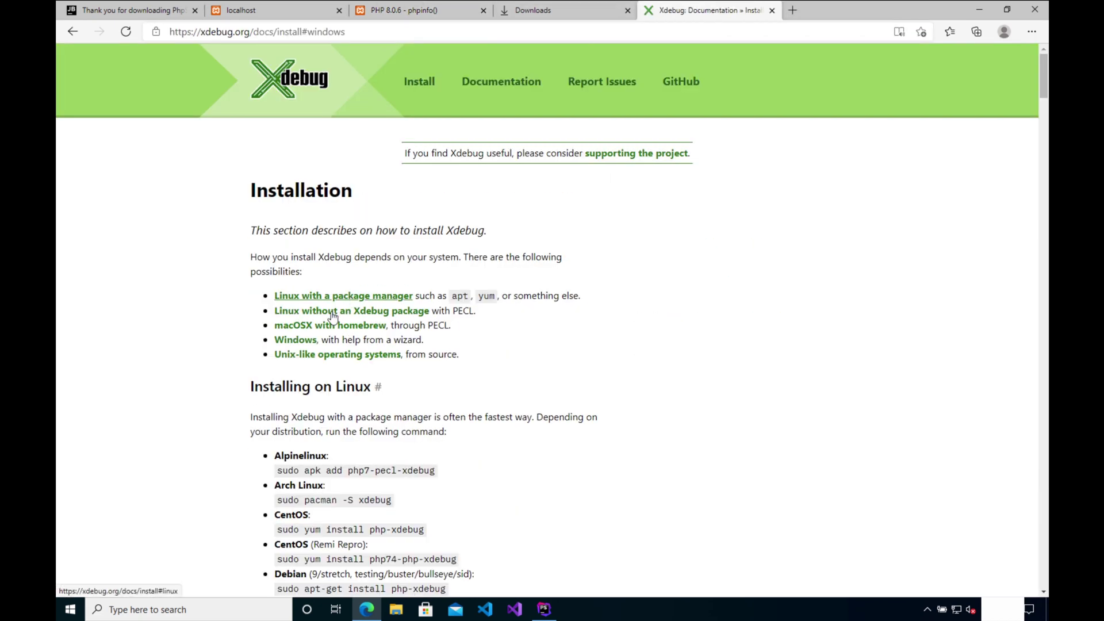
pyautogui.click(296, 339)
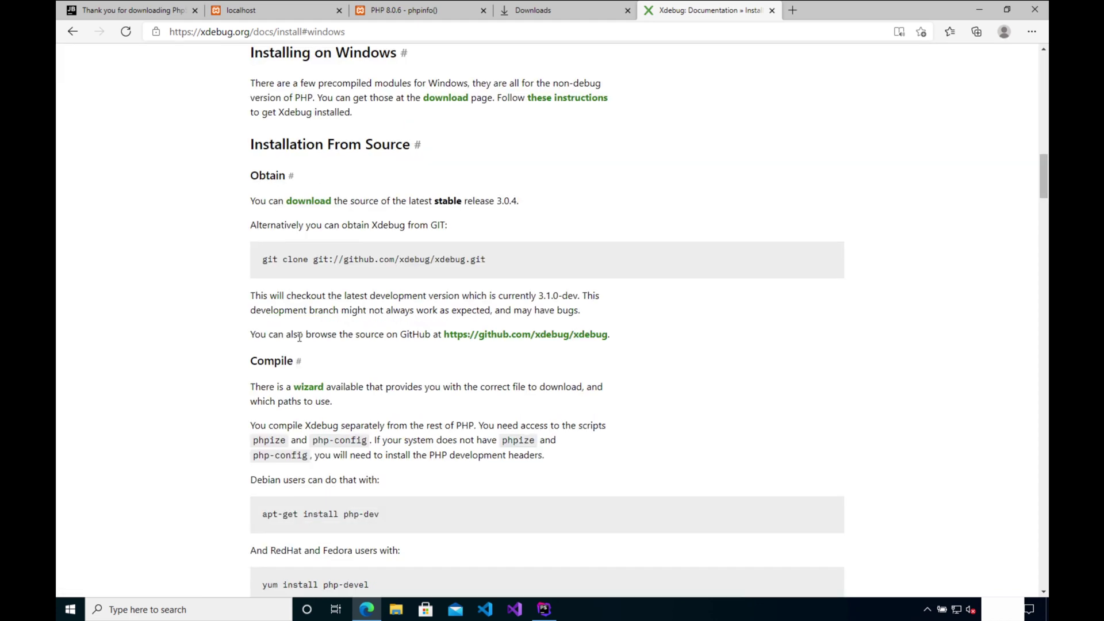
pyautogui.click(442, 100)
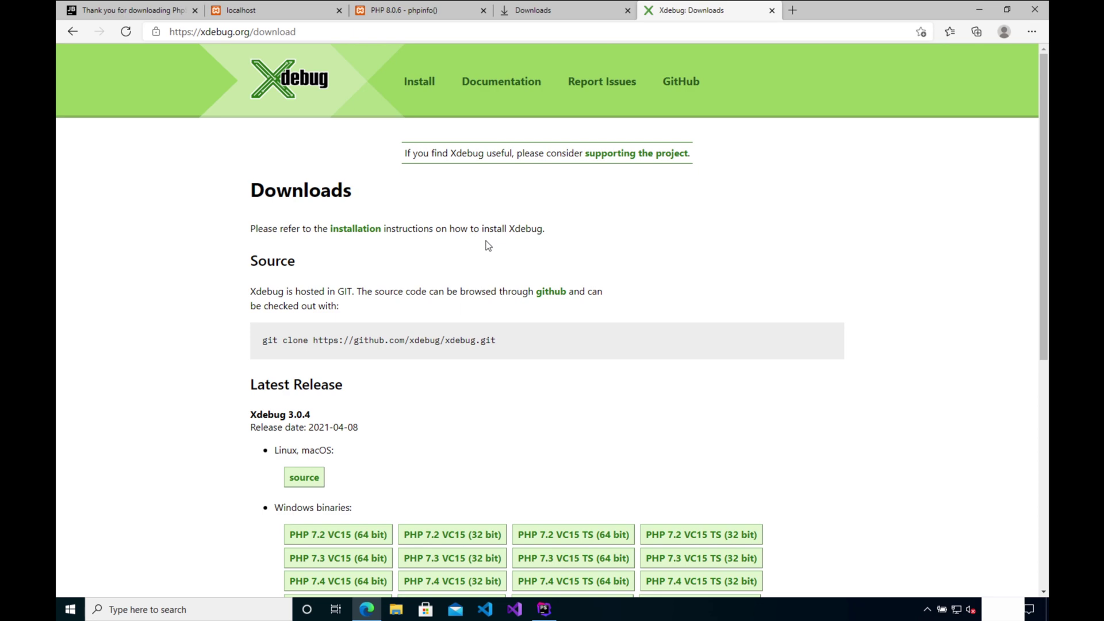
pyautogui.scroll(-1, 486, 246)
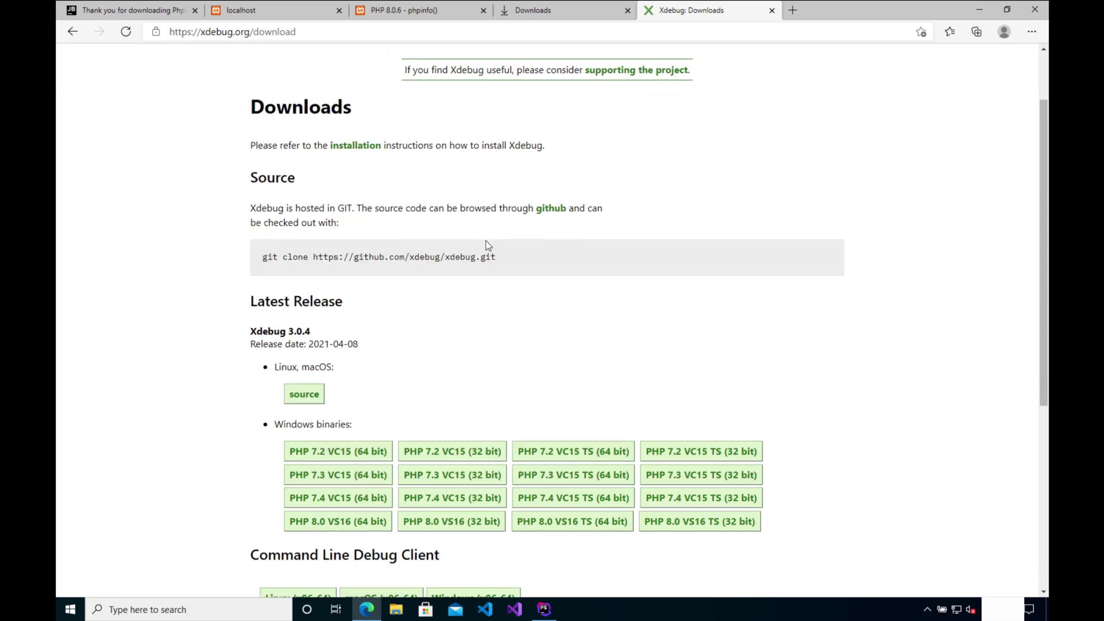
pyautogui.scroll(-3, 485, 246)
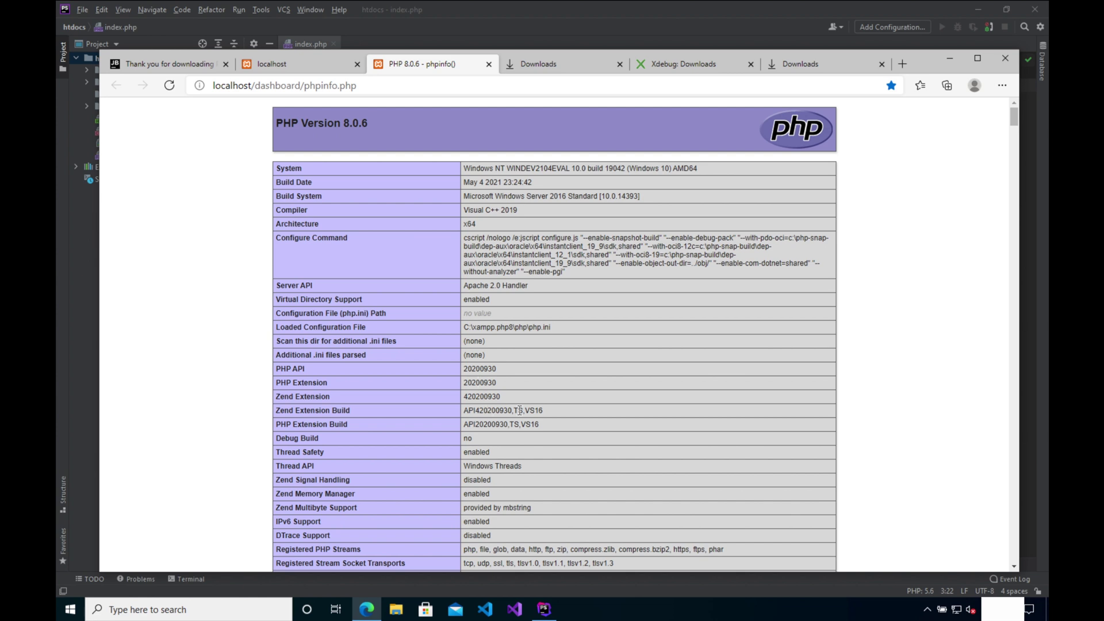
# - Compare phpinfo's Zend Extension Build value (TS, VS16) against the Xdebug 3.0.4 binaries
pyautogui.doubleClick(518, 410)
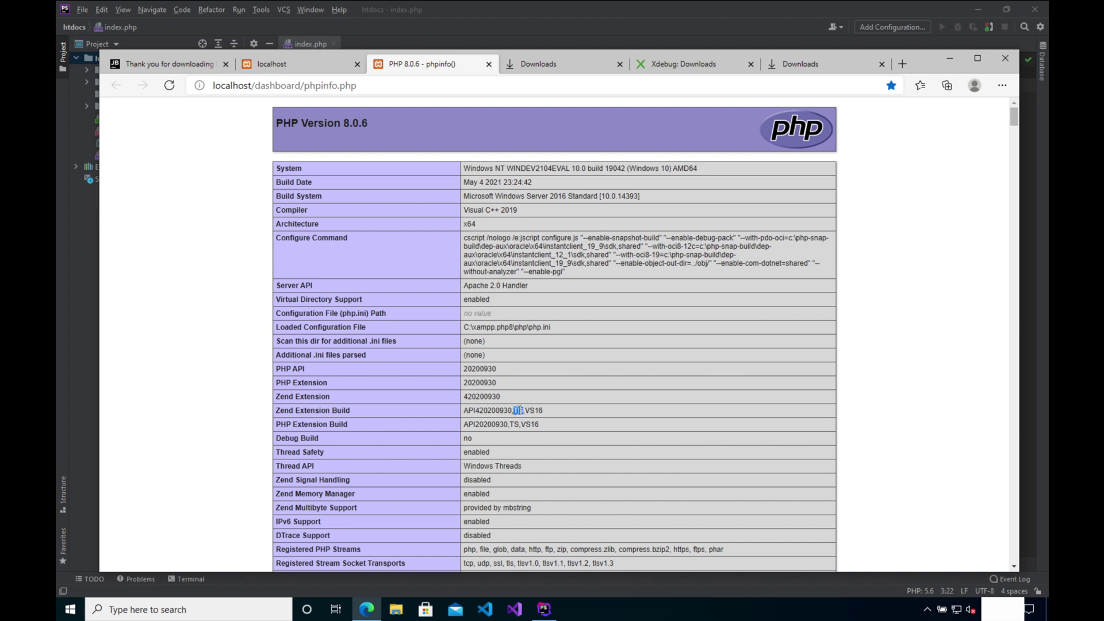
pyautogui.click(665, 63)
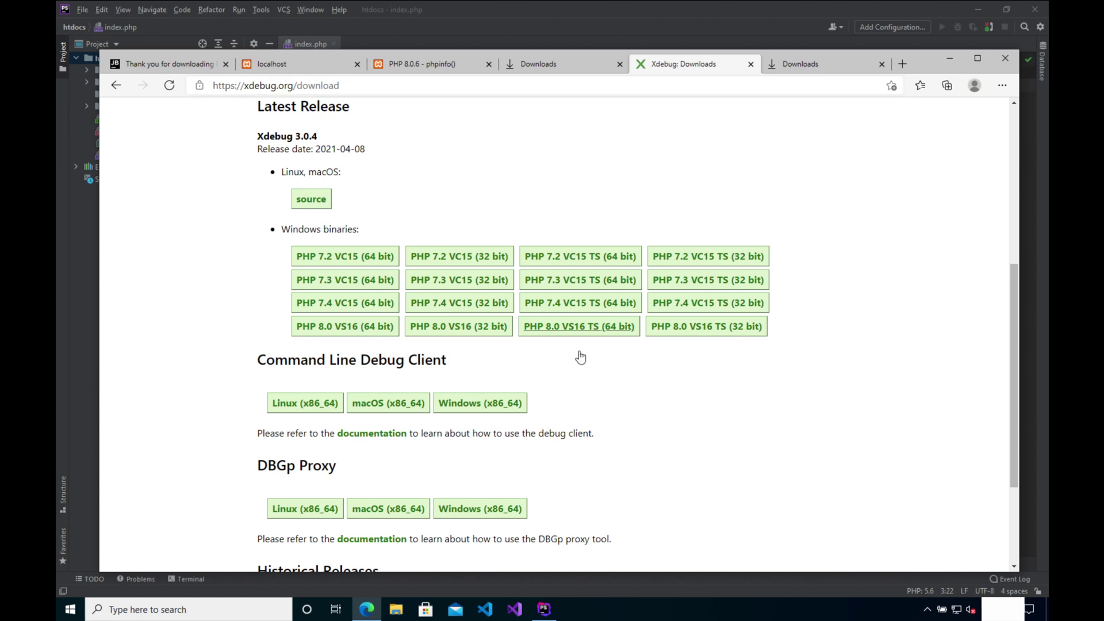
pyautogui.hotkey('ctrl', 'shift', 'Tab')
pyautogui.hotkey('ctrl', 'shift', 'Tab')
pyautogui.tripleClick(492, 410)
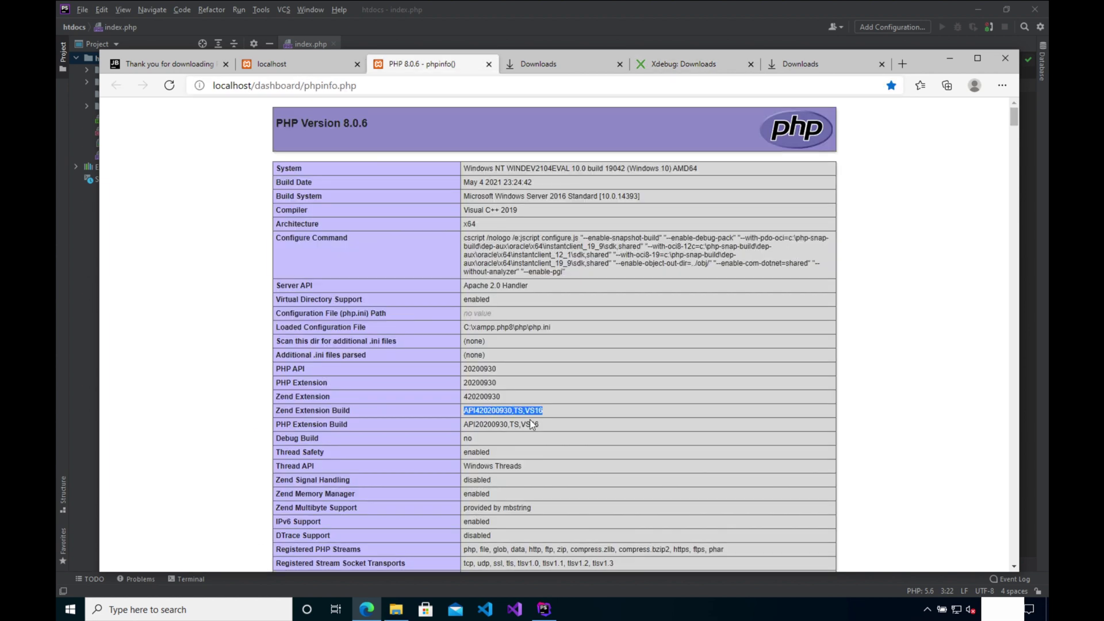
pyautogui.click(529, 411)
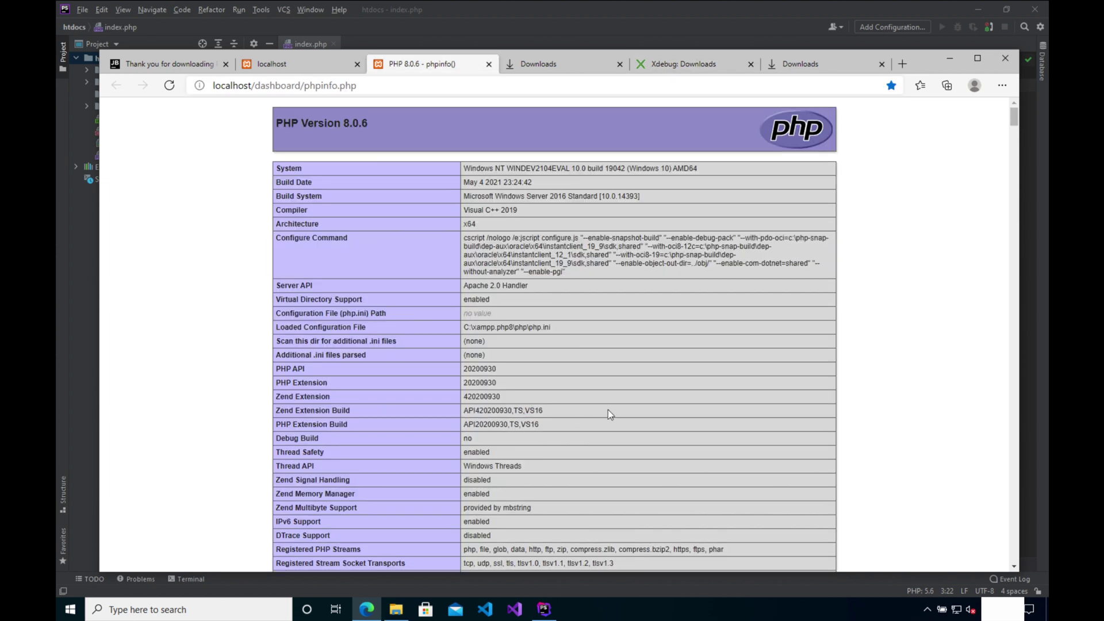
pyautogui.click(689, 73)
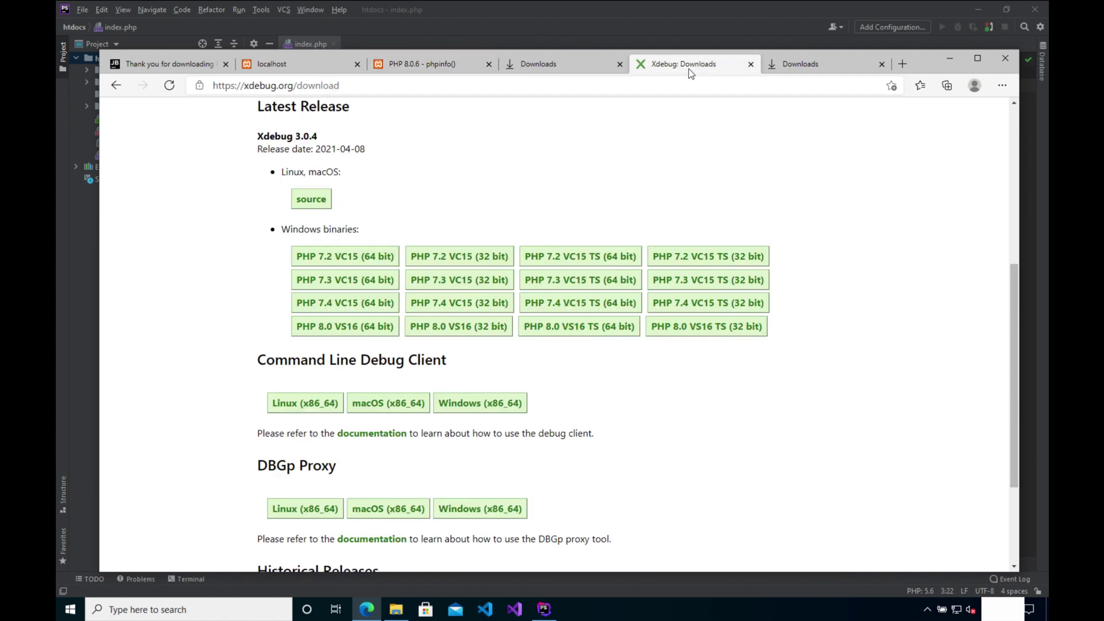
# - Download the Xdebug 'PHP 8.0 VS16 TS (64 bit)' dll and keep it despite SmartScreen
pyautogui.click(581, 335)
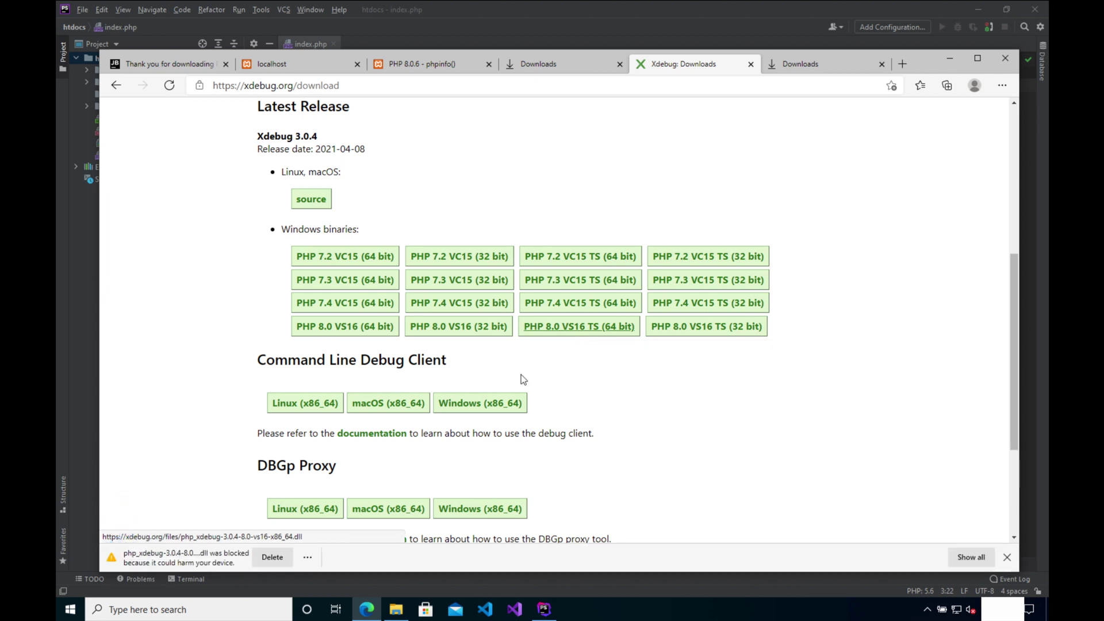
pyautogui.click(309, 559)
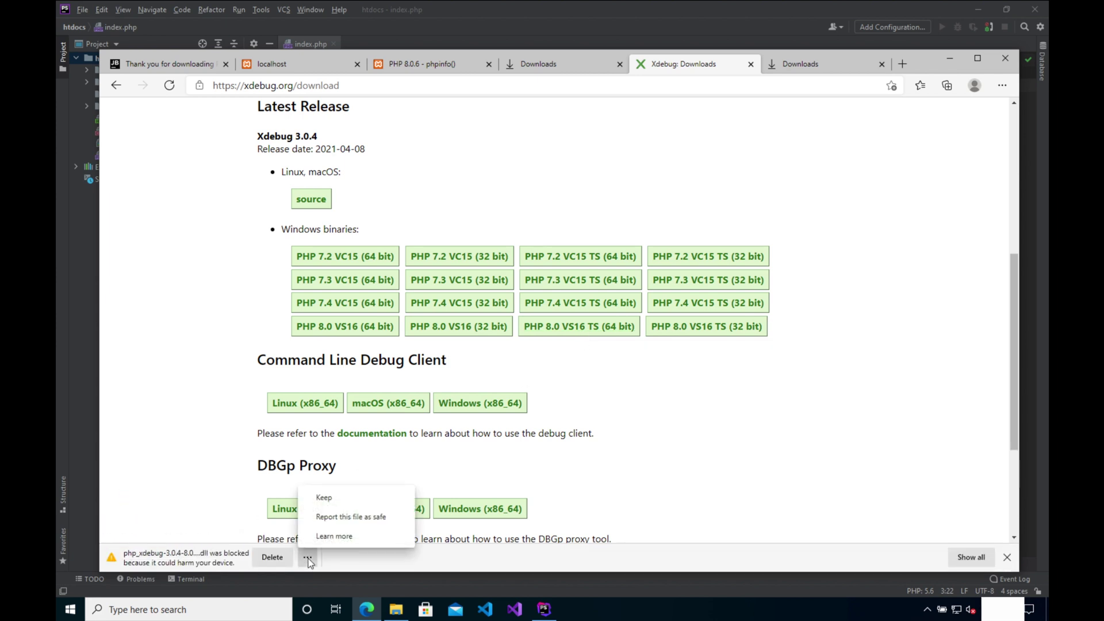
pyautogui.click(326, 499)
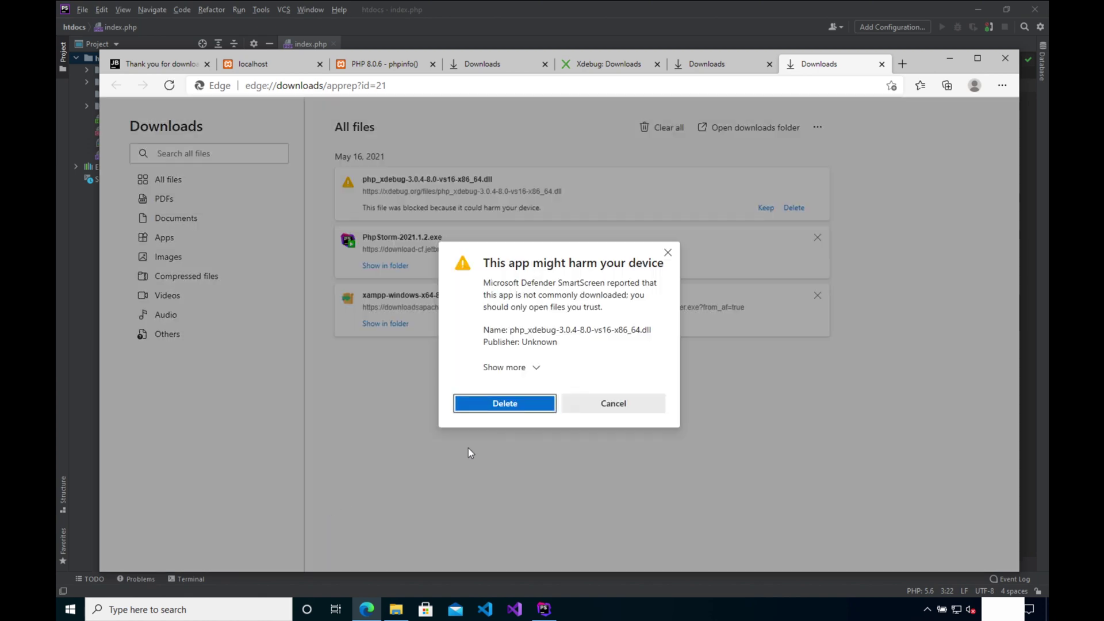
pyautogui.click(532, 370)
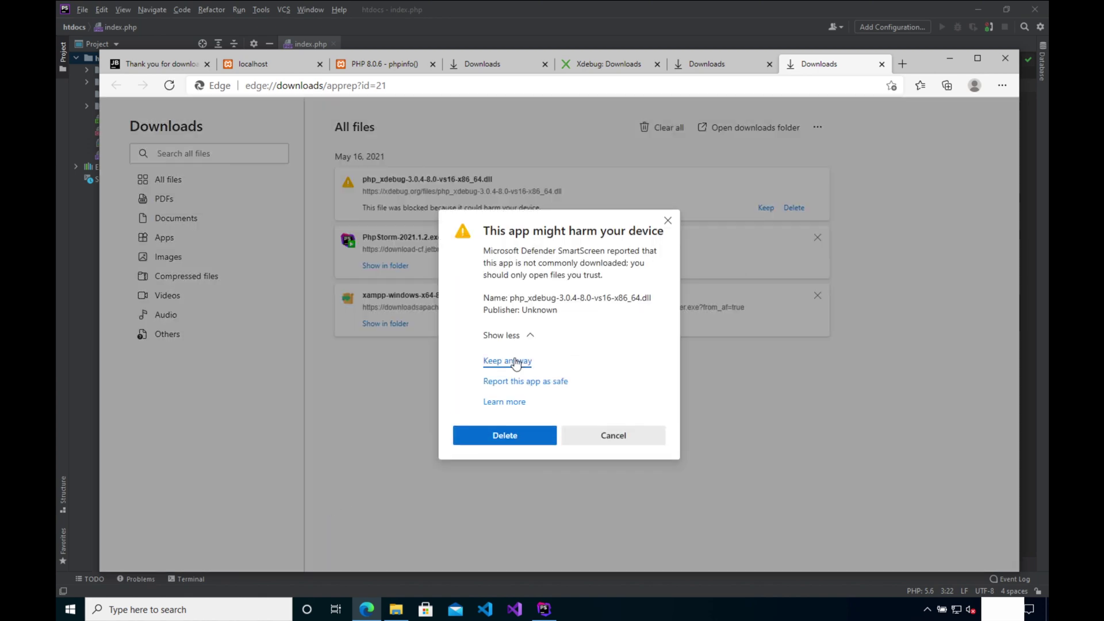
pyautogui.click(514, 362)
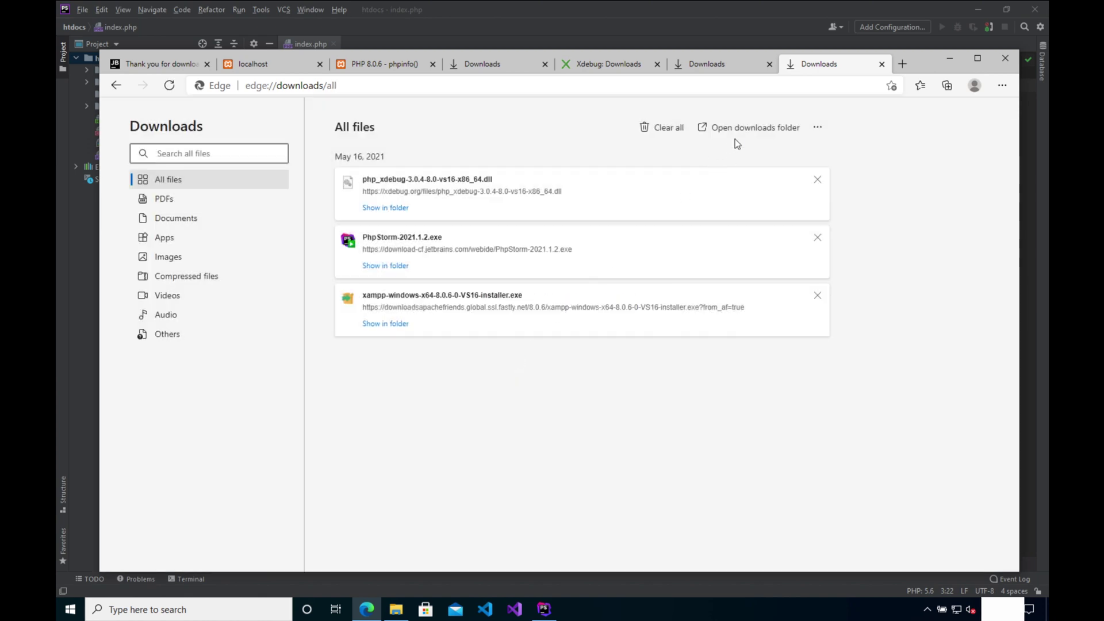
# - Paste the downloaded Xdebug dll into C:\xampp.php8\php\ext
pyautogui.click(739, 131)
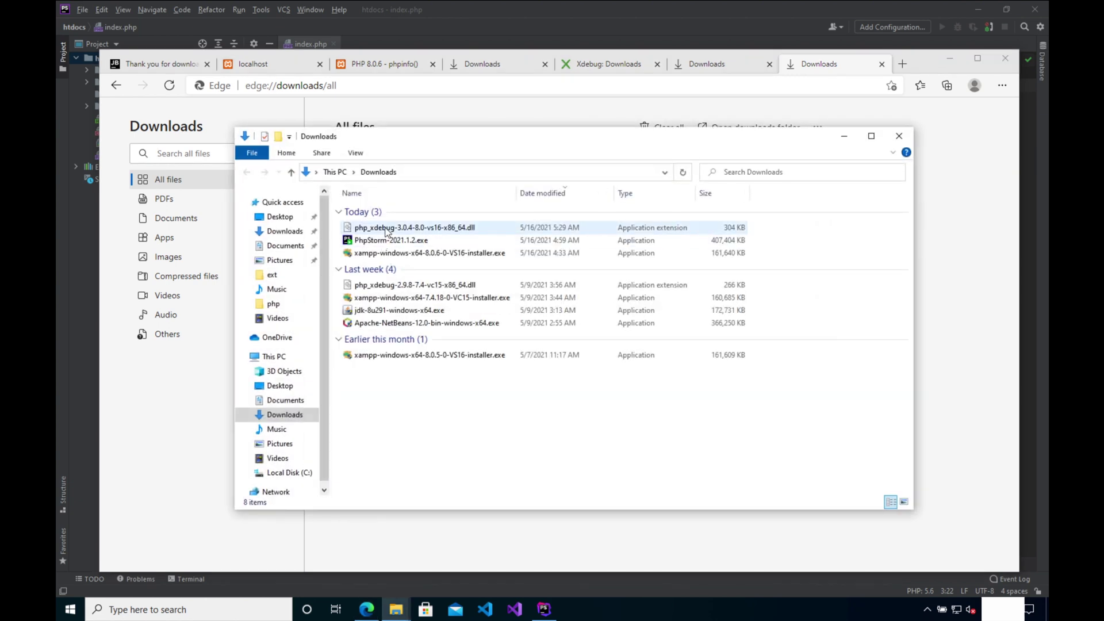
pyautogui.click(386, 229)
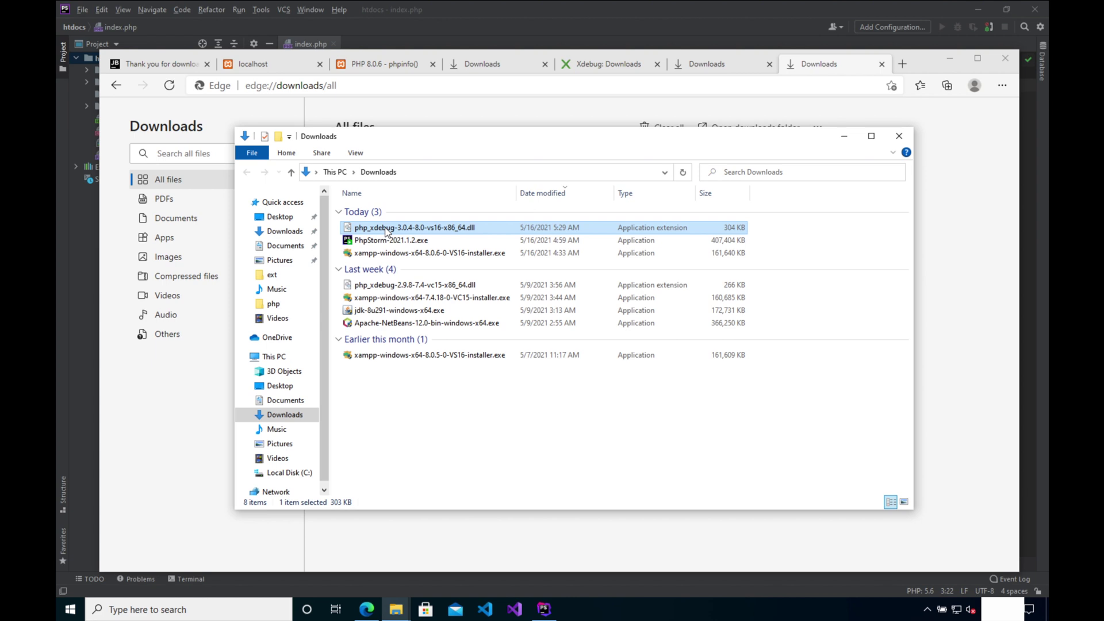
pyautogui.scroll(-1, 284, 315)
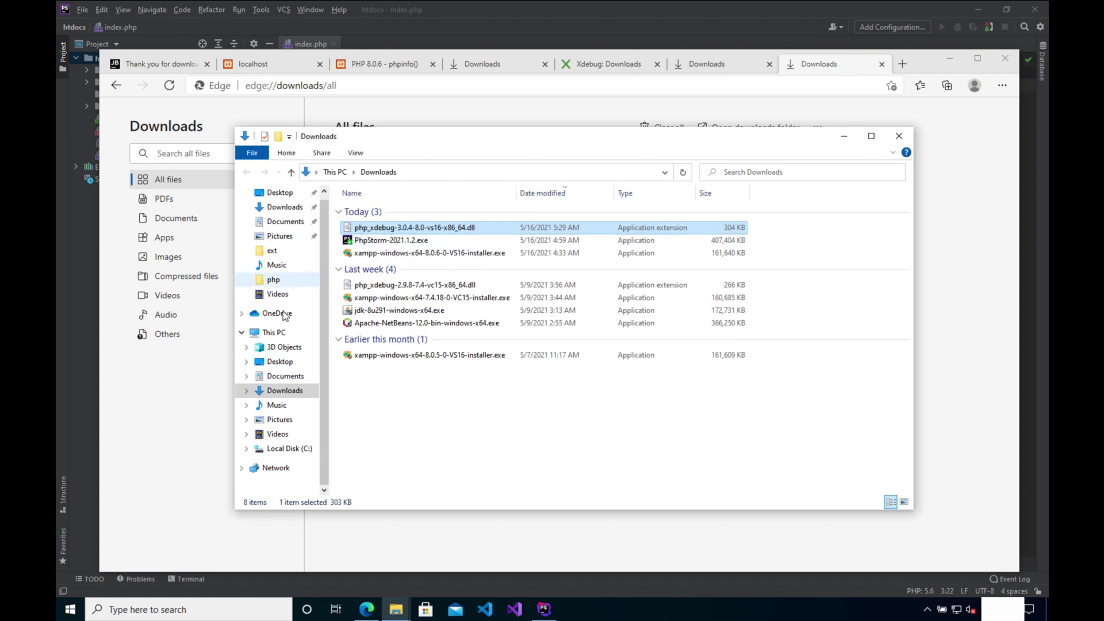
pyautogui.scroll(1, 284, 314)
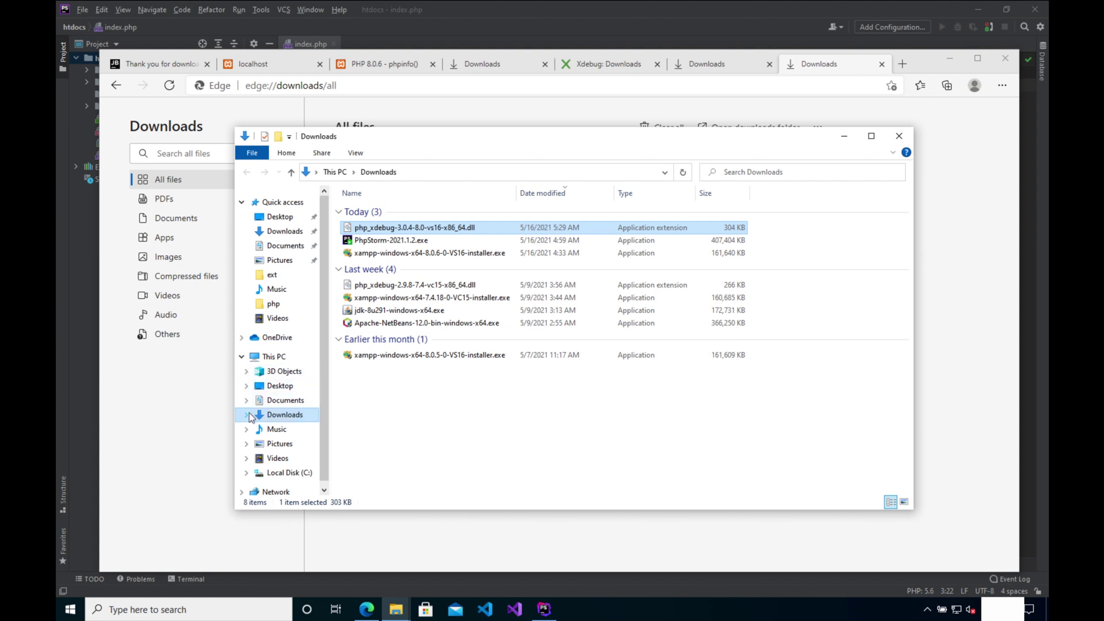
pyautogui.scroll(-1, 250, 412)
pyautogui.click(248, 446)
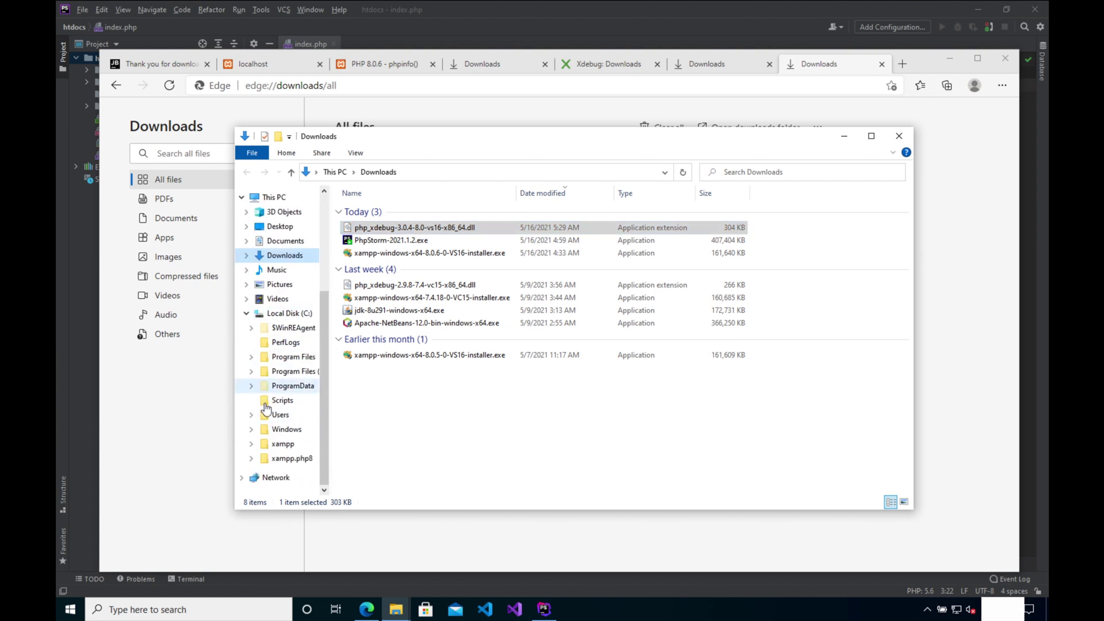
pyautogui.click(251, 457)
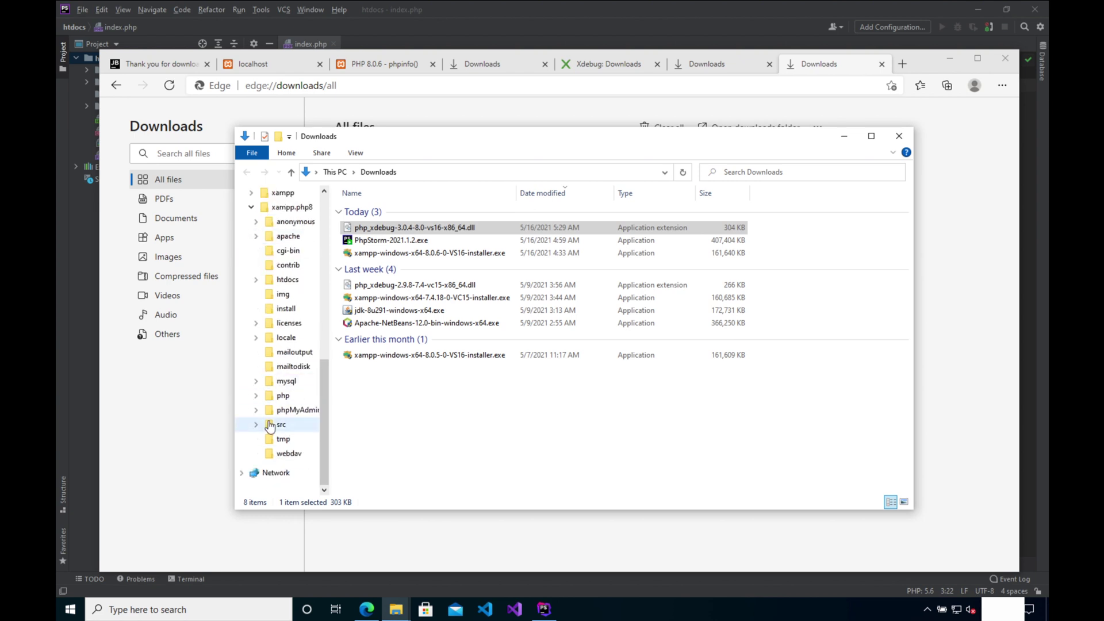
pyautogui.click(258, 395)
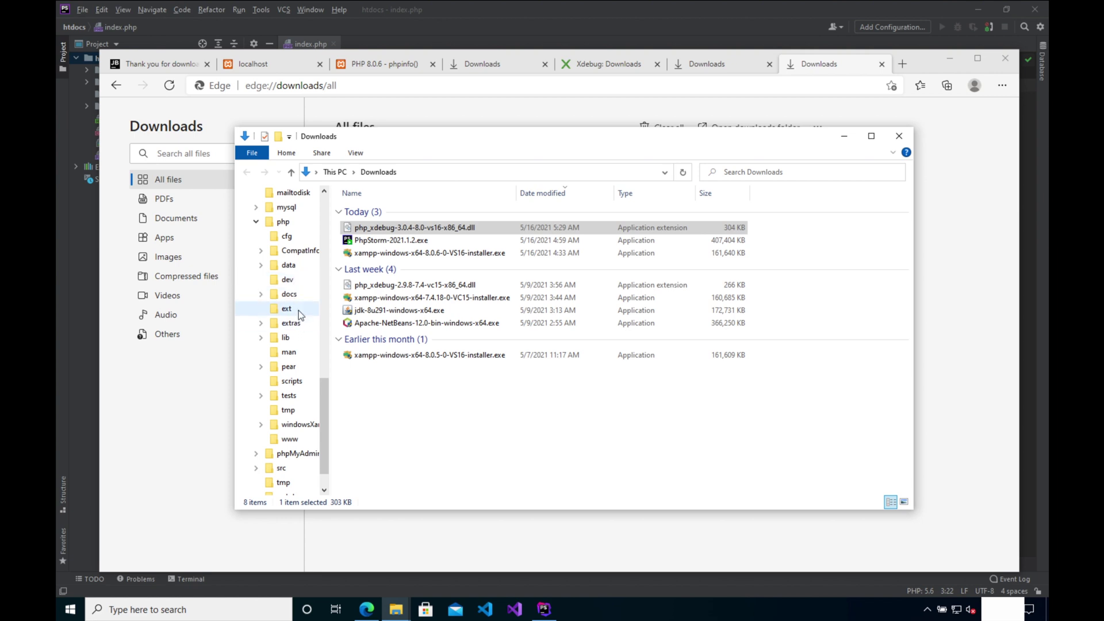
pyautogui.click(287, 309)
pyautogui.scroll(-5, 550, 402)
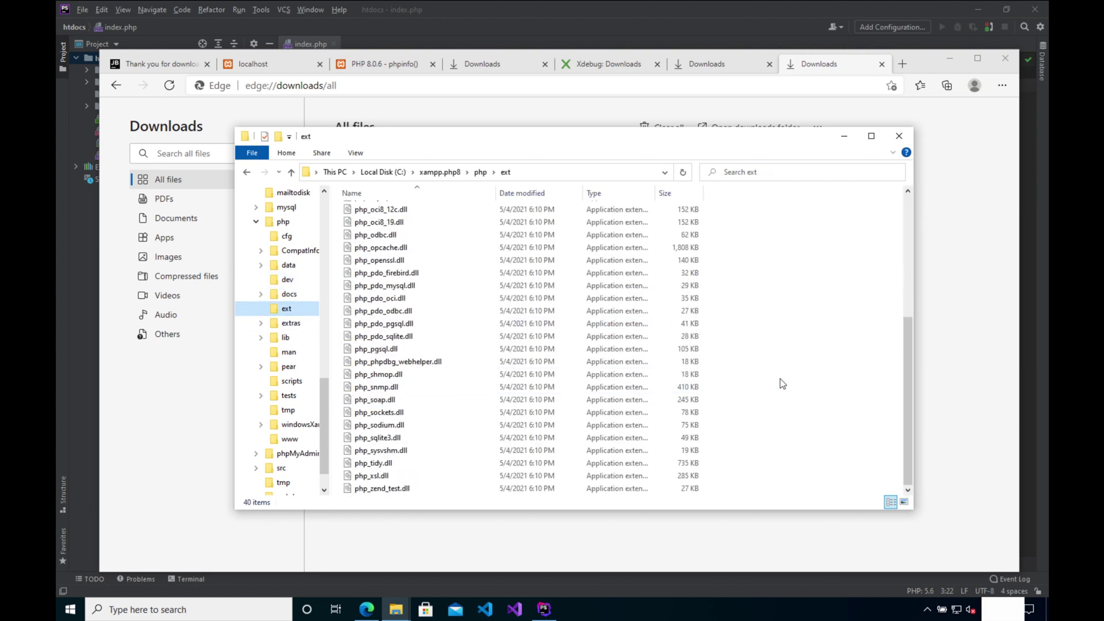
pyautogui.hotkey('ctrl', 'v')
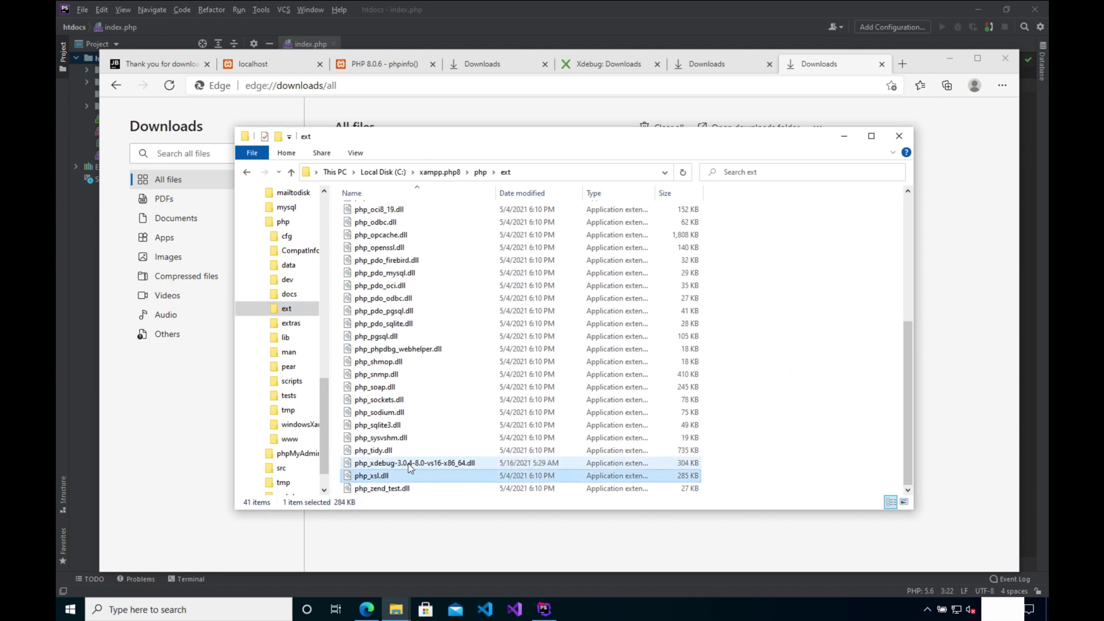
# - Rename the dll to php_xdebug.dll by trimming its version suffix
pyautogui.click(404, 463)
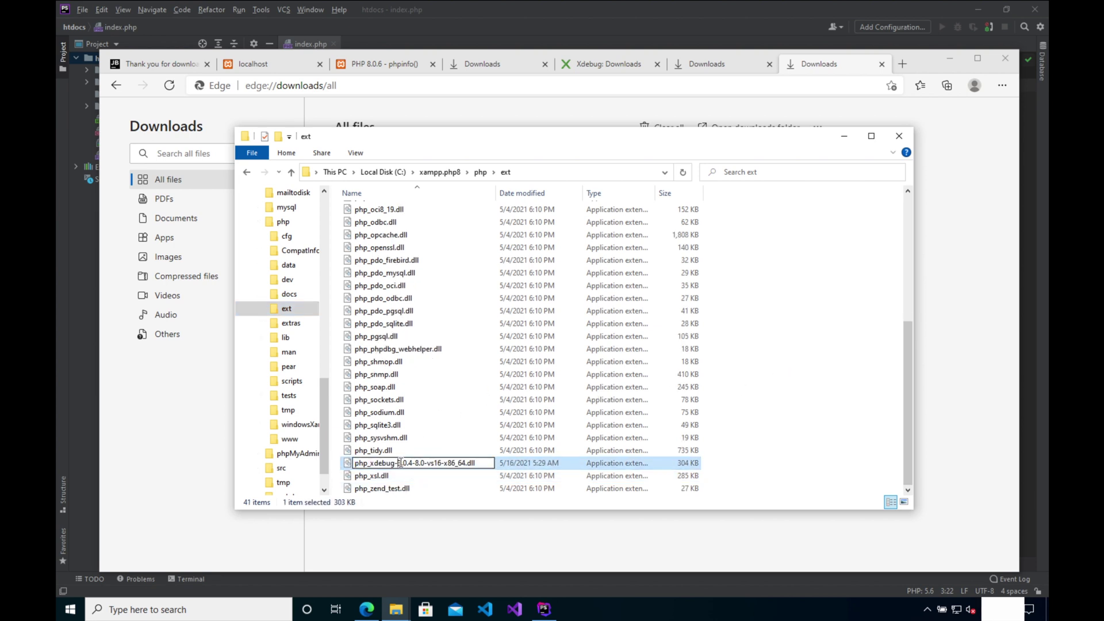
pyautogui.moveTo(395, 463); pyautogui.dragTo(467, 467)
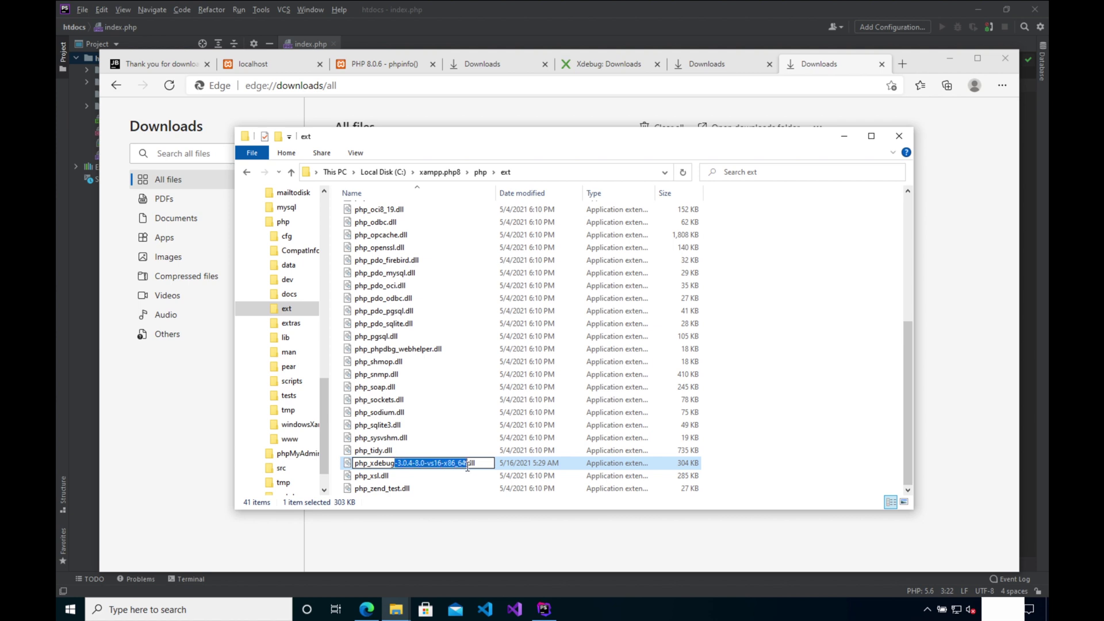
pyautogui.press('BackSpace')
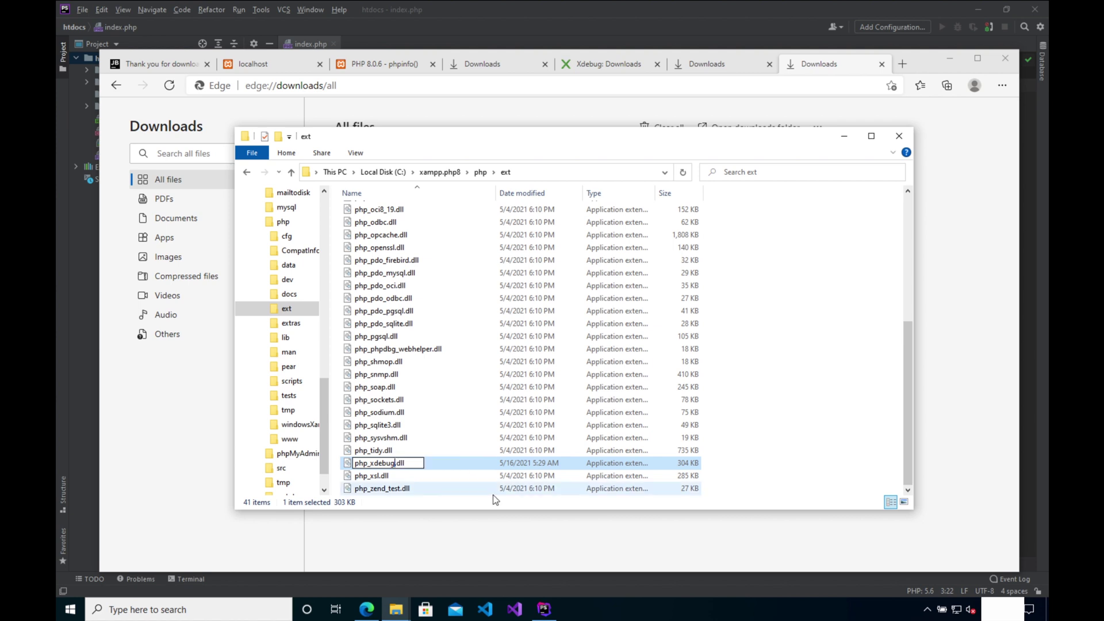
pyautogui.press('Return')
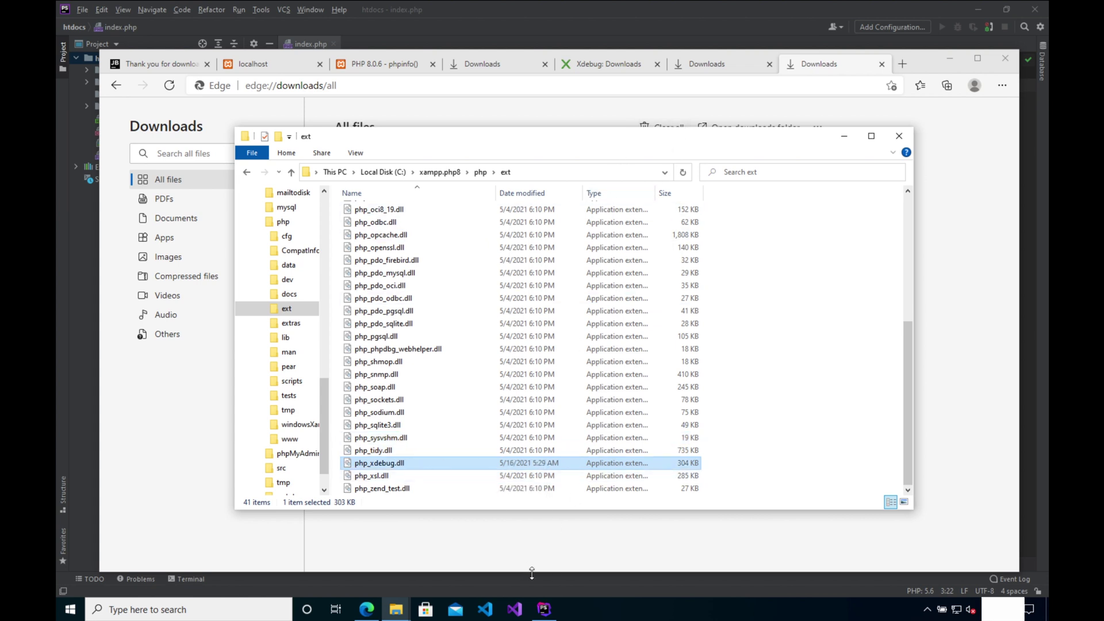
# - Open php.ini from the XAMPP Control Panel's Apache Config menu
pyautogui.click(926, 608)
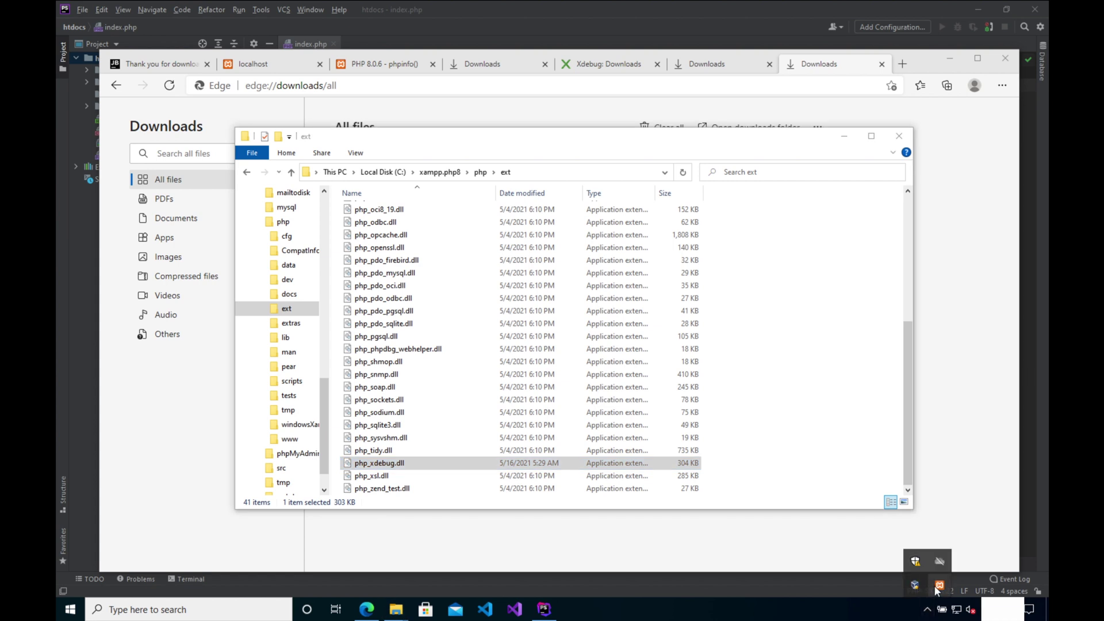
pyautogui.click(938, 585)
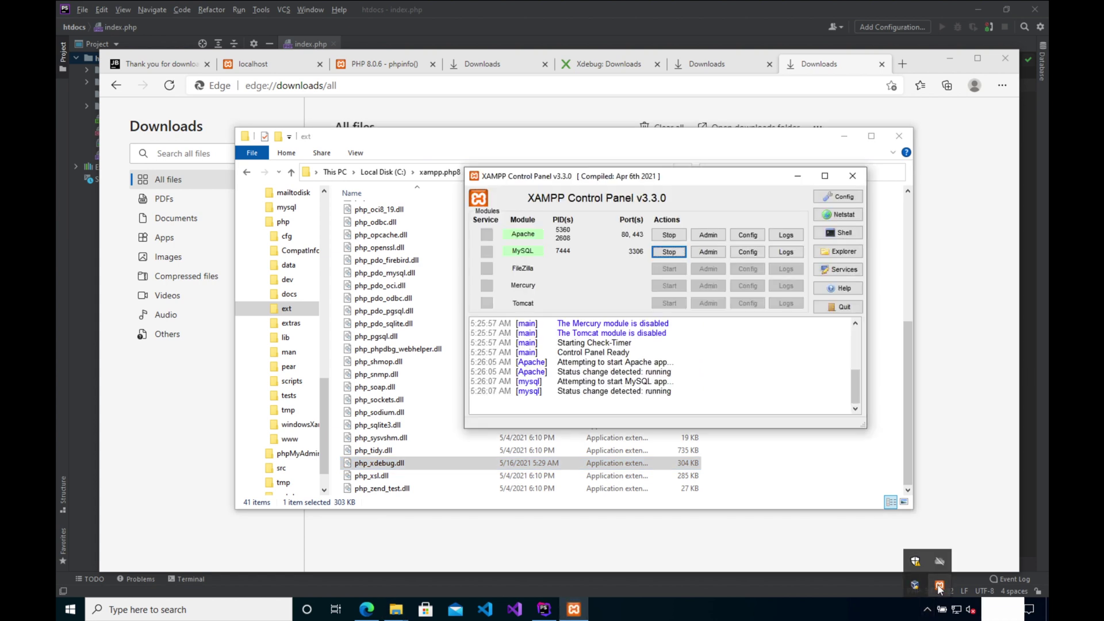
pyautogui.click(744, 236)
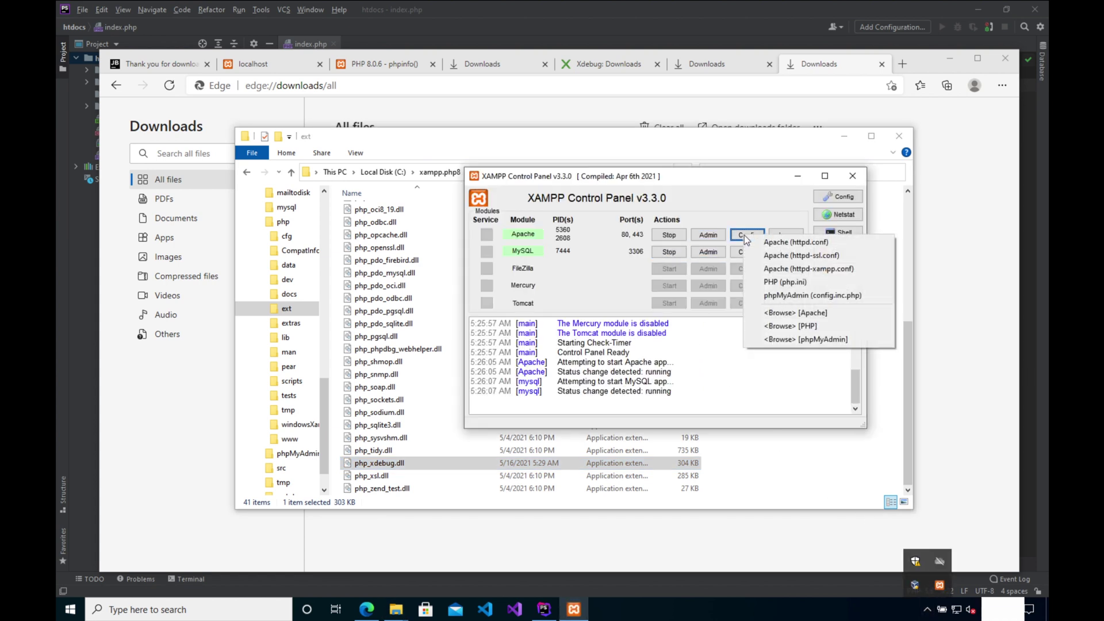
pyautogui.click(787, 283)
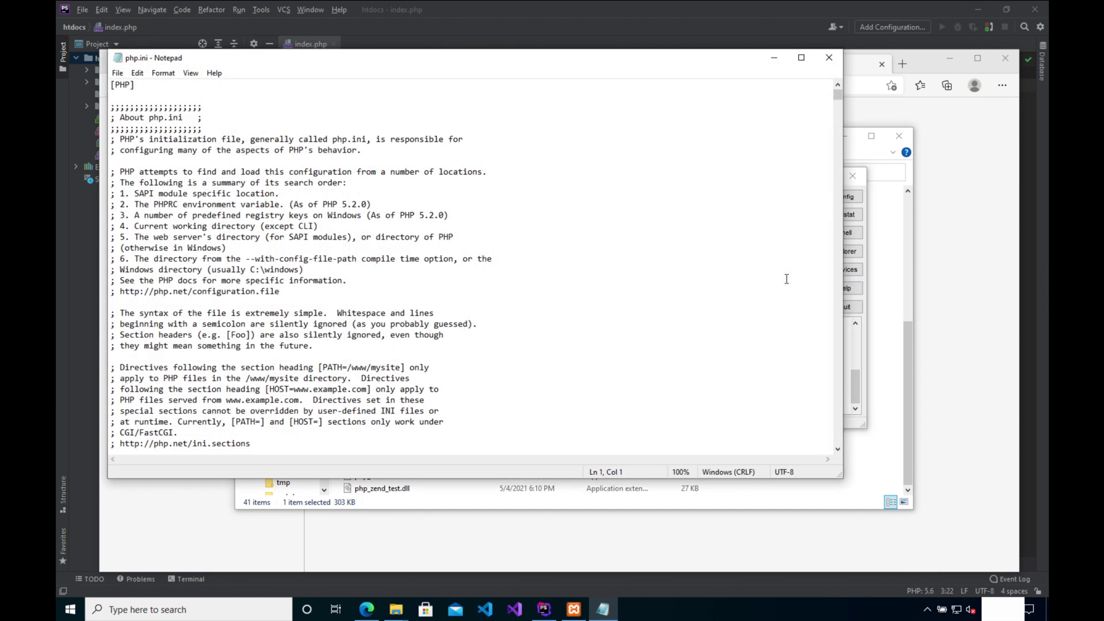
pyautogui.moveTo(836, 95)
pyautogui.mouseDown()
pyautogui.moveTo(822, 461)
pyautogui.moveTo(826, 447)
pyautogui.mouseUp()
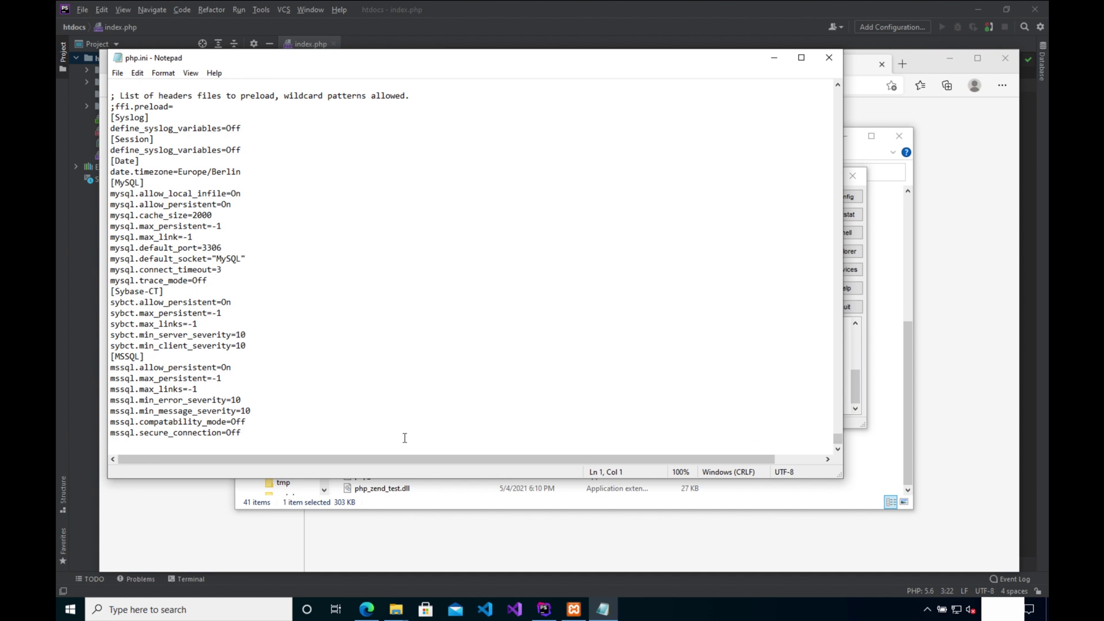
# - Append [xdebug] with zend_extension=C:\xampp.php8\php\ext\php_xdebug.dll to php.ini and save
pyautogui.click(309, 436)
pyautogui.press('Return')
pyautogui.press('Return')
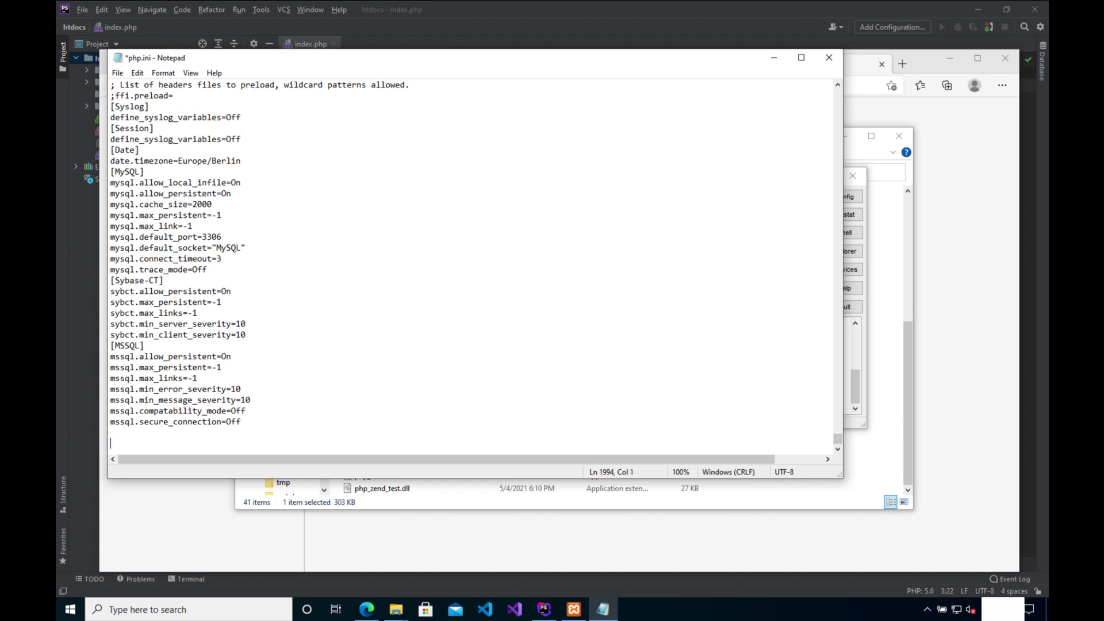
pyautogui.write('[]')
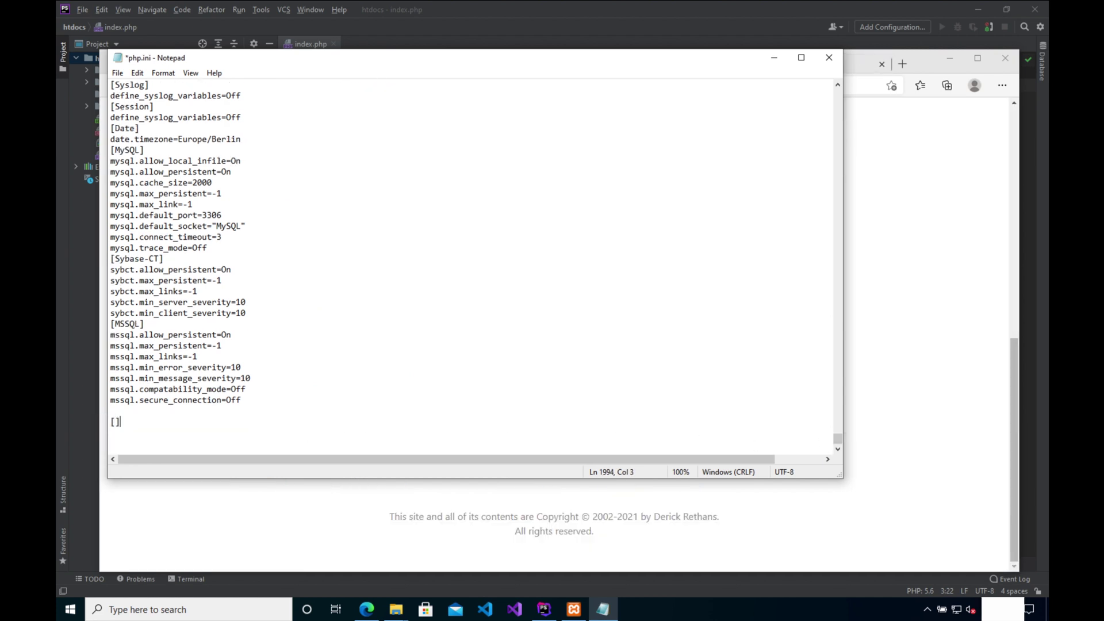
pyautogui.press('Left')
pyautogui.write('xdeb')
pyautogui.write('ug')
pyautogui.write('zend')
pyautogui.write('extensio')
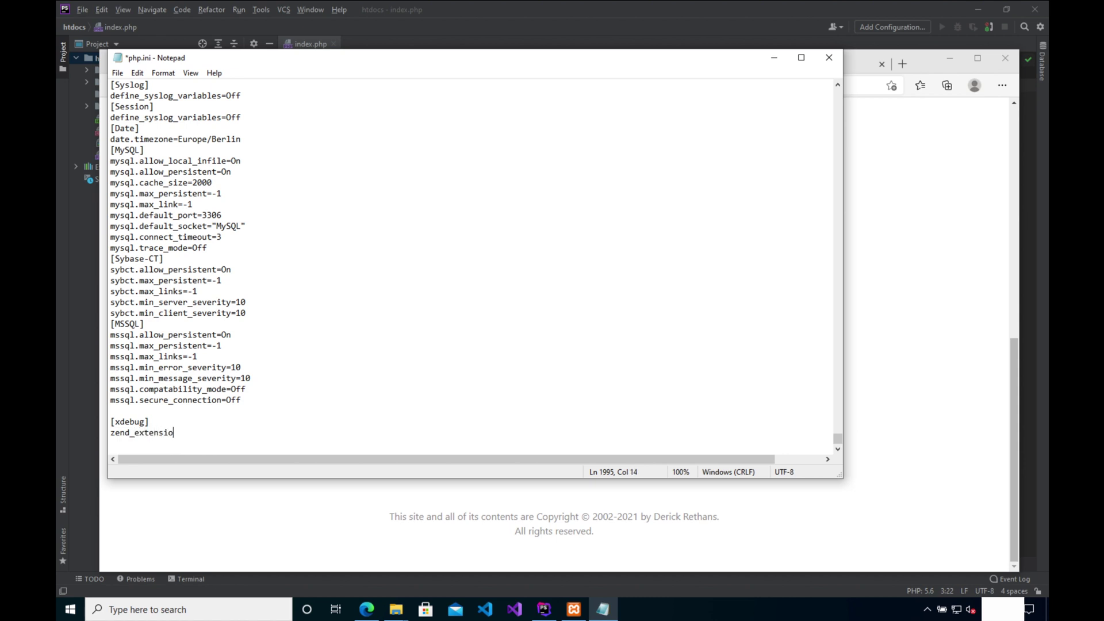
pyautogui.write('n=C:')
pyautogui.write('\\')
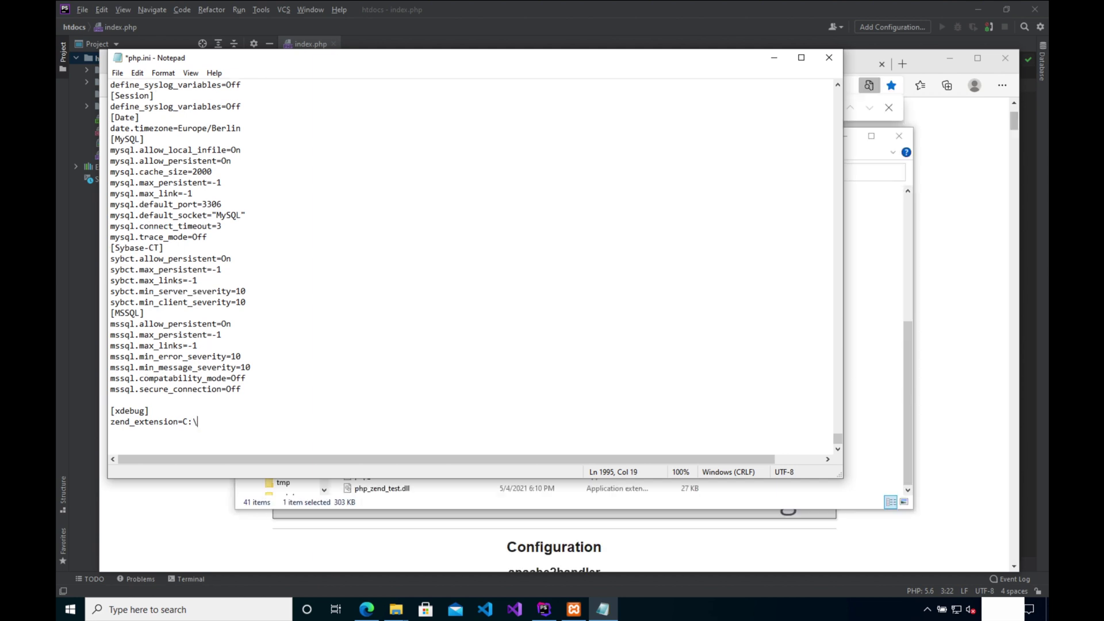
pyautogui.write('xamp')
pyautogui.write('p.php8\\')
pyautogui.write('php\\')
pyautogui.write('ext\\')
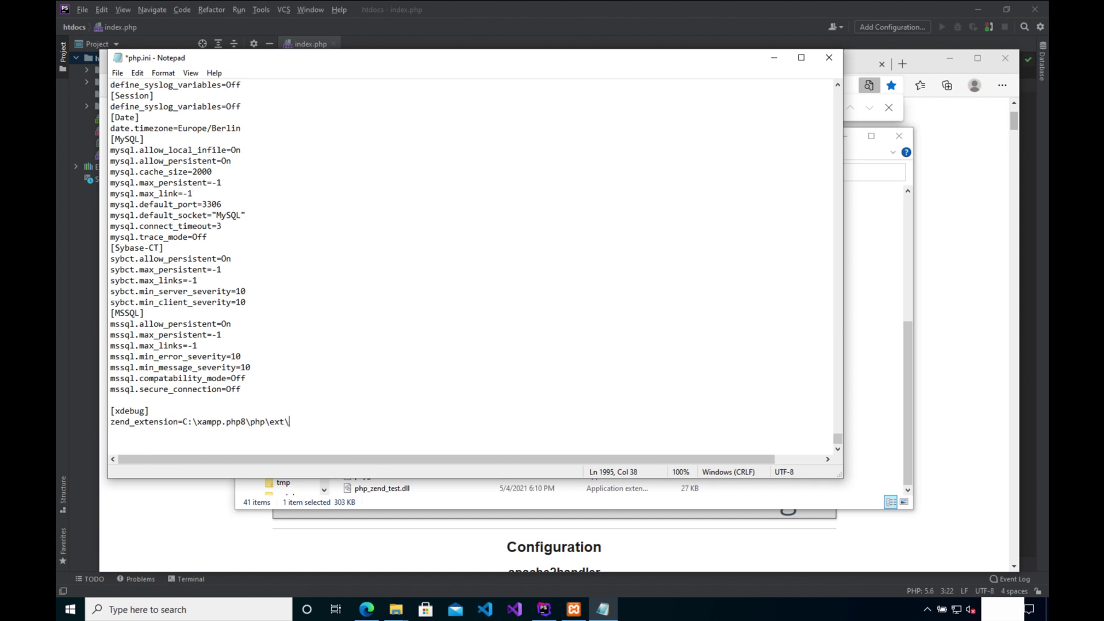
pyautogui.write('php_x')
pyautogui.write('debug')
pyautogui.write('.dll')
pyautogui.hotkey('ctrl', 's')
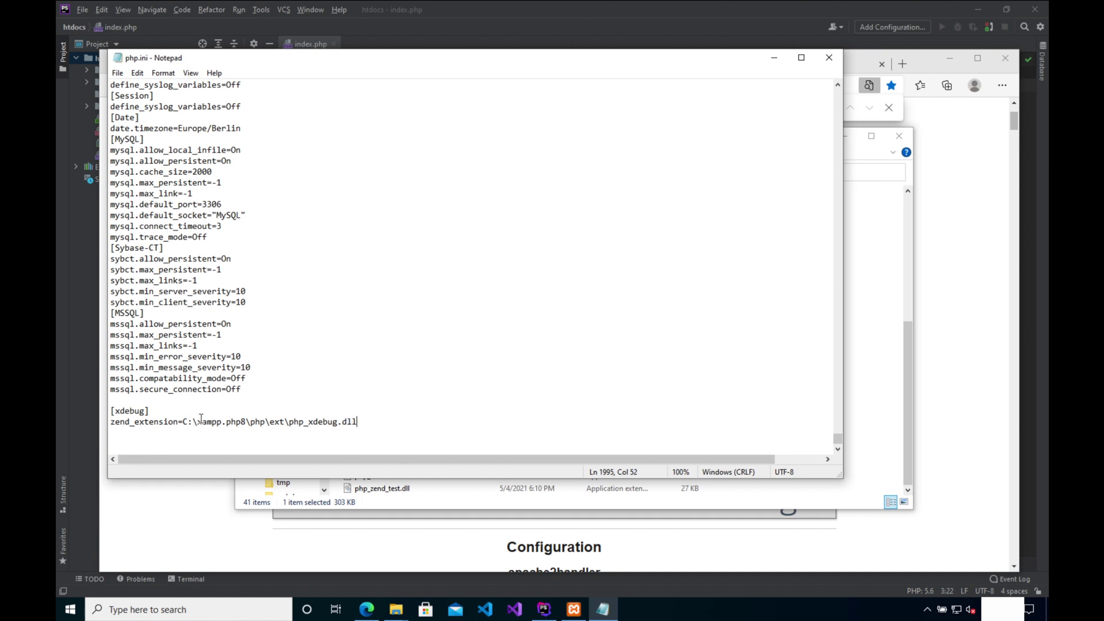
# - Stop and start Apache in the XAMPP Control Panel, then return to the phpinfo page
pyautogui.click(573, 609)
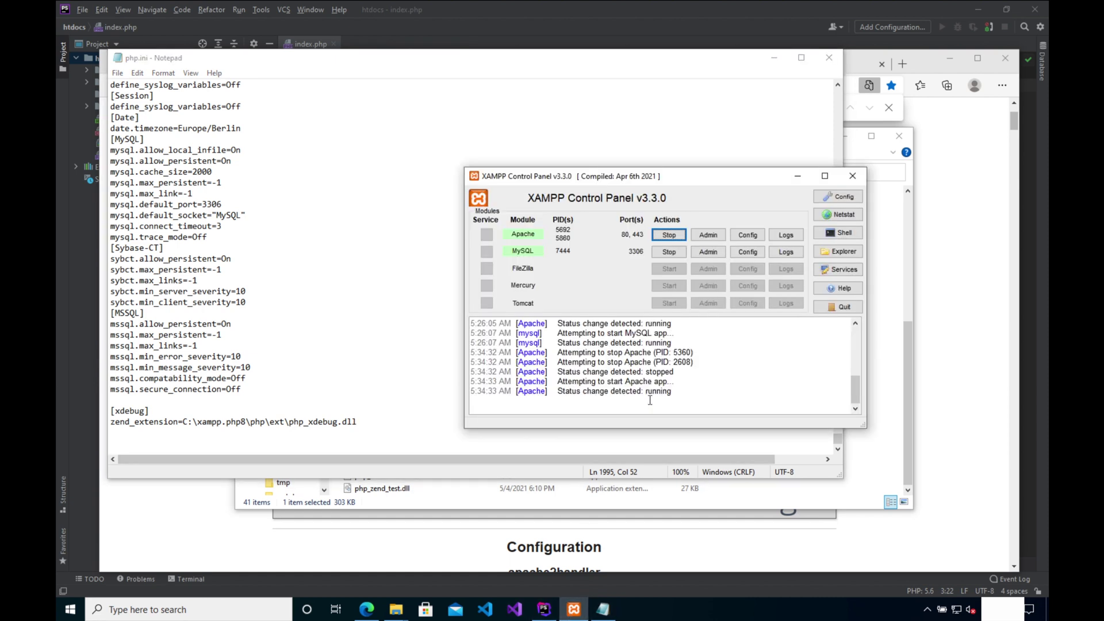
pyautogui.click(670, 236)
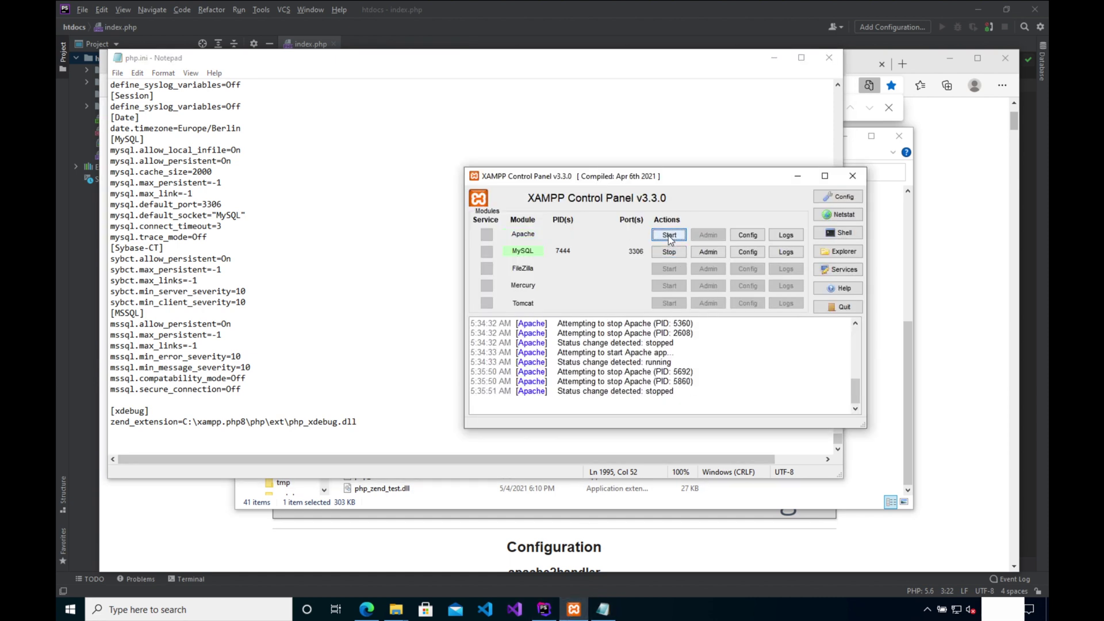
pyautogui.click(669, 235)
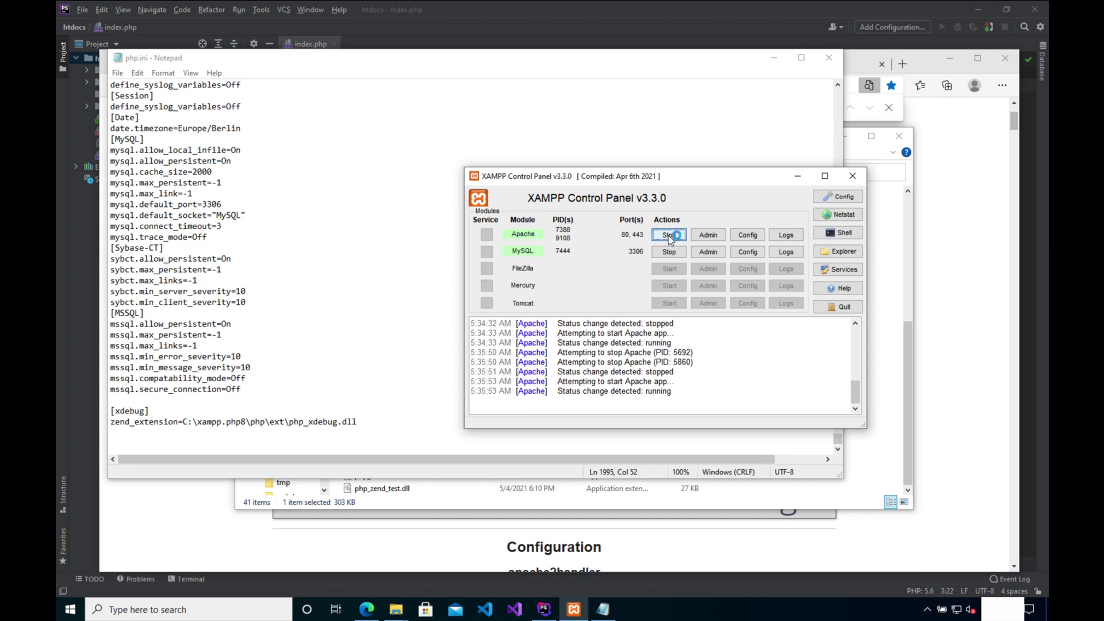
pyautogui.click(369, 609)
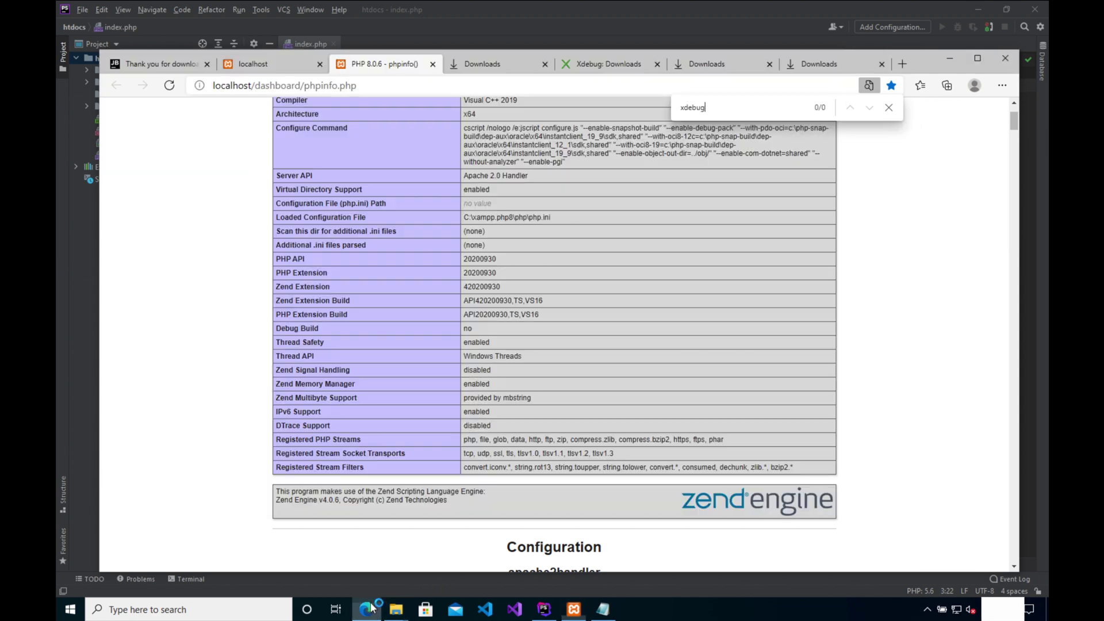
# - Reload phpinfo in Edge, find the xdebug section, and select the version number 3.0.4
pyautogui.click(169, 86)
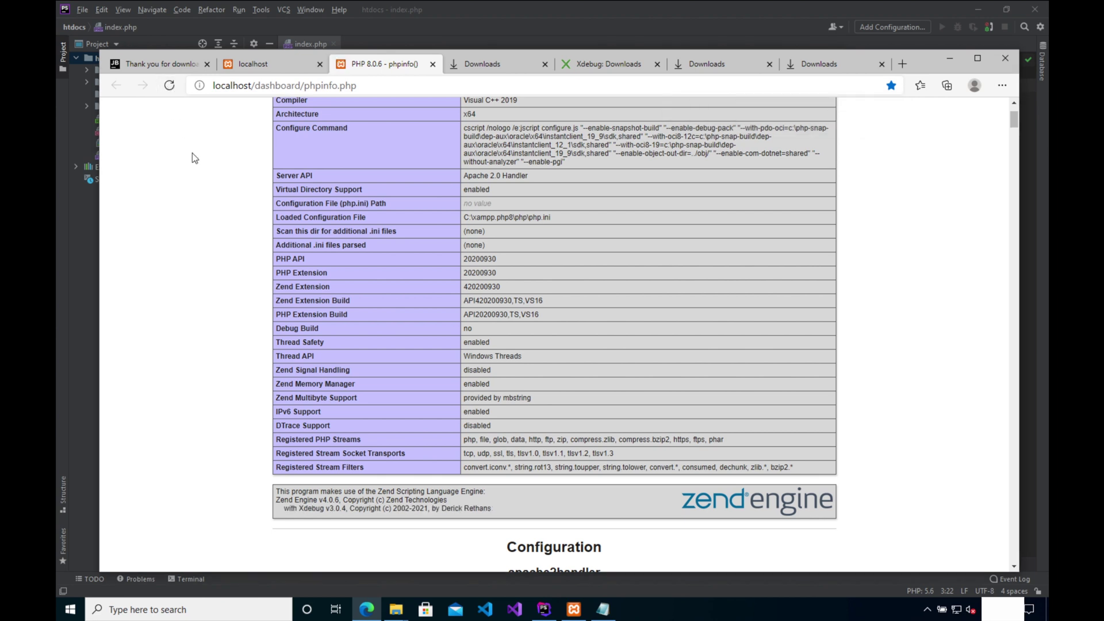
pyautogui.hotkey('ctrl', 'f')
pyautogui.write('xdebug')
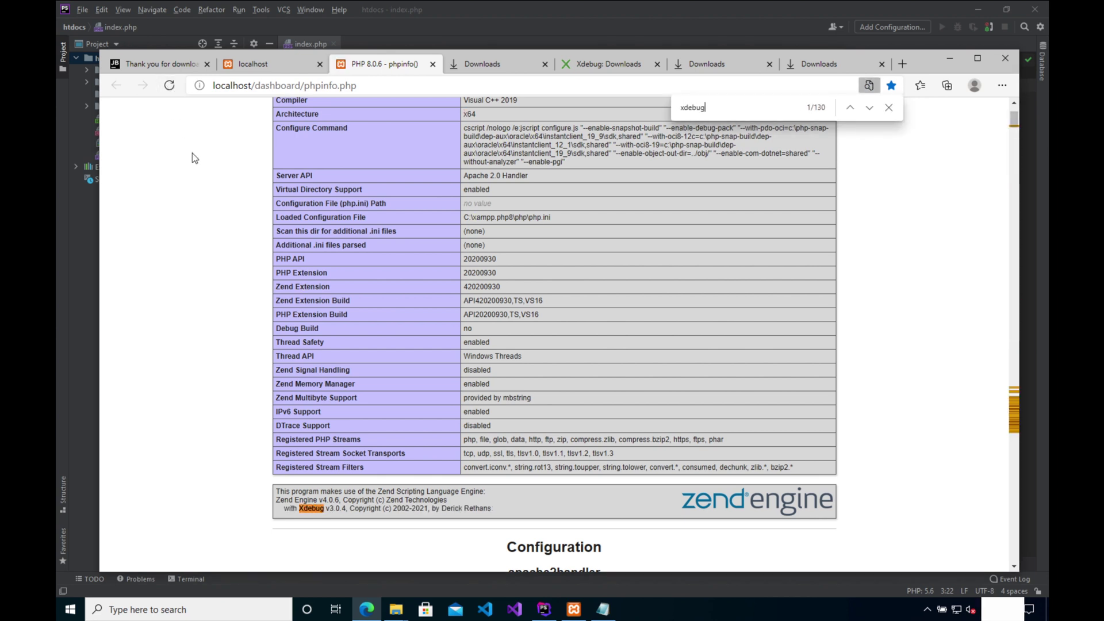
pyautogui.press('Return')
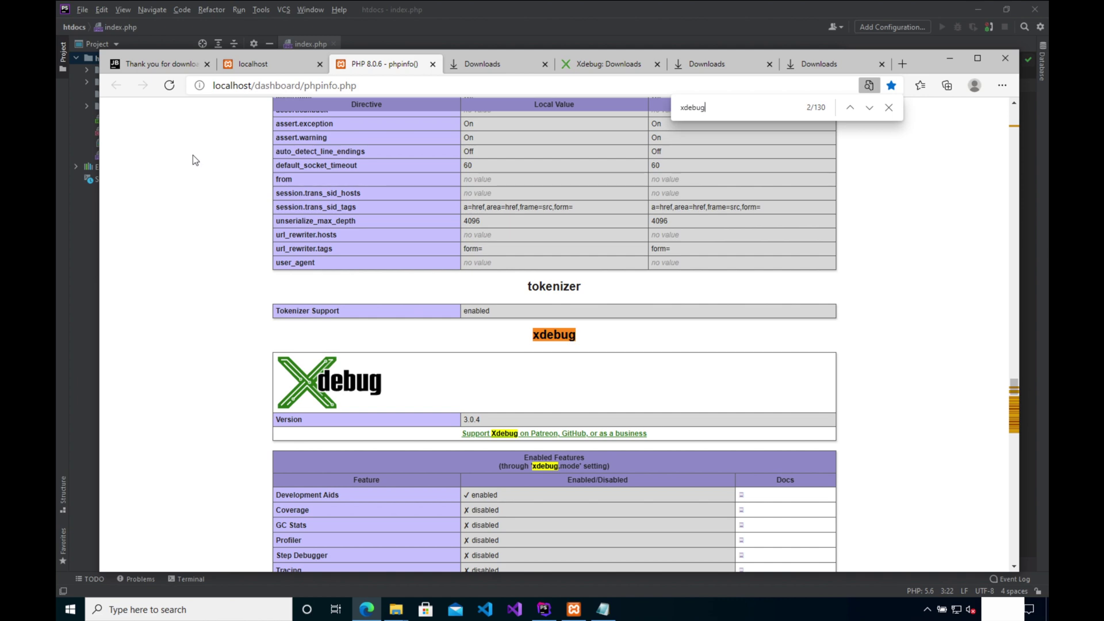
pyautogui.scroll(-2, 268, 252)
pyautogui.scroll(-2, 282, 246)
pyautogui.scroll(-3, 284, 250)
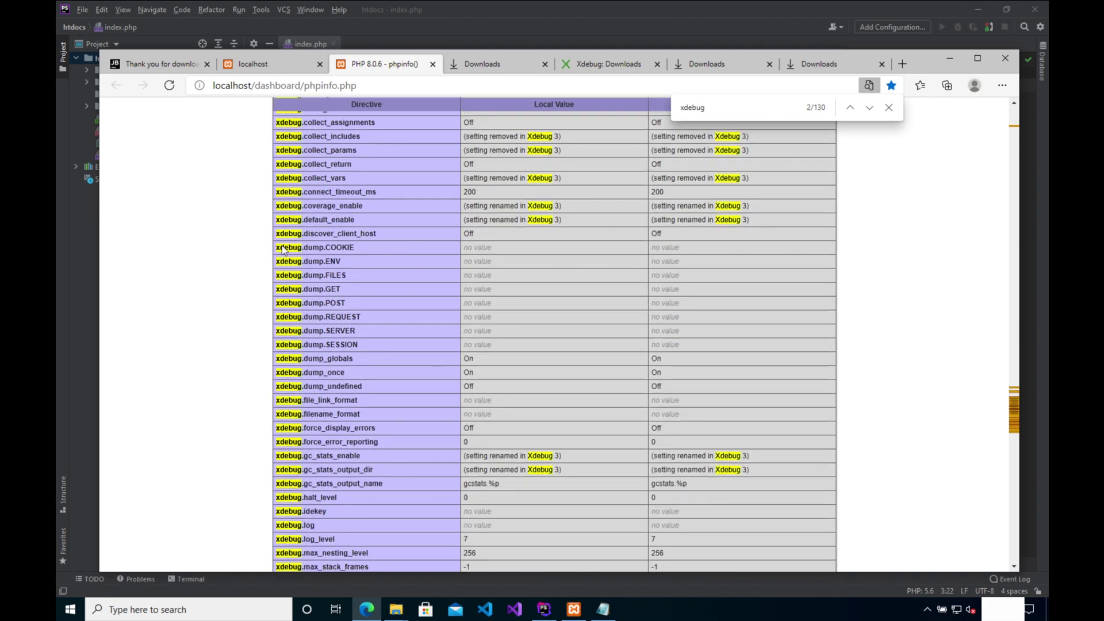
pyautogui.scroll(-3, 282, 246)
pyautogui.scroll(-2, 283, 246)
pyautogui.scroll(-1, 282, 248)
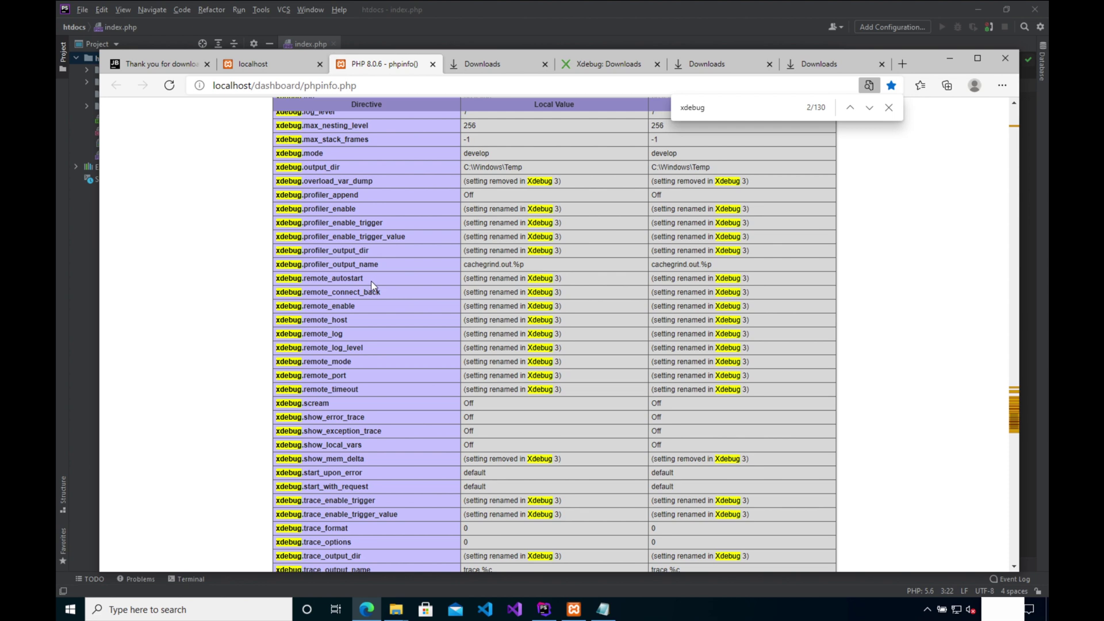
pyautogui.scroll(-2, 372, 285)
pyautogui.scroll(2, 371, 282)
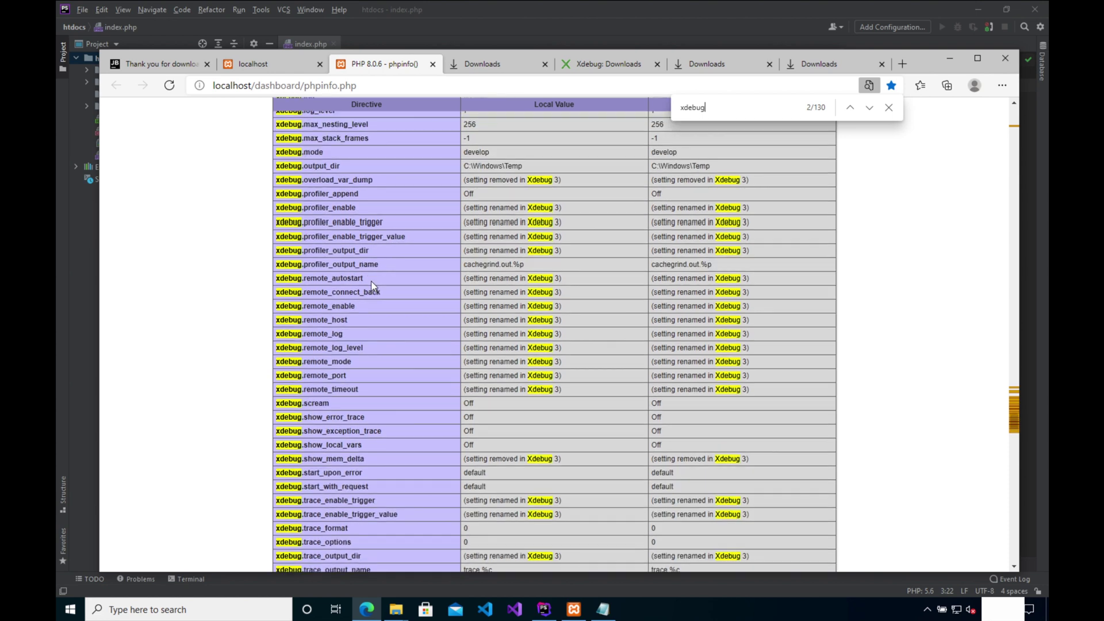
pyautogui.scroll(2, 371, 281)
pyautogui.scroll(2, 371, 282)
pyautogui.scroll(1, 371, 282)
pyautogui.scroll(2, 373, 286)
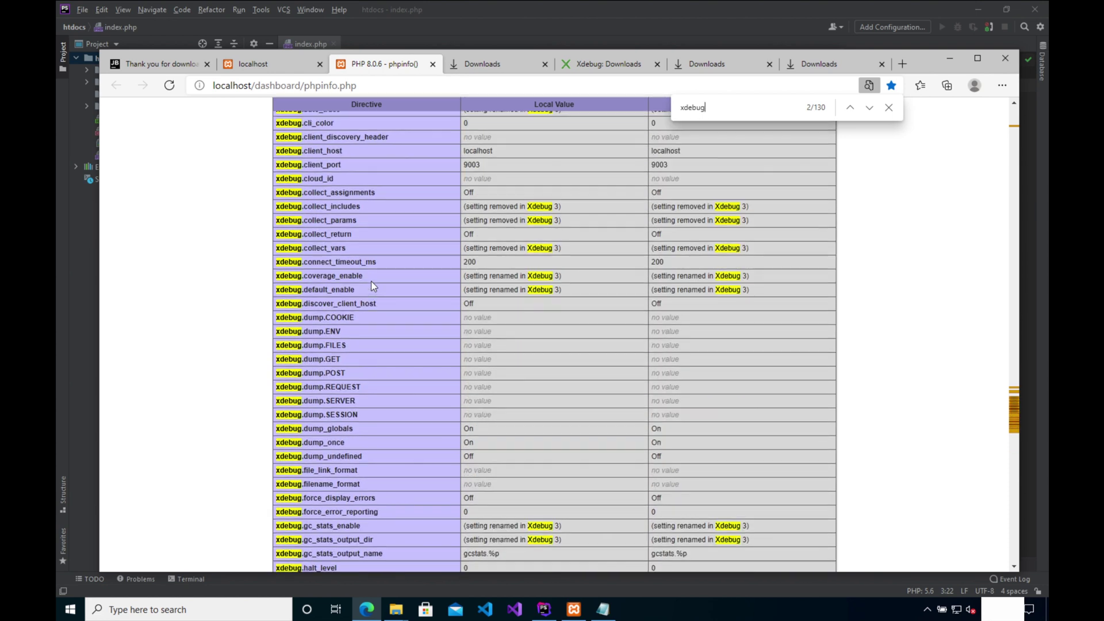
pyautogui.scroll(2, 373, 286)
pyautogui.scroll(2, 373, 286)
pyautogui.scroll(1, 373, 286)
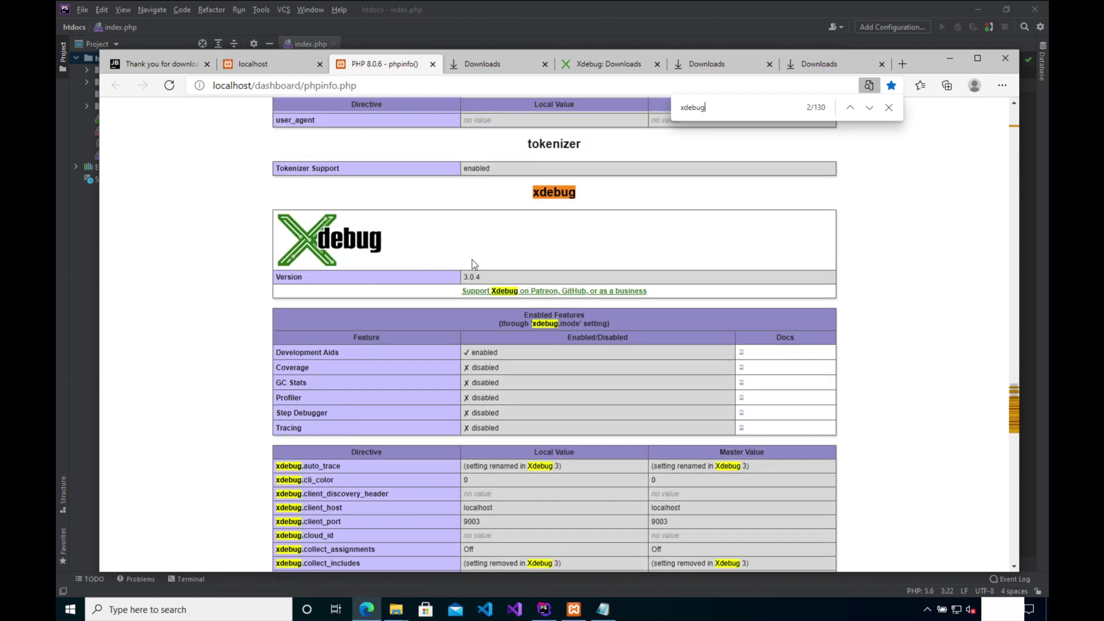
pyautogui.moveTo(463, 278); pyautogui.dragTo(494, 280)
# - Search phpinfo for xdebug.client to check host and port 9003, then select xdebug.mode (develop)
pyautogui.hotkey('ctrl', 'f')
pyautogui.write('xdebug')
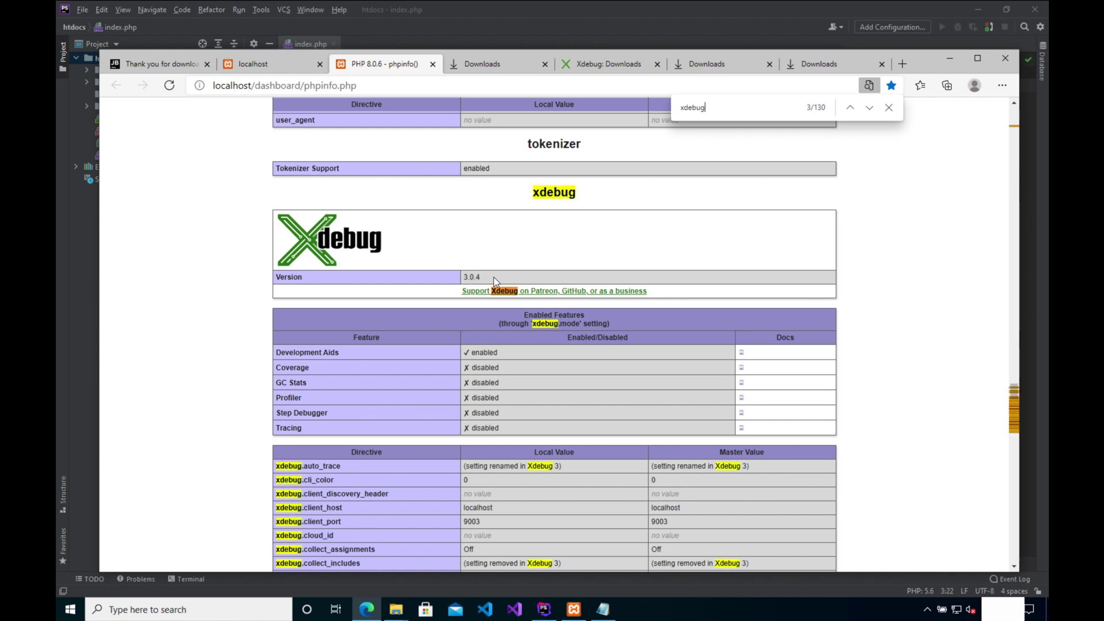
pyautogui.write('.client')
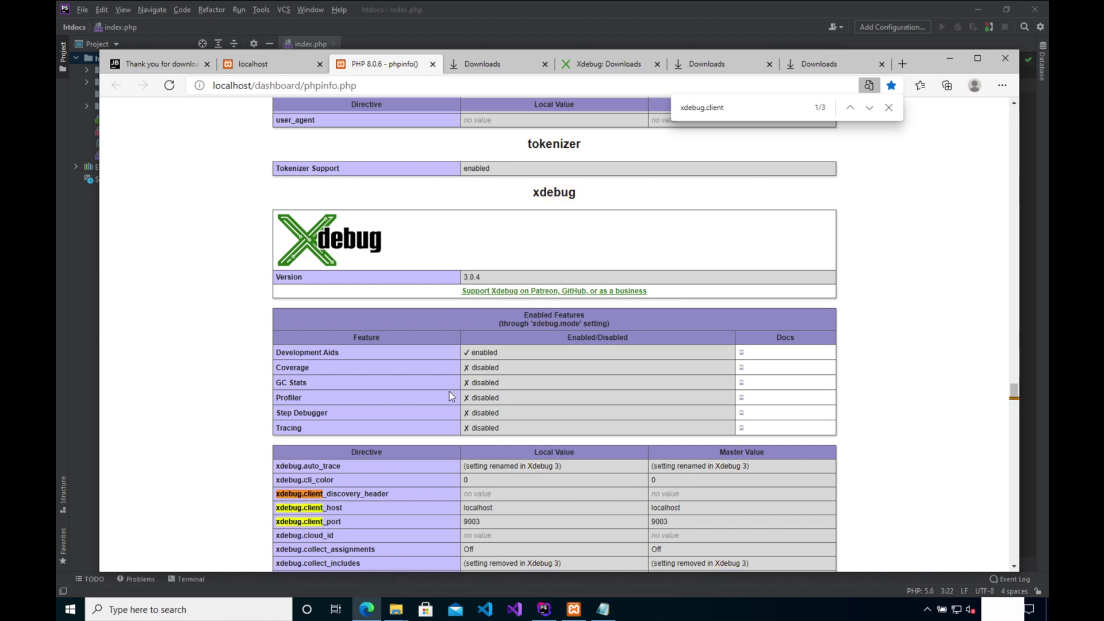
pyautogui.scroll(-3, 450, 395)
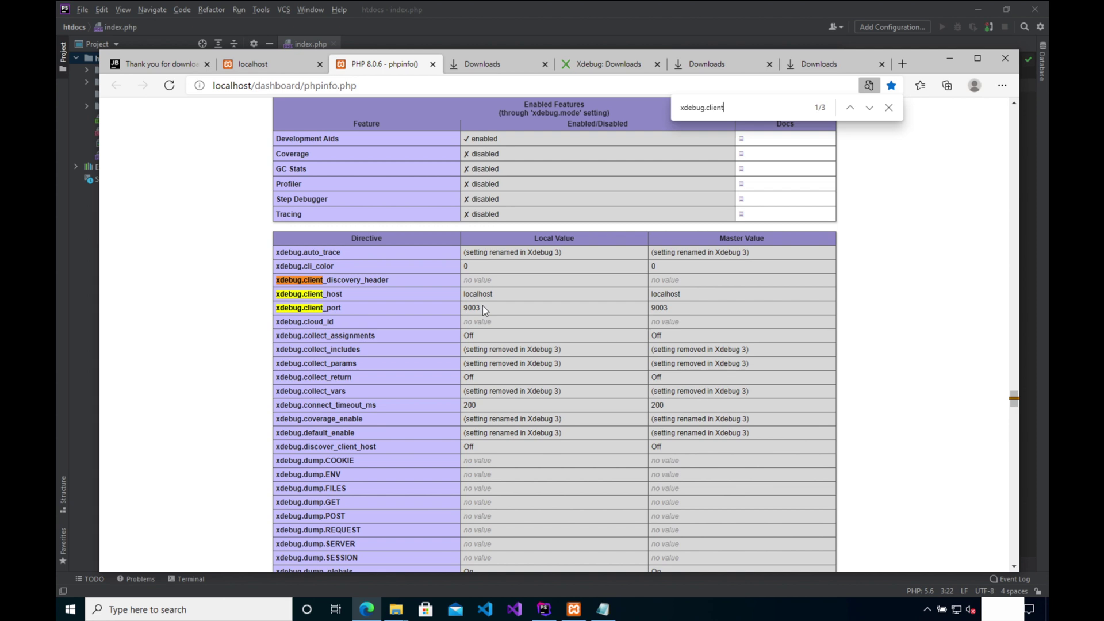
pyautogui.press('BackSpace')
pyautogui.press('BackSpace')
pyautogui.press('BackSpace')
pyautogui.press('BackSpace')
pyautogui.press('BackSpace')
pyautogui.press('BackSpace')
pyautogui.write('mo')
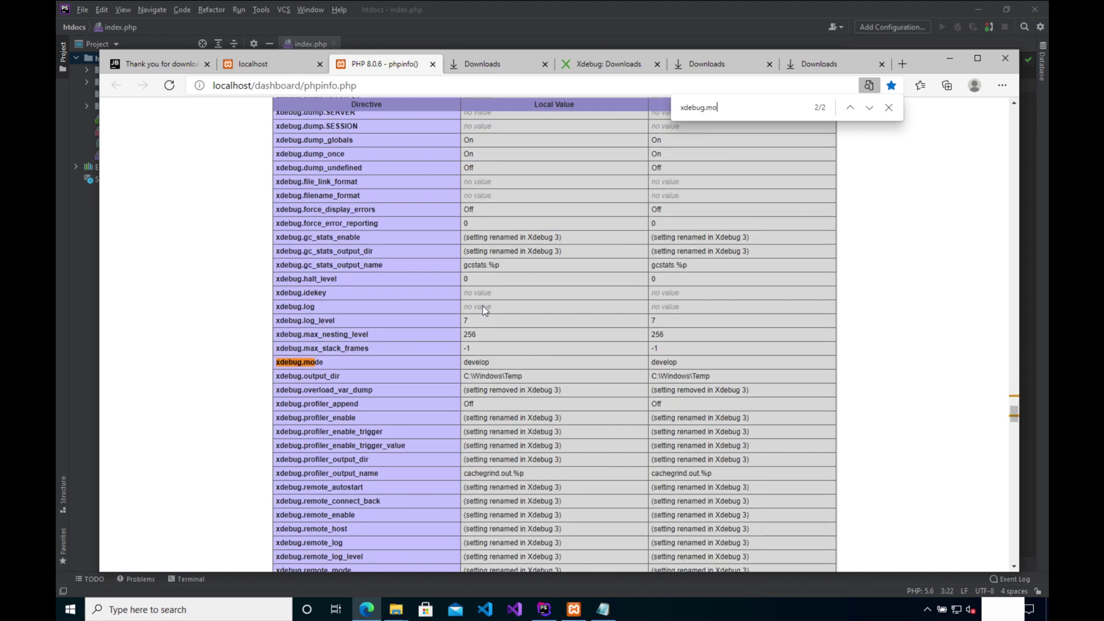
pyautogui.write('de')
pyautogui.doubleClick(297, 362)
pyautogui.click(602, 610)
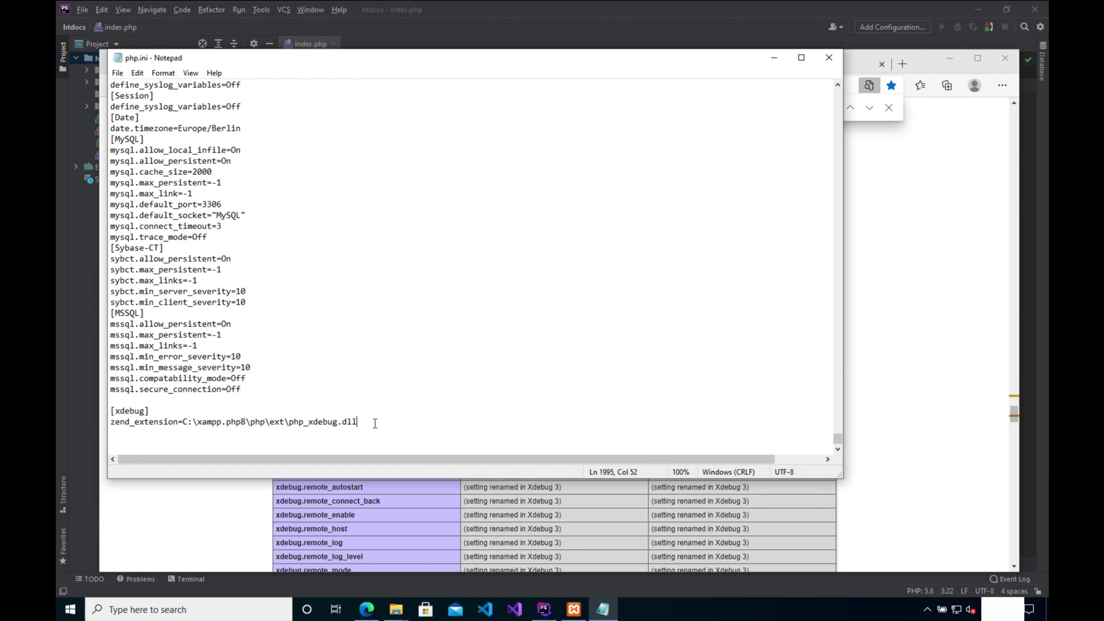
# - Add xdebug.mode=debug below the zend_extension line in php.ini and save it
pyautogui.press('Return')
pyautogui.write('x')
pyautogui.write('debug.mo')
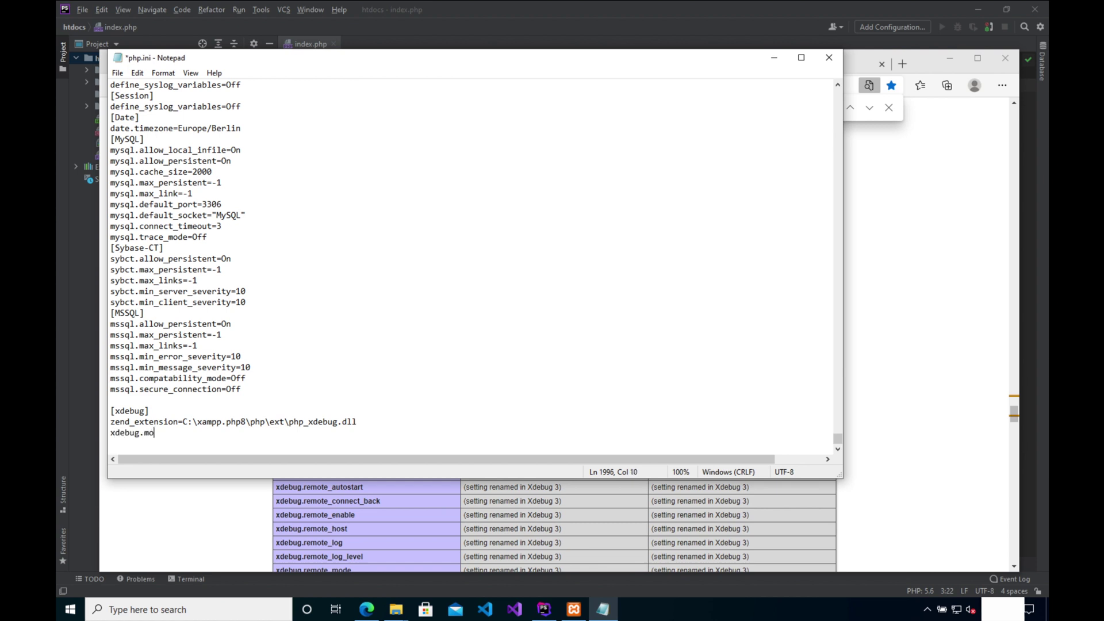
pyautogui.write('de=debug')
pyautogui.hotkey('ctrl', 's')
pyautogui.click(574, 608)
# - Stop and restart Apache in XAMPP Control Panel to pick up the php.ini change
pyautogui.click(669, 238)
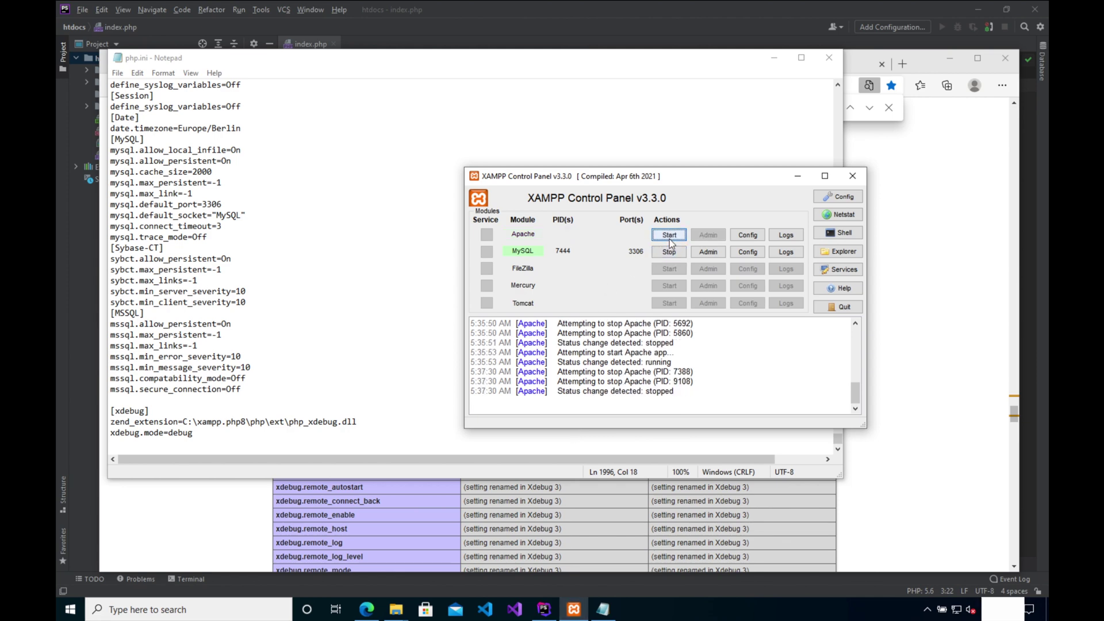
pyautogui.click(670, 238)
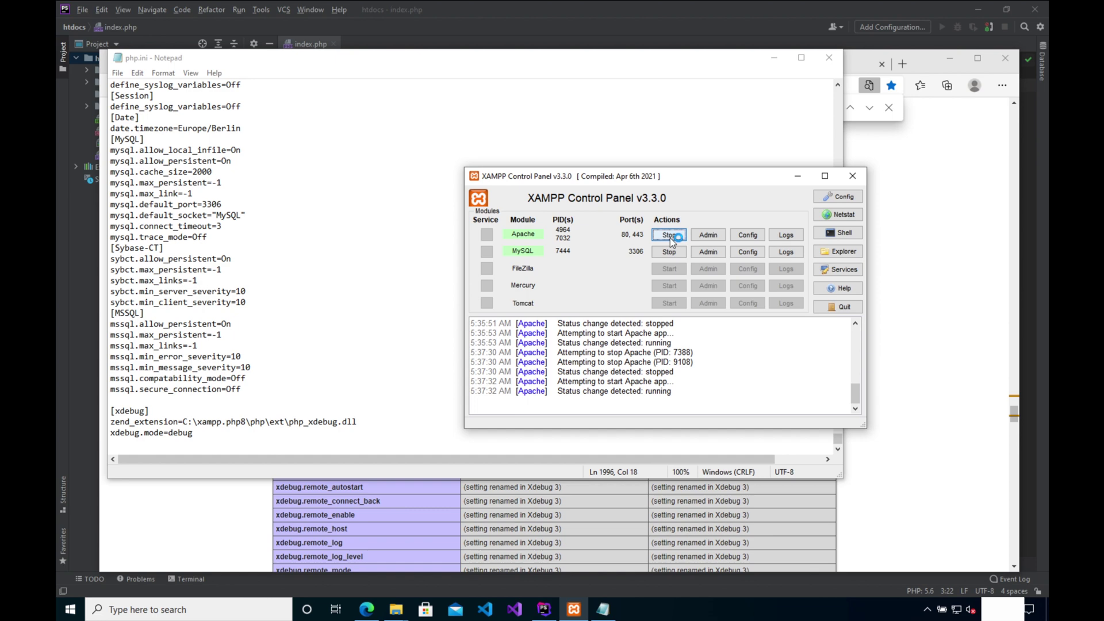
pyautogui.click(367, 608)
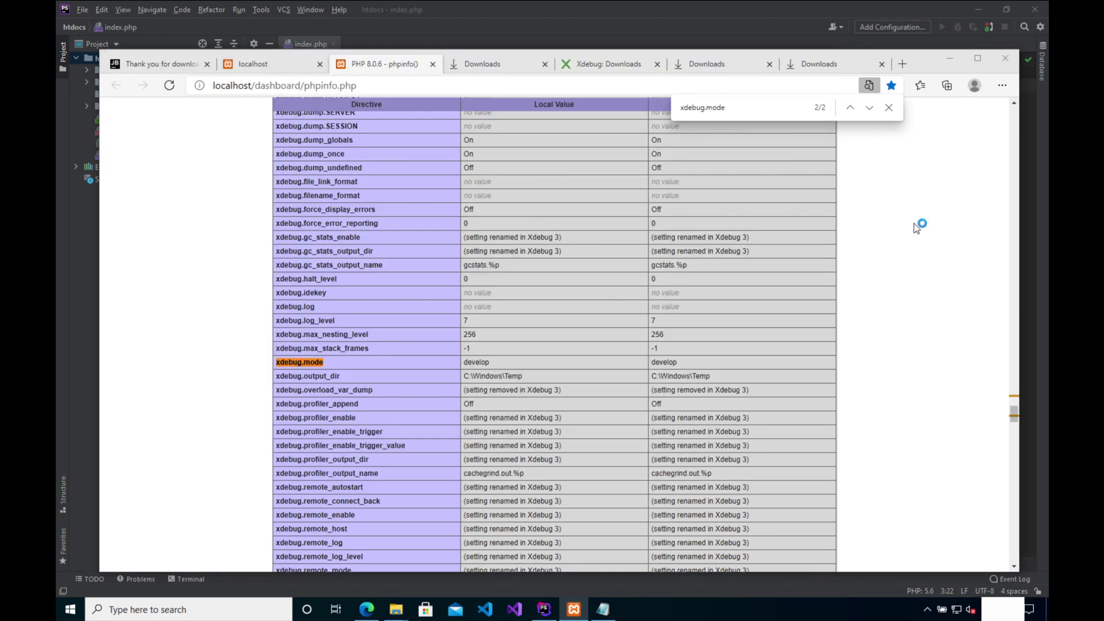
# - Refresh phpinfo and search xdebug.mode to confirm it now reads debug
pyautogui.click(170, 86)
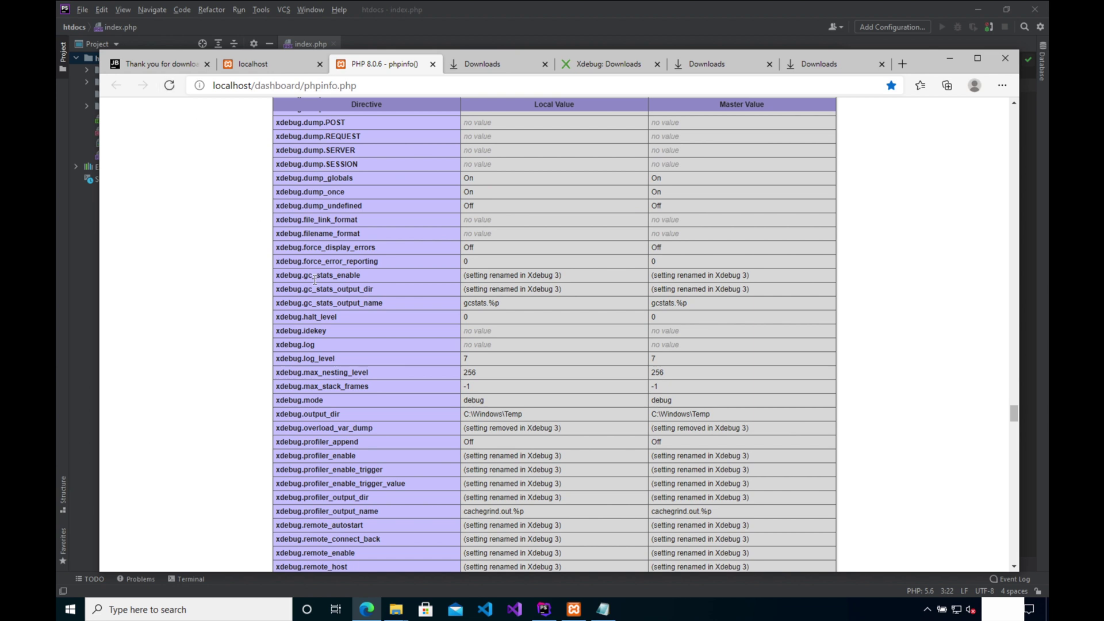
pyautogui.hotkey('ctrl', 'f')
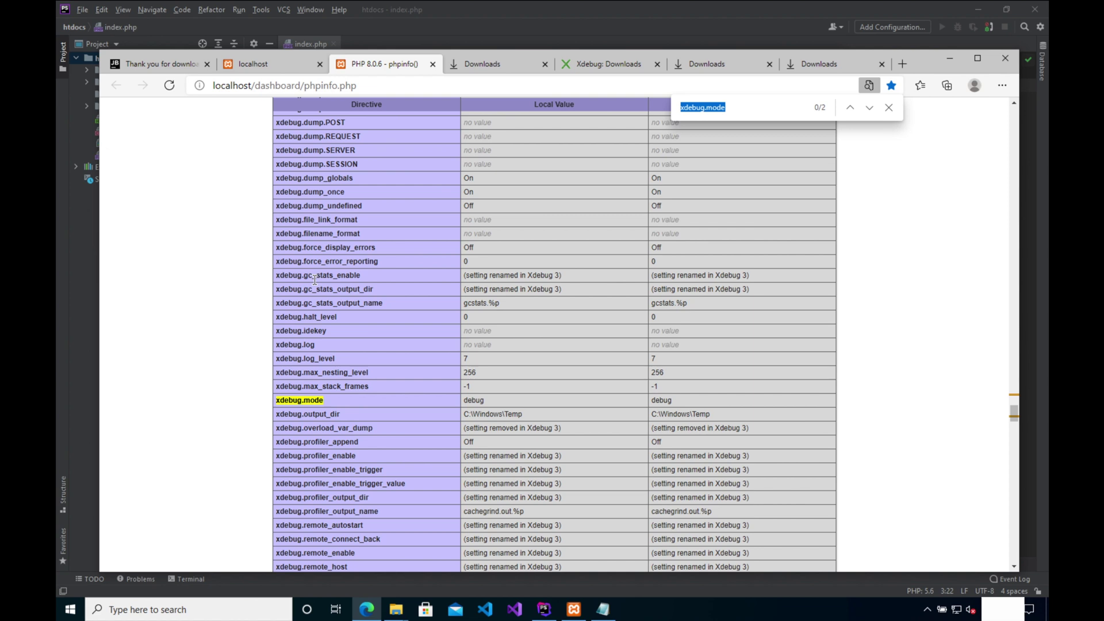
pyautogui.click(546, 608)
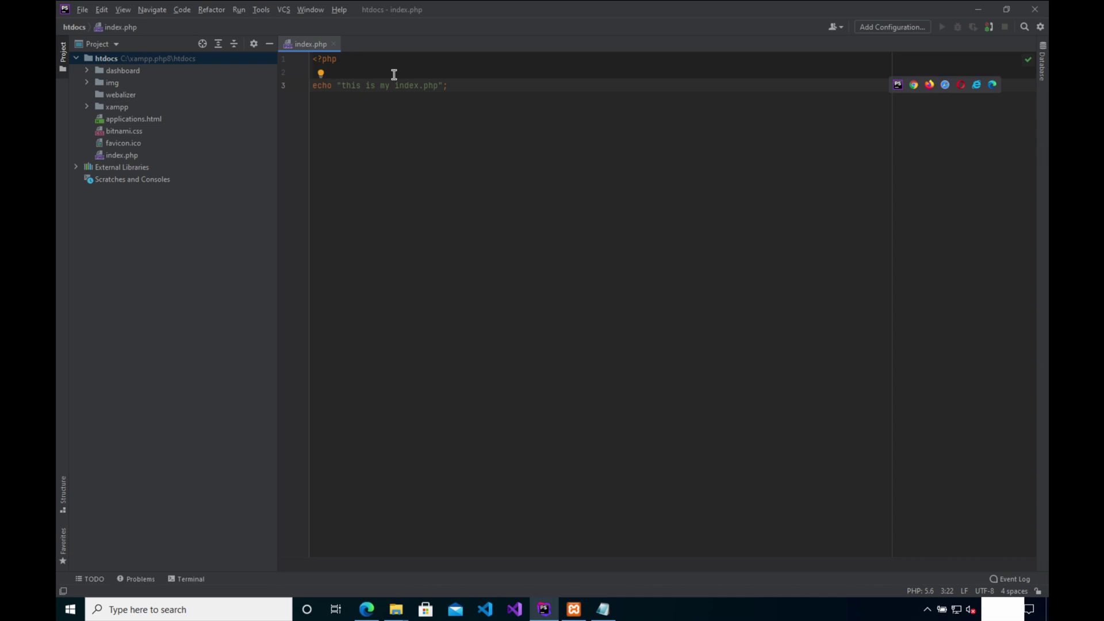
# - Add the assignments $variableA = 1 and $variableB = 2 above the echo line in index.php
pyautogui.click(393, 74)
pyautogui.press('Return')
pyautogui.press('Return')
pyautogui.press('Up')
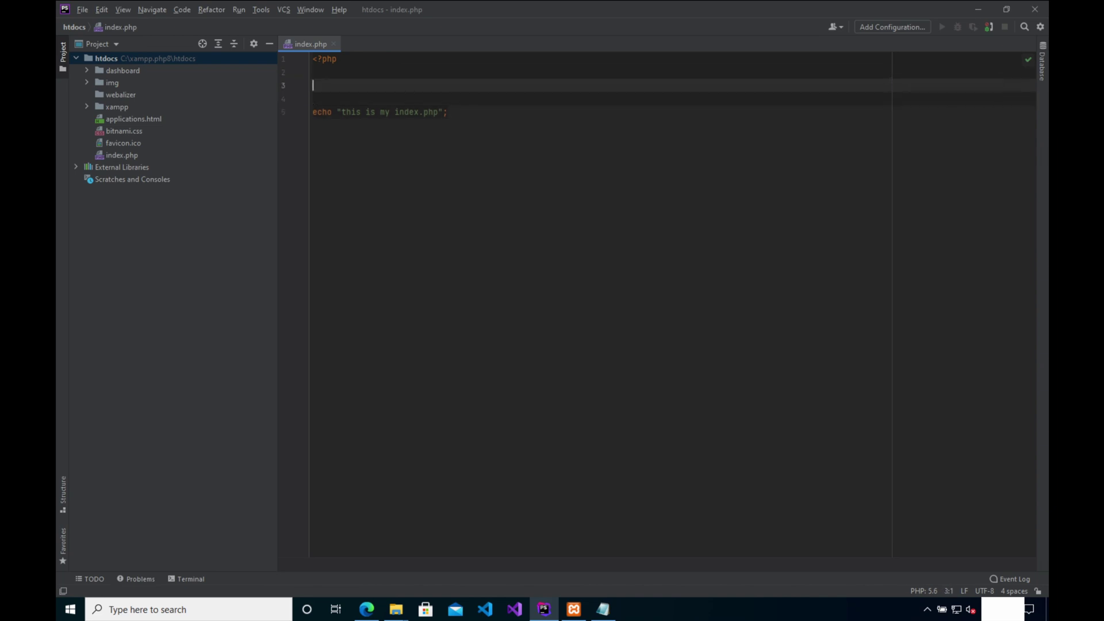
pyautogui.write('$variableA = ')
pyautogui.write('1;')
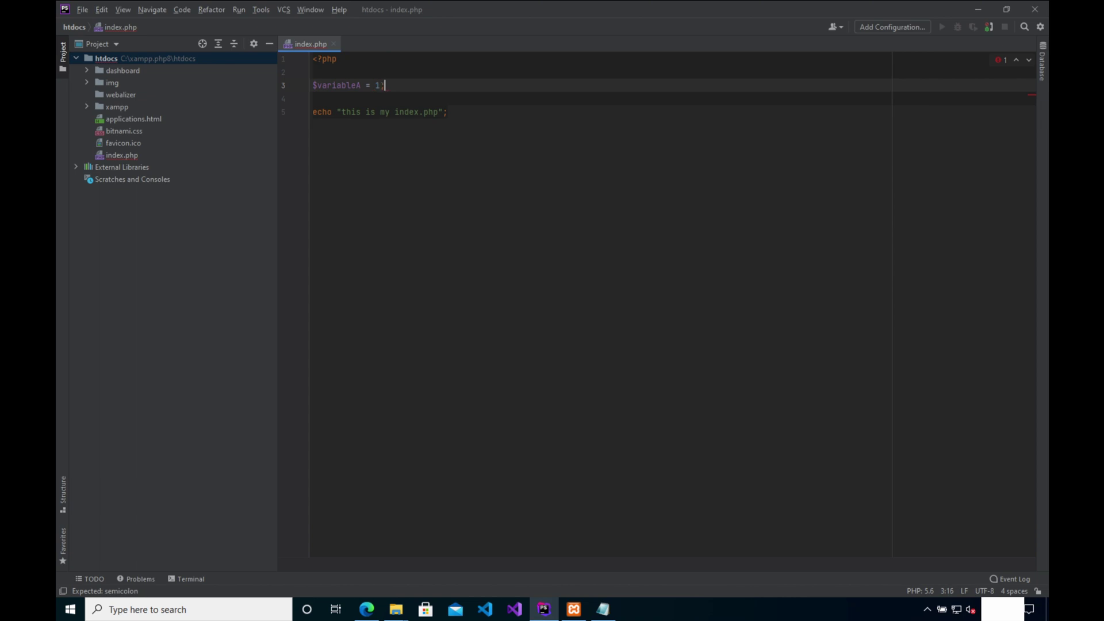
pyautogui.press('Return')
pyautogui.write('$variable')
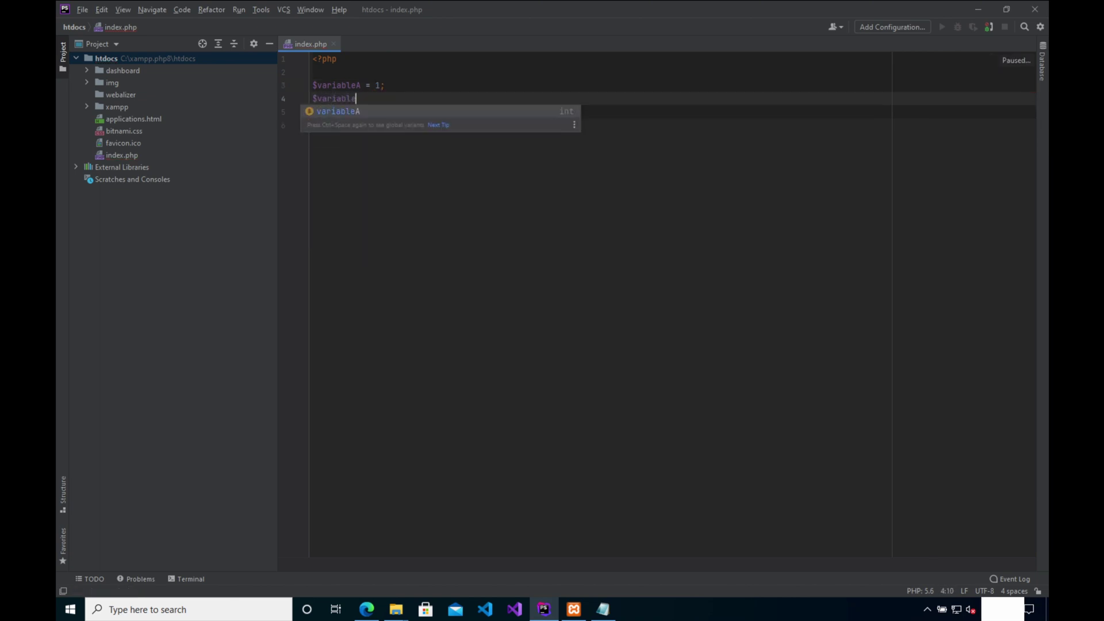
pyautogui.write('B = ')
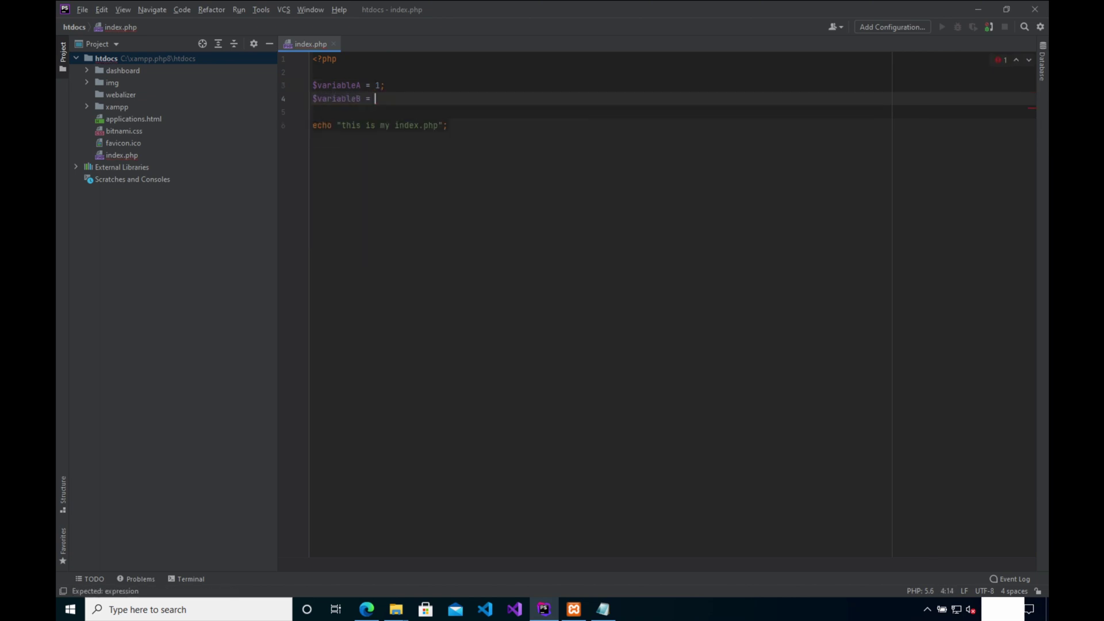
pyautogui.write('2;')
# - Add the line echo $variableA + $variableB; using autocomplete for both variable names
pyautogui.press('Return')
pyautogui.press('Return')
pyautogui.write('e')
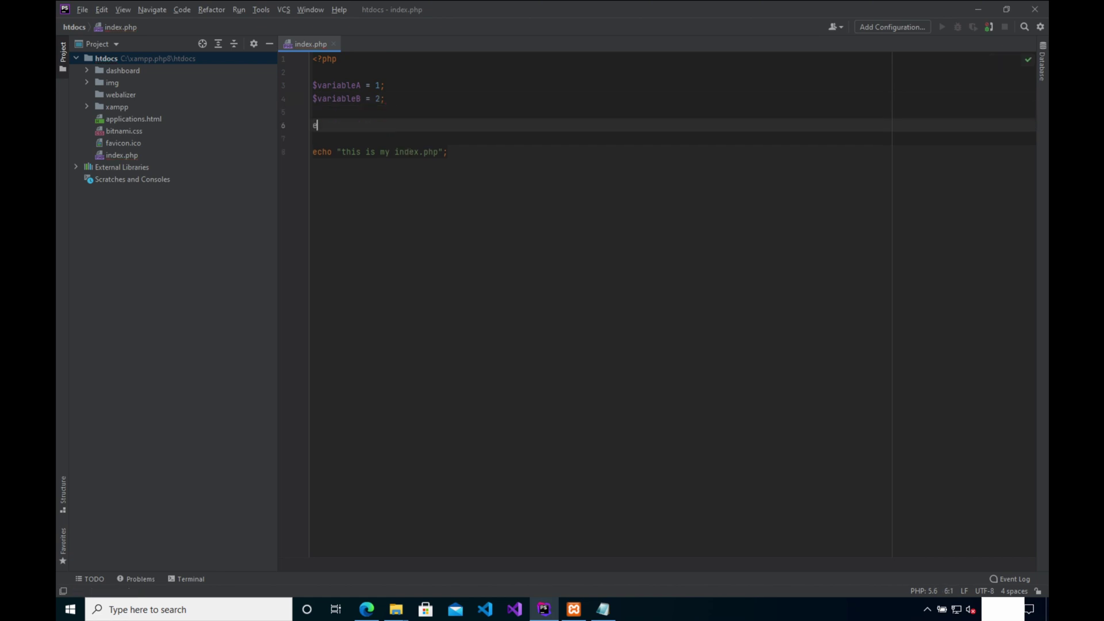
pyautogui.write('cho $')
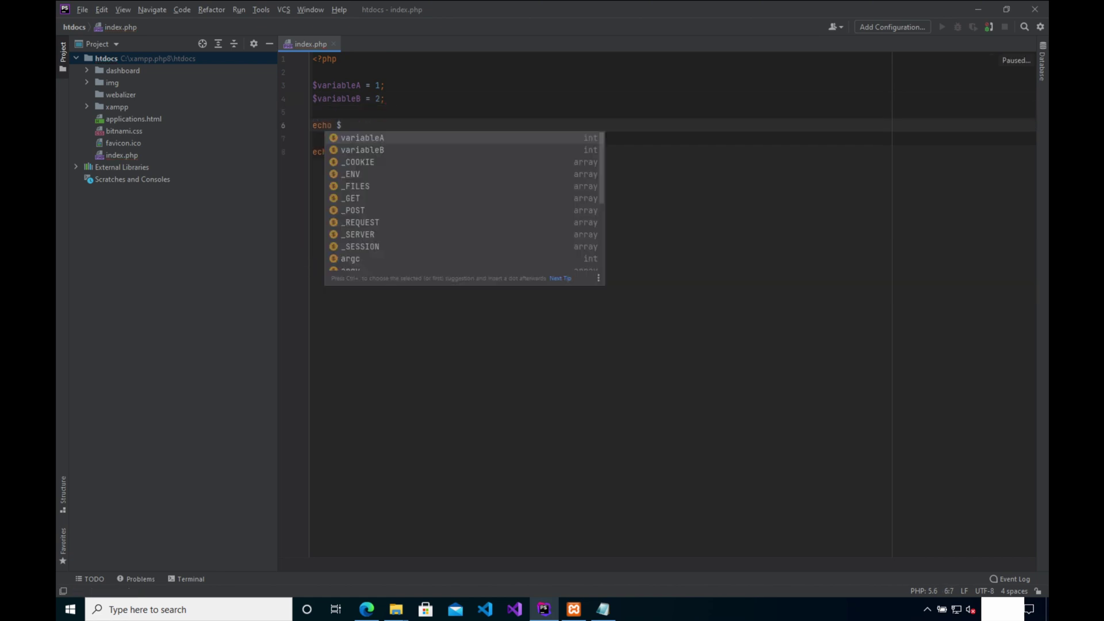
pyautogui.press('Return')
pyautogui.write('+ ')
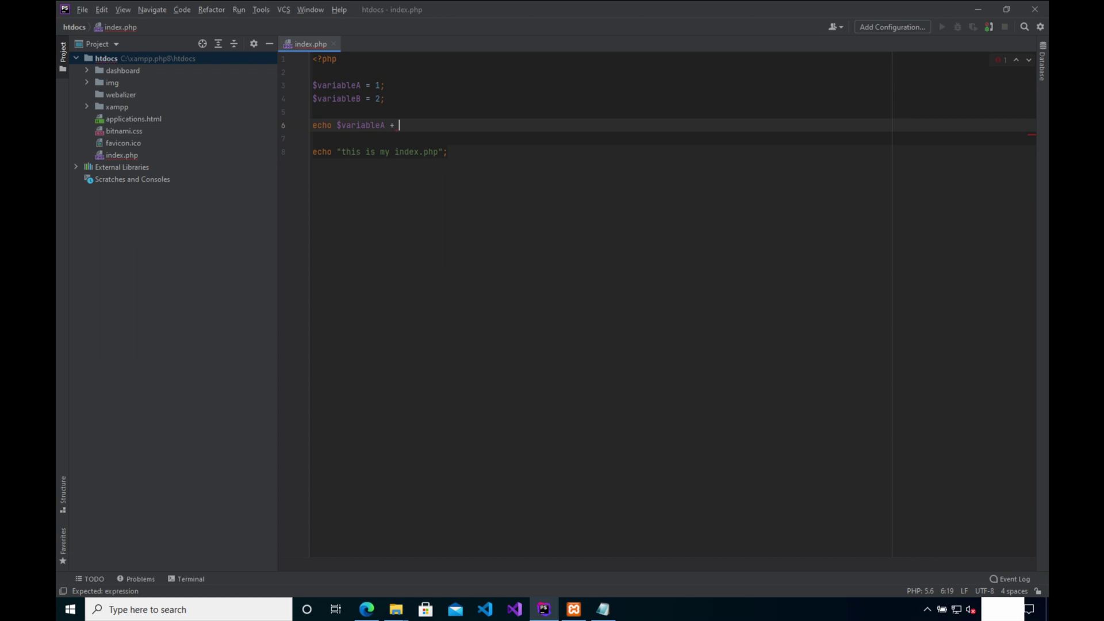
pyautogui.write('$var')
pyautogui.press('Down')
pyautogui.press('Return')
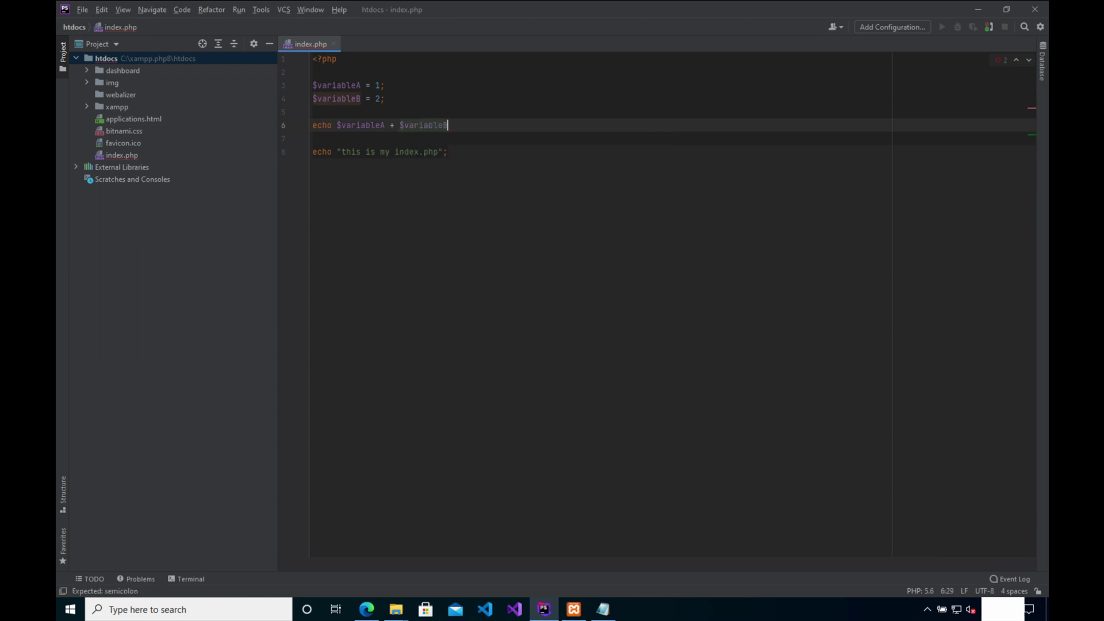
pyautogui.write(';')
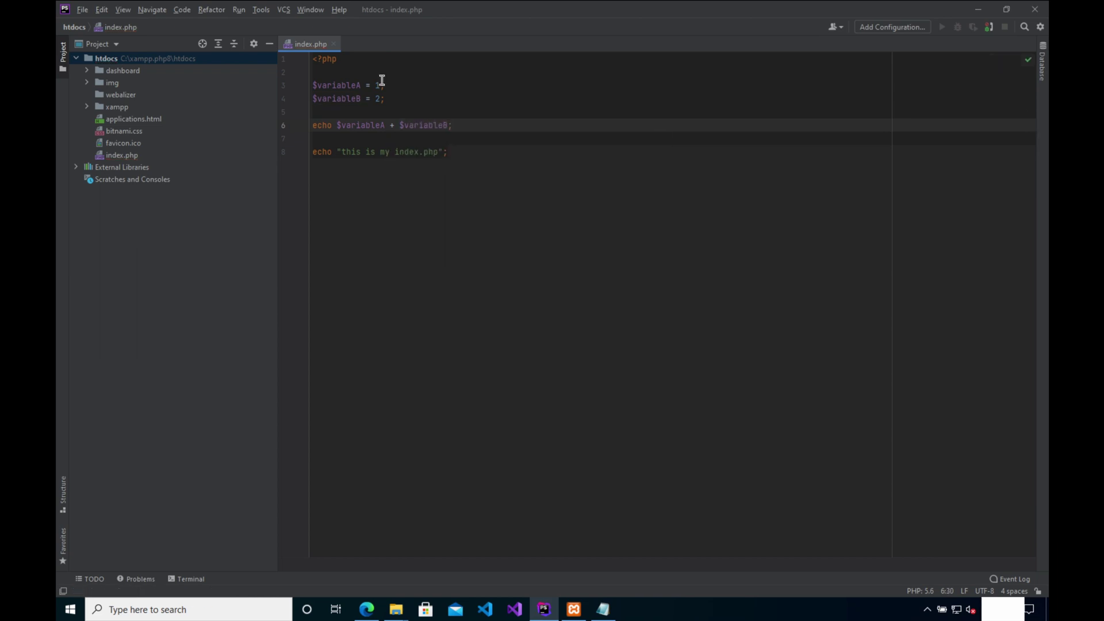
pyautogui.click(354, 158)
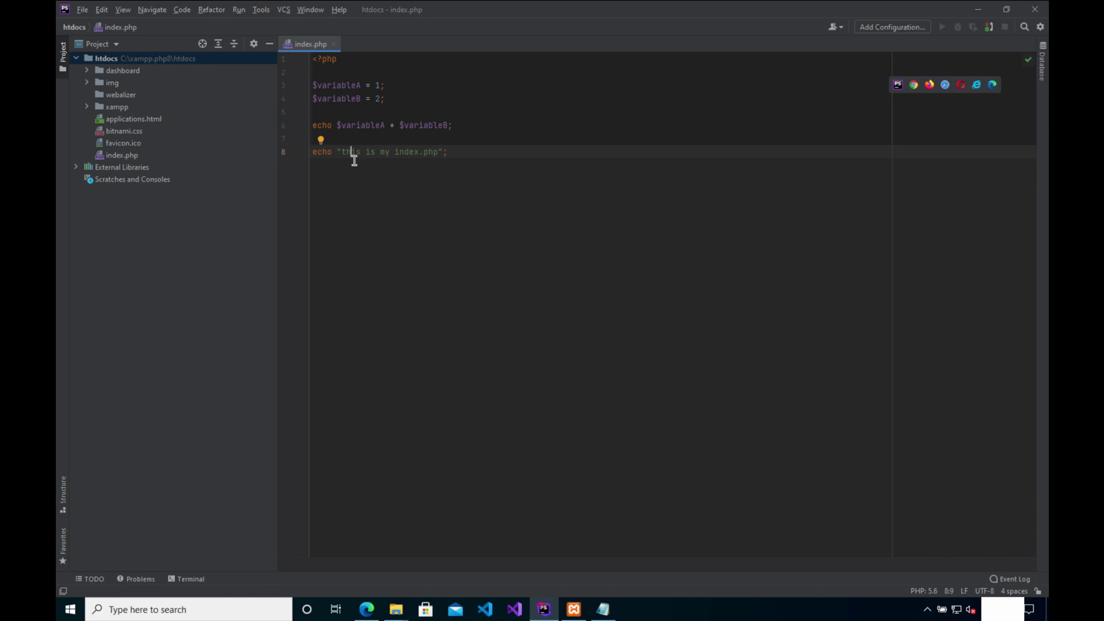
pyautogui.click(362, 157)
# - Comment out the echo "this is my index.php" line and bring up the Run configuration list
pyautogui.hotkey('ctrl', '/')
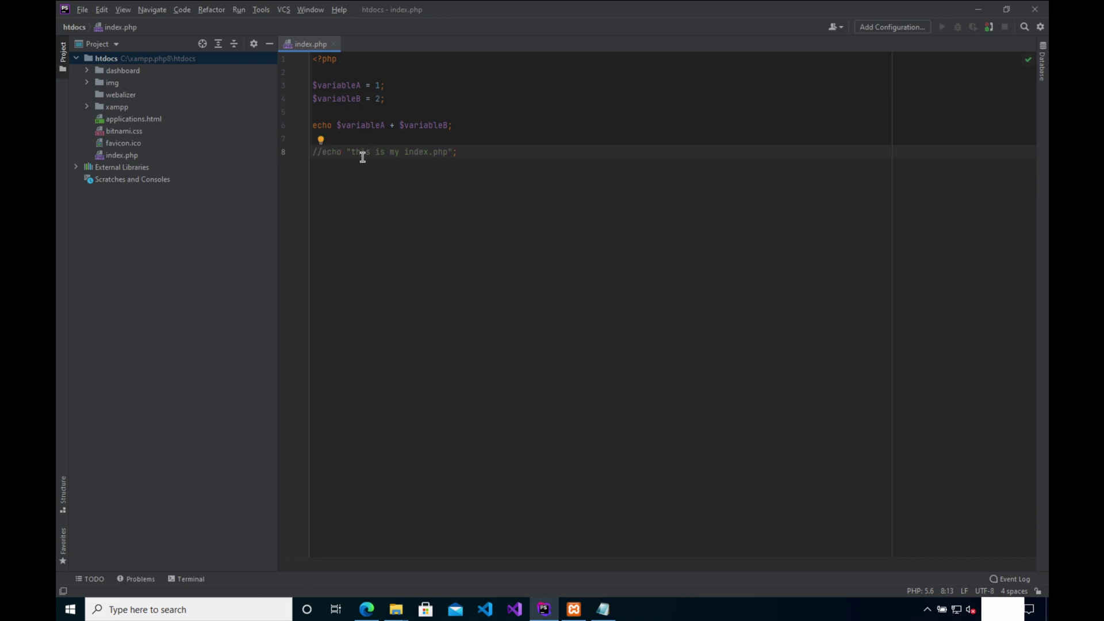
pyautogui.click(362, 154)
pyautogui.moveTo(337, 86)
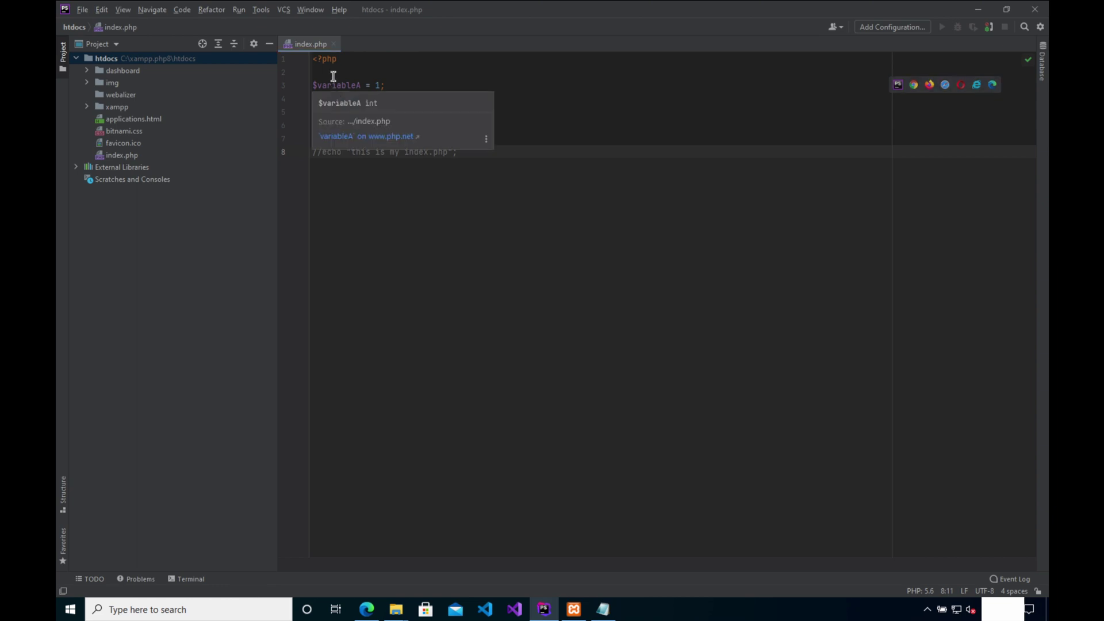
pyautogui.click(330, 72)
pyautogui.click(243, 7)
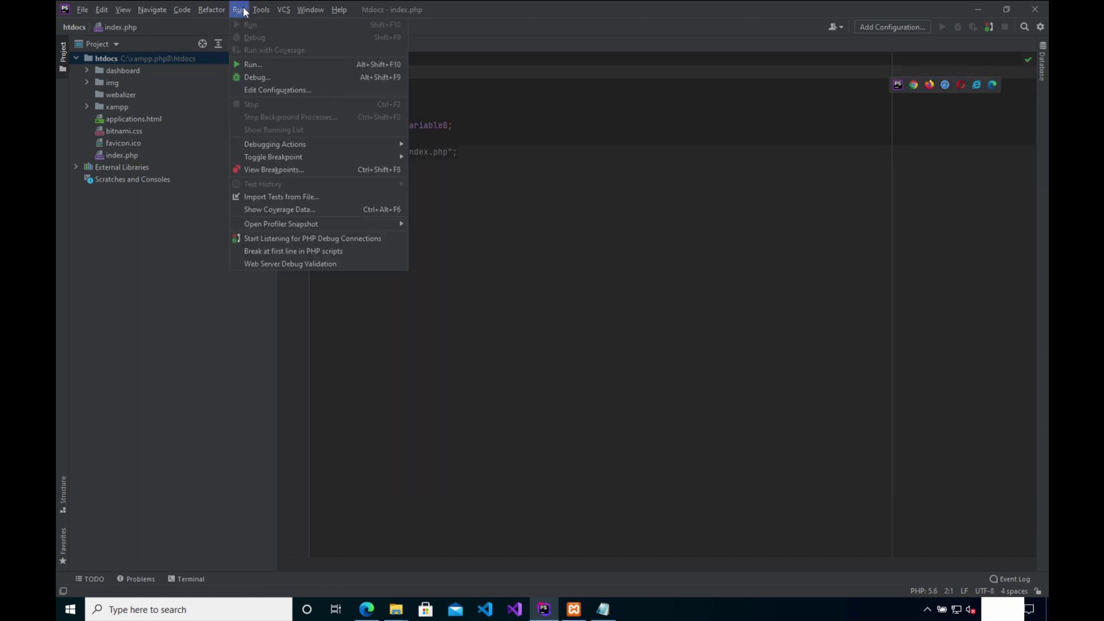
pyautogui.click(263, 67)
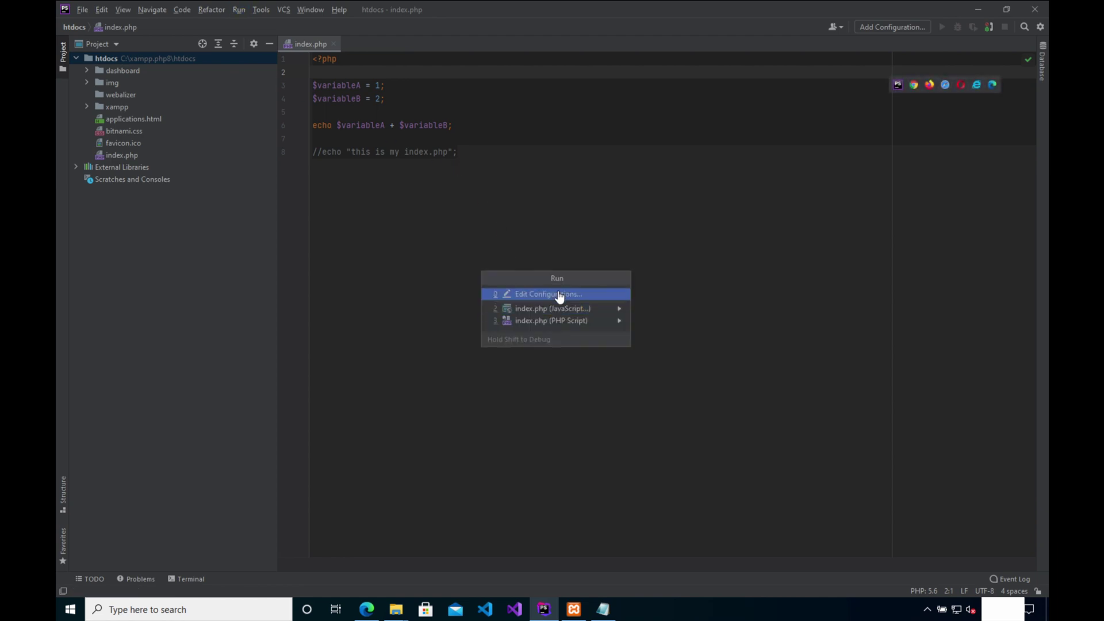
# - Add a PHP Web Page run configuration named 'local' and apply it
pyautogui.click(559, 296)
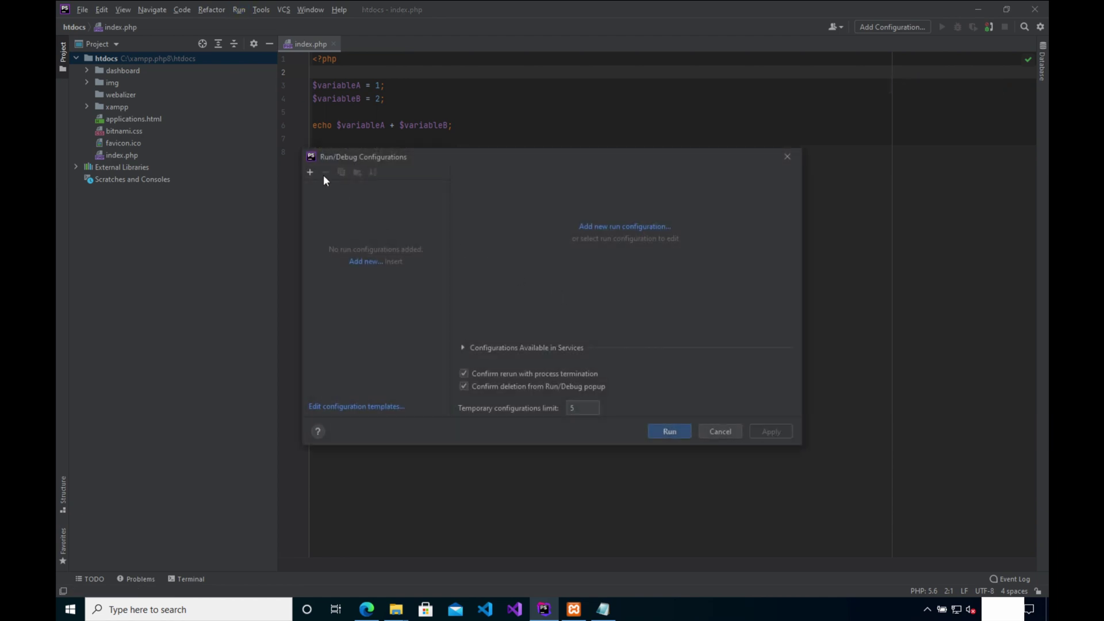
pyautogui.click(311, 172)
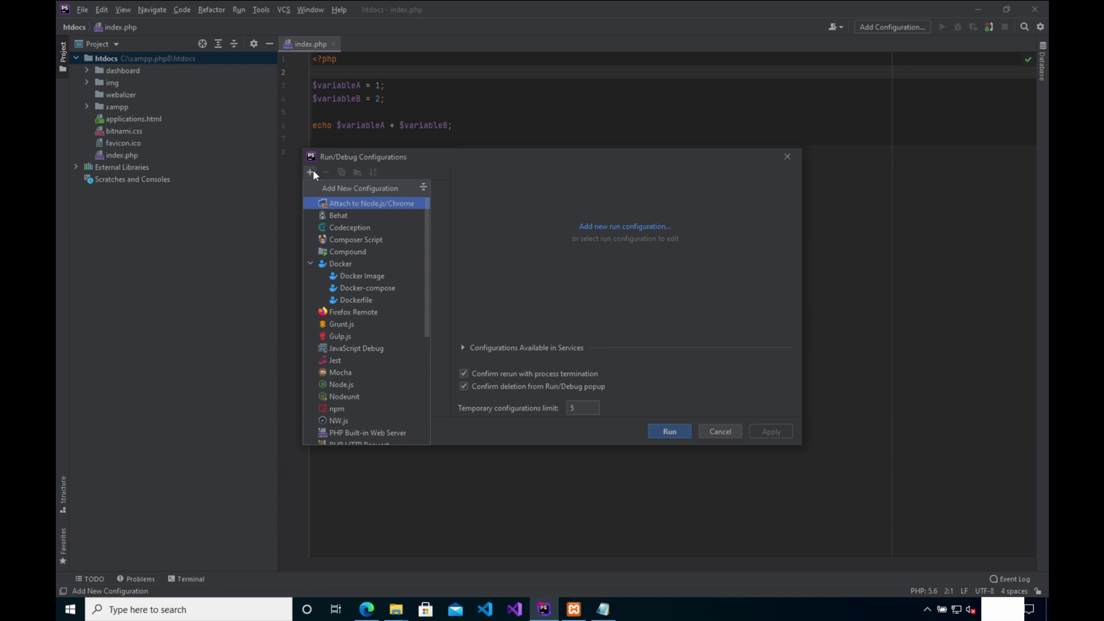
pyautogui.scroll(-3, 357, 250)
pyautogui.scroll(-3, 357, 259)
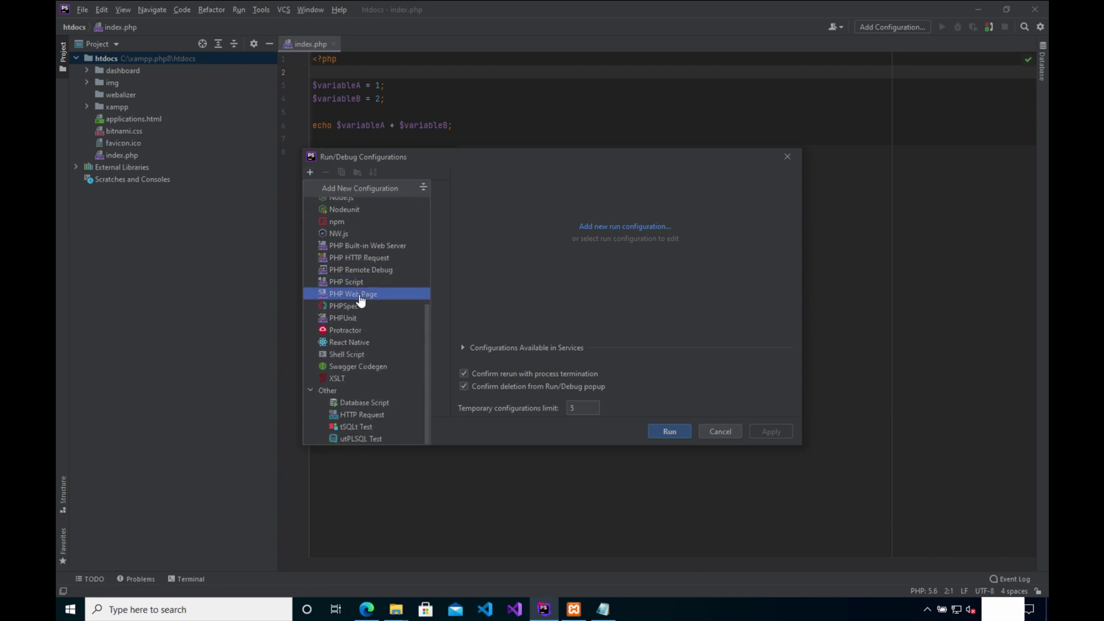
pyautogui.click(361, 296)
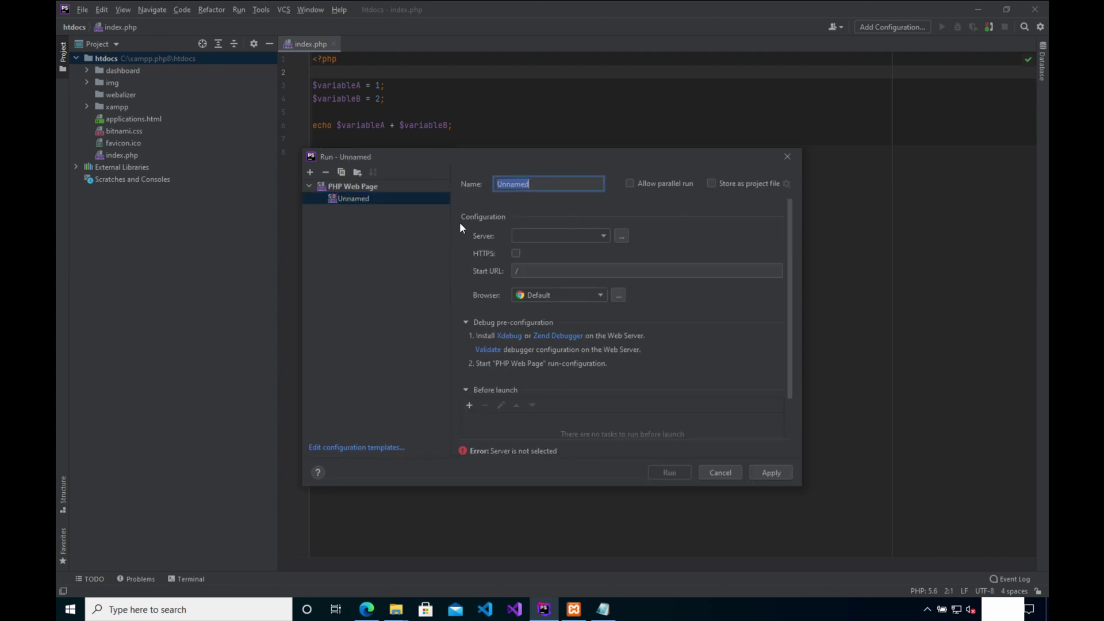
pyautogui.write('loc')
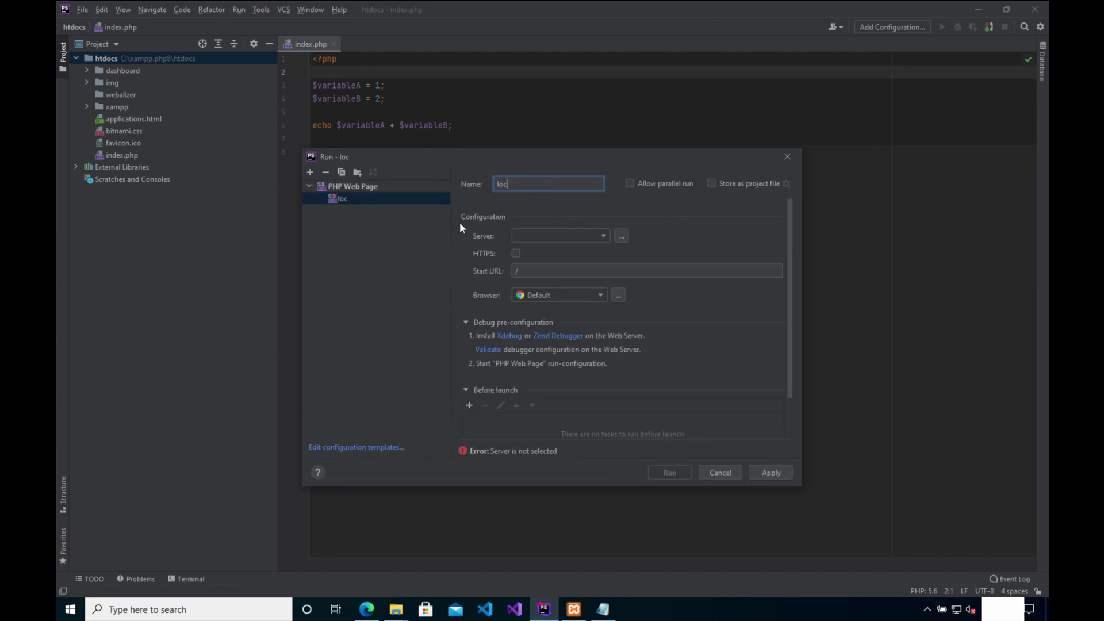
pyautogui.write('lal')
pyautogui.click(771, 474)
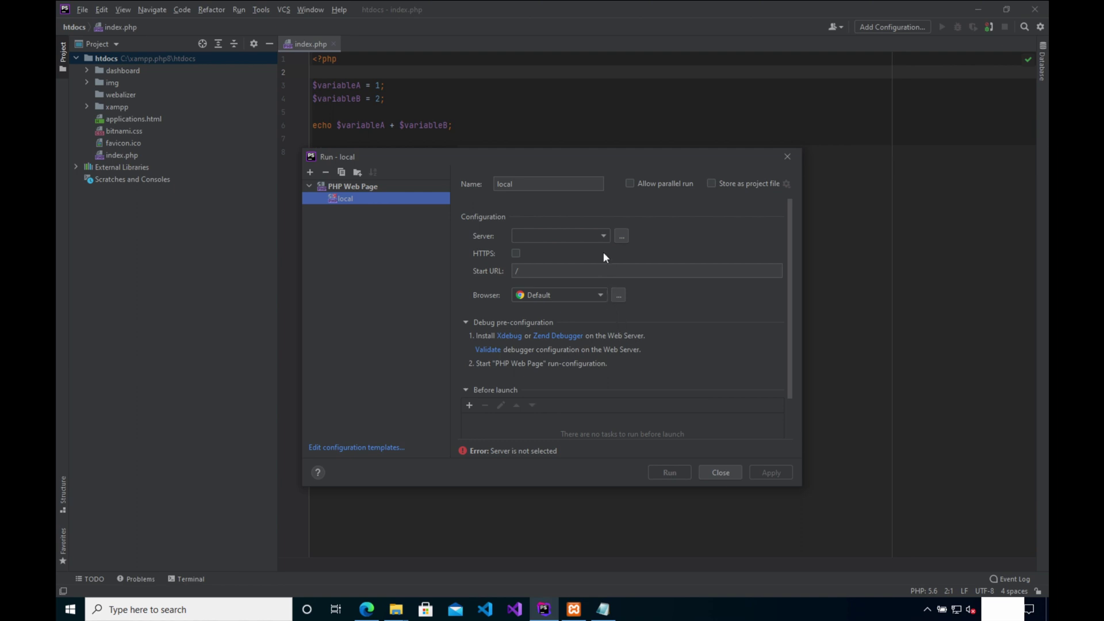
# - Add a server named xampp.php8 on localhost port 80 using Xdebug, and apply it
pyautogui.click(622, 237)
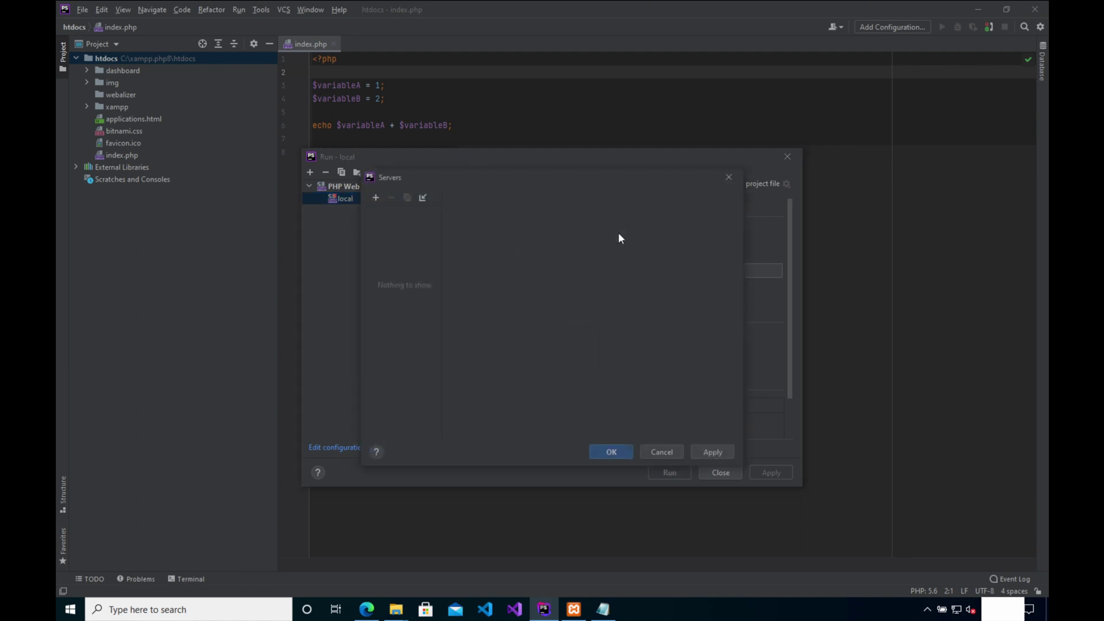
pyautogui.click(374, 197)
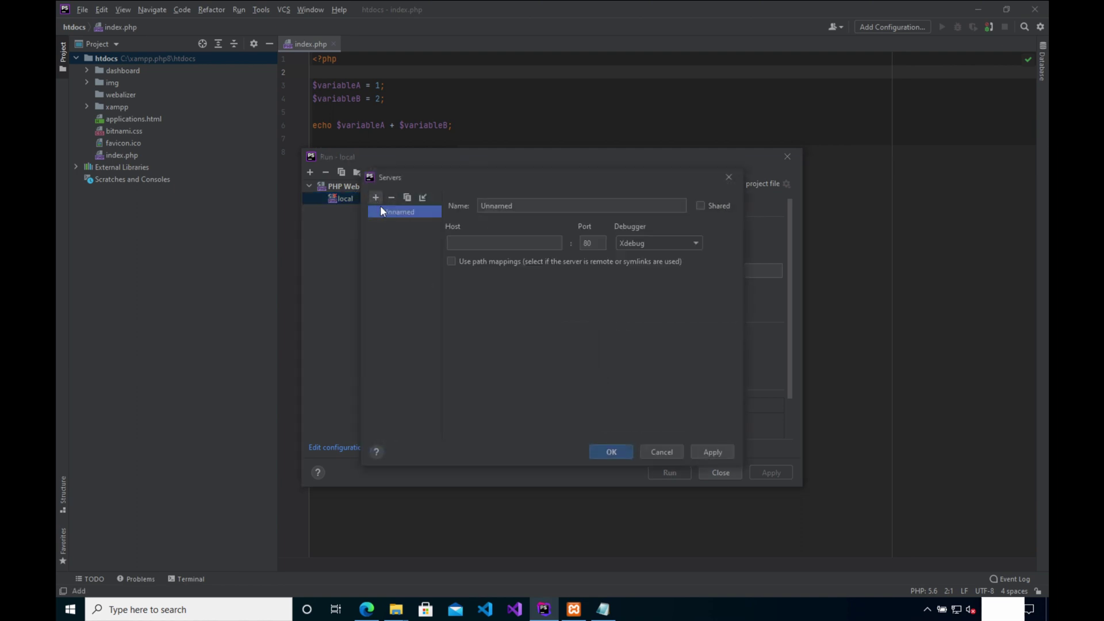
pyautogui.doubleClick(504, 205)
pyautogui.write('x')
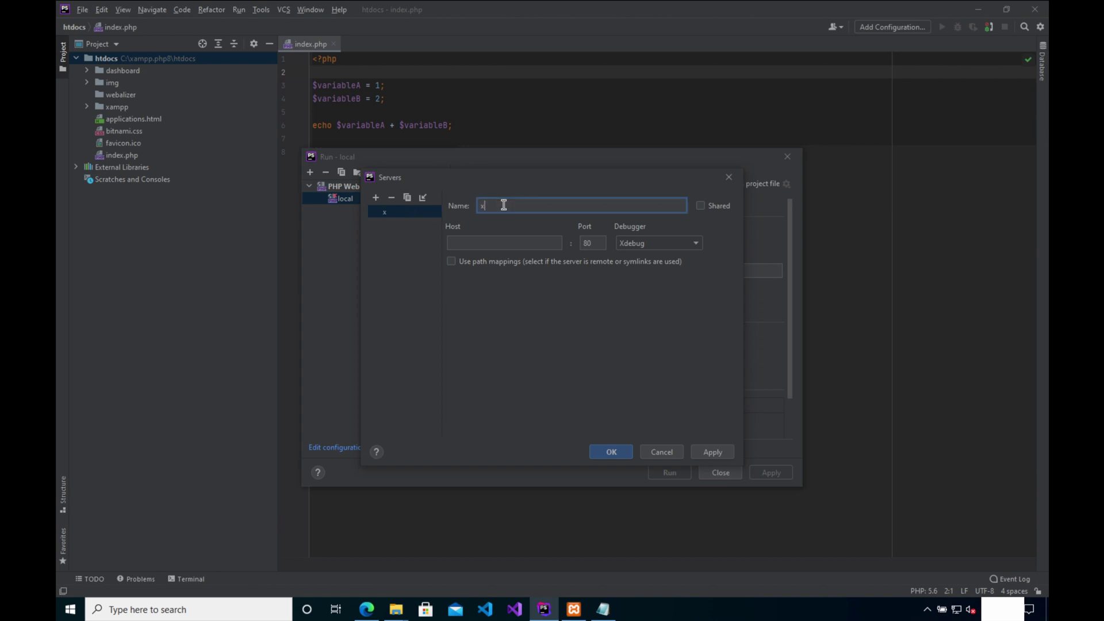
pyautogui.write('amp')
pyautogui.write('p.php8')
pyautogui.click(509, 243)
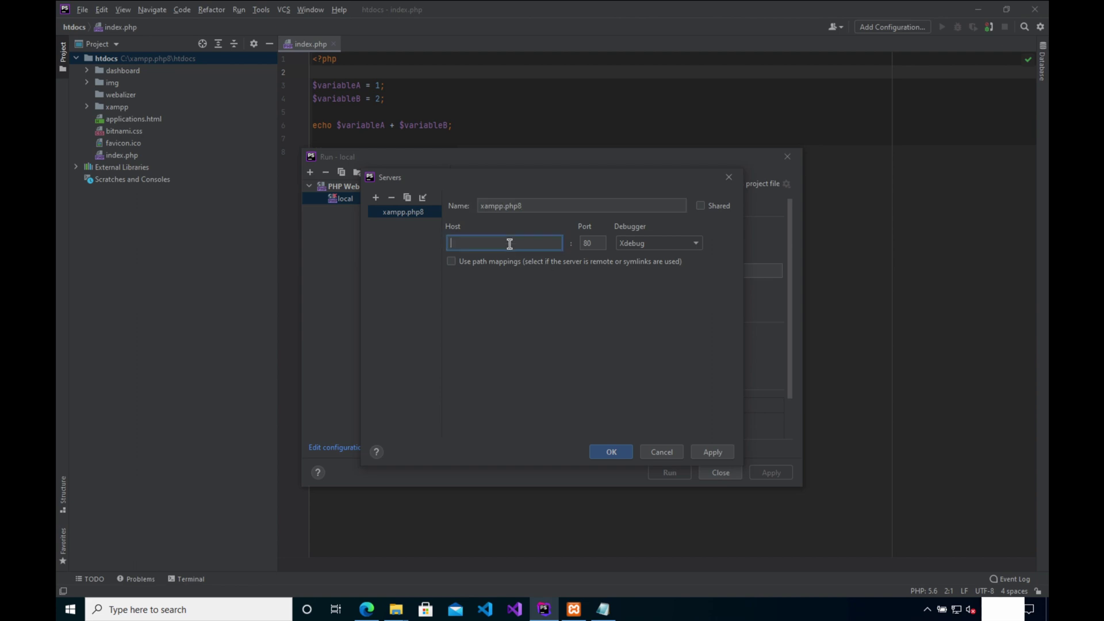
pyautogui.write('localhoost')
pyautogui.press('BackSpace')
pyautogui.press('BackSpace')
pyautogui.press('BackSpace')
pyautogui.write('st')
pyautogui.click(709, 451)
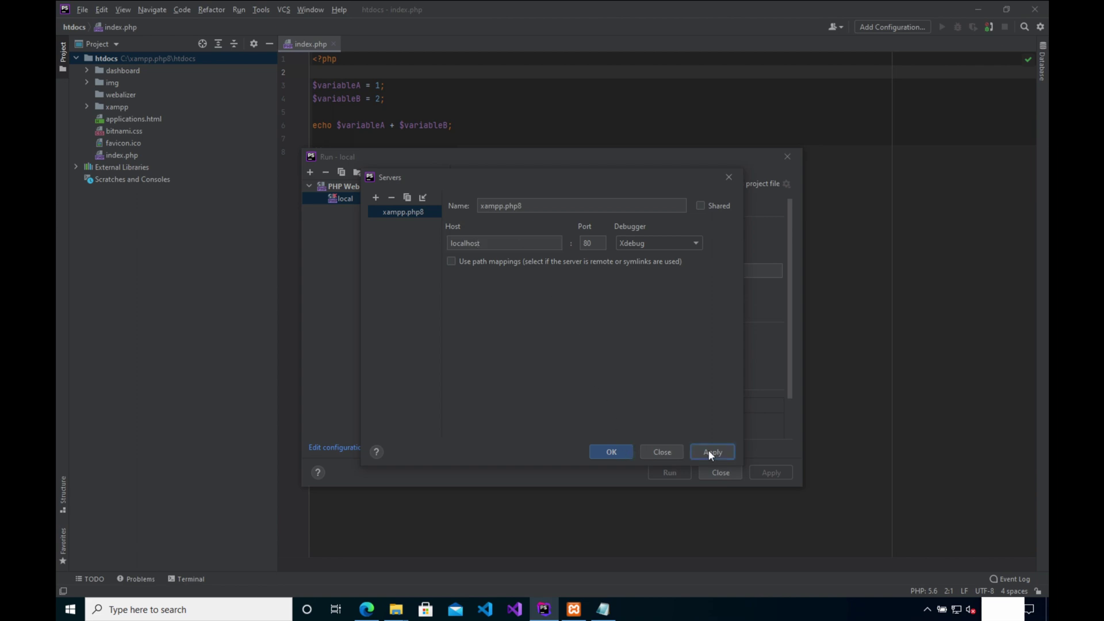
# - Apply the 'local' configuration with server xampp.php8 and run it, showing 3 in the browser
pyautogui.click(617, 447)
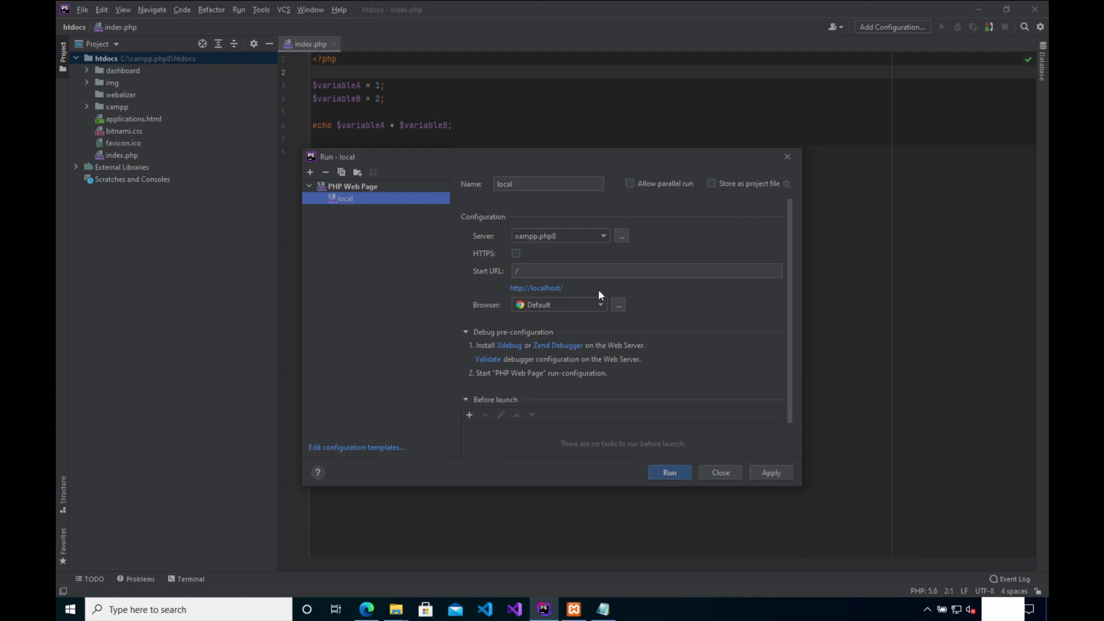
pyautogui.click(762, 472)
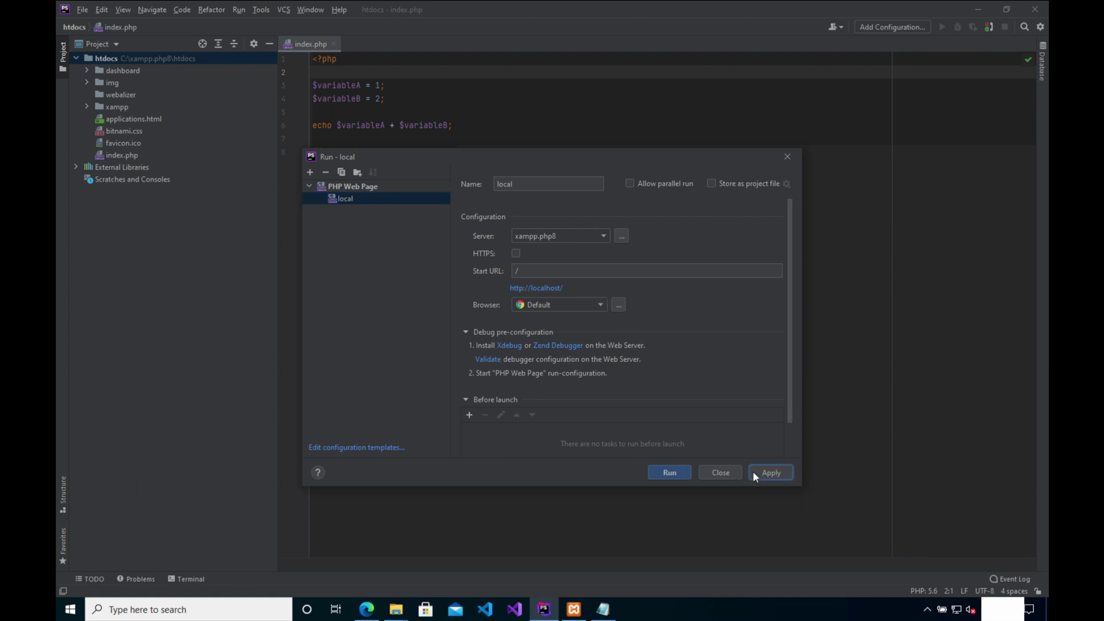
pyautogui.click(665, 472)
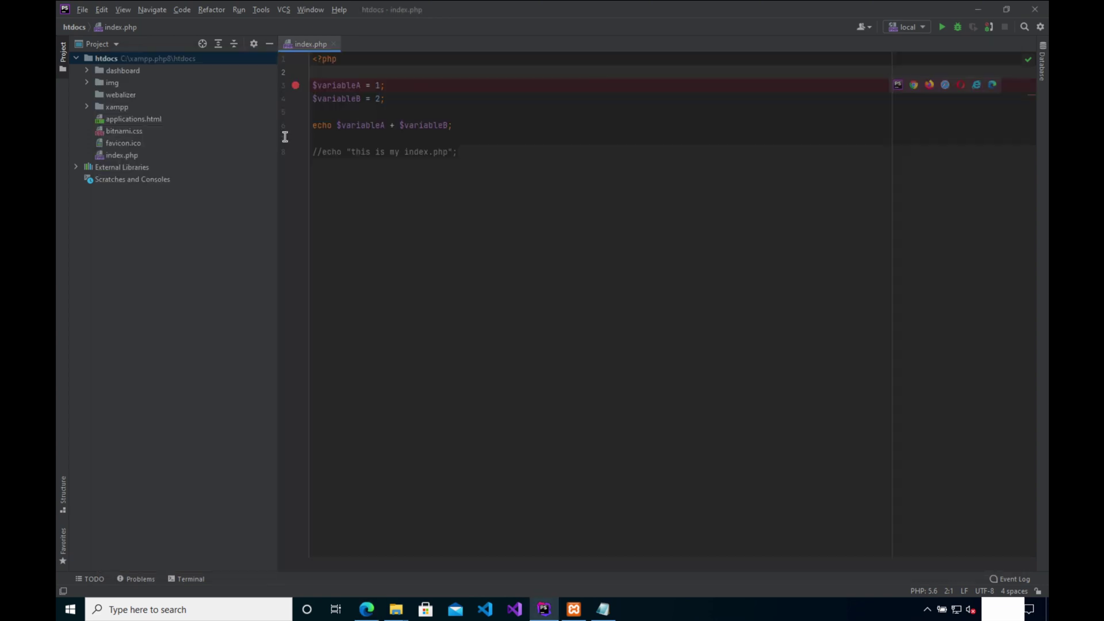
# - Set the project PHP language level to 8.0 and bring up the CLI Interpreters list
pyautogui.click(86, 95)
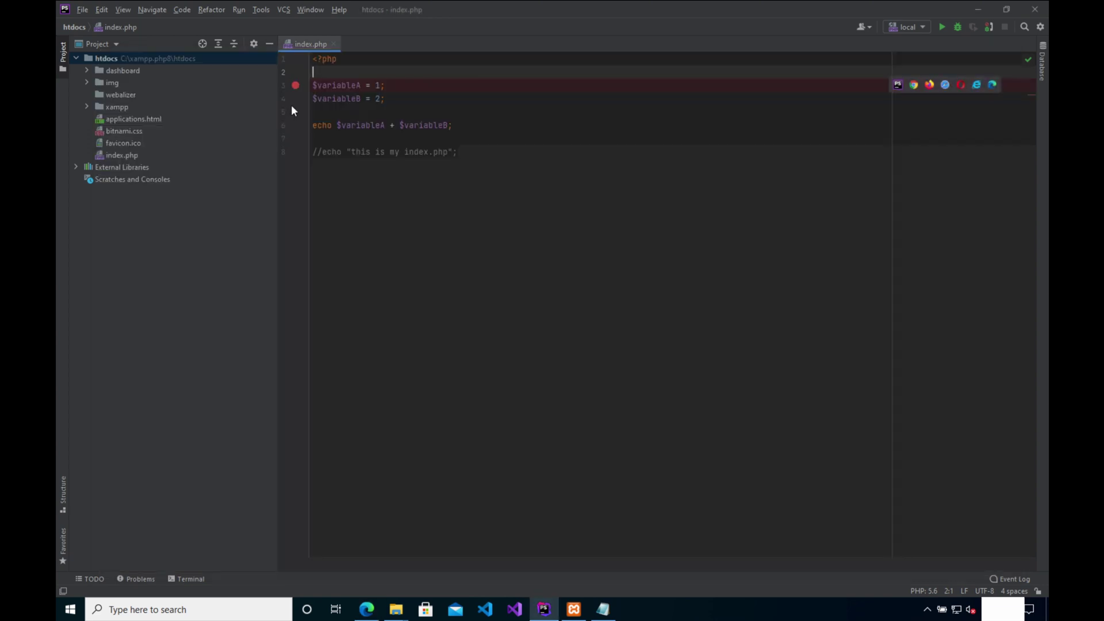
pyautogui.click(82, 9)
pyautogui.click(104, 139)
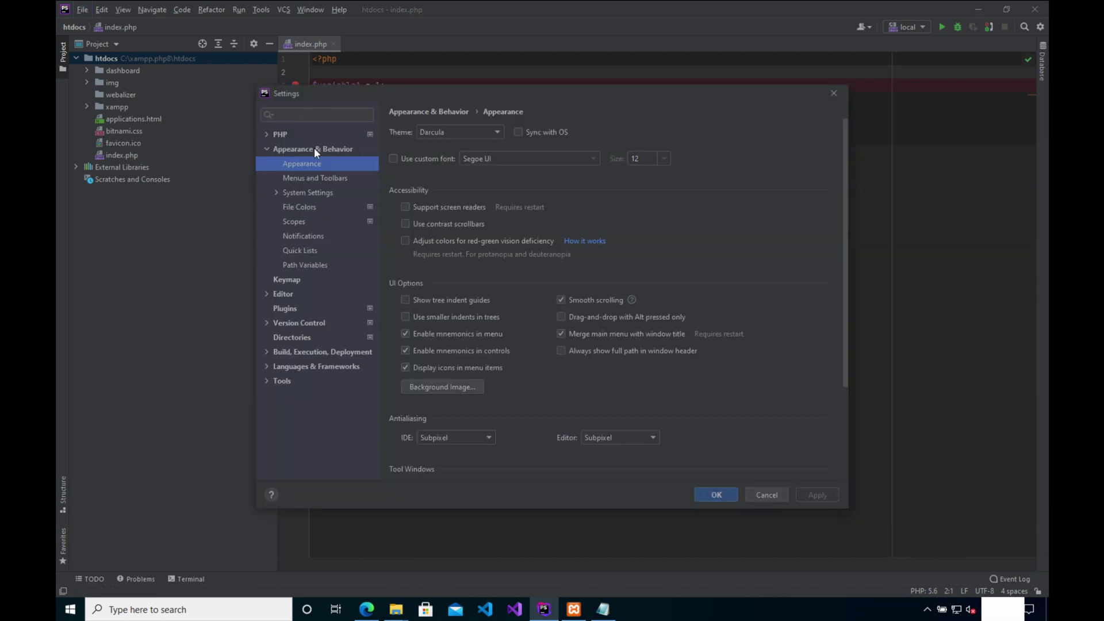
pyautogui.click(280, 134)
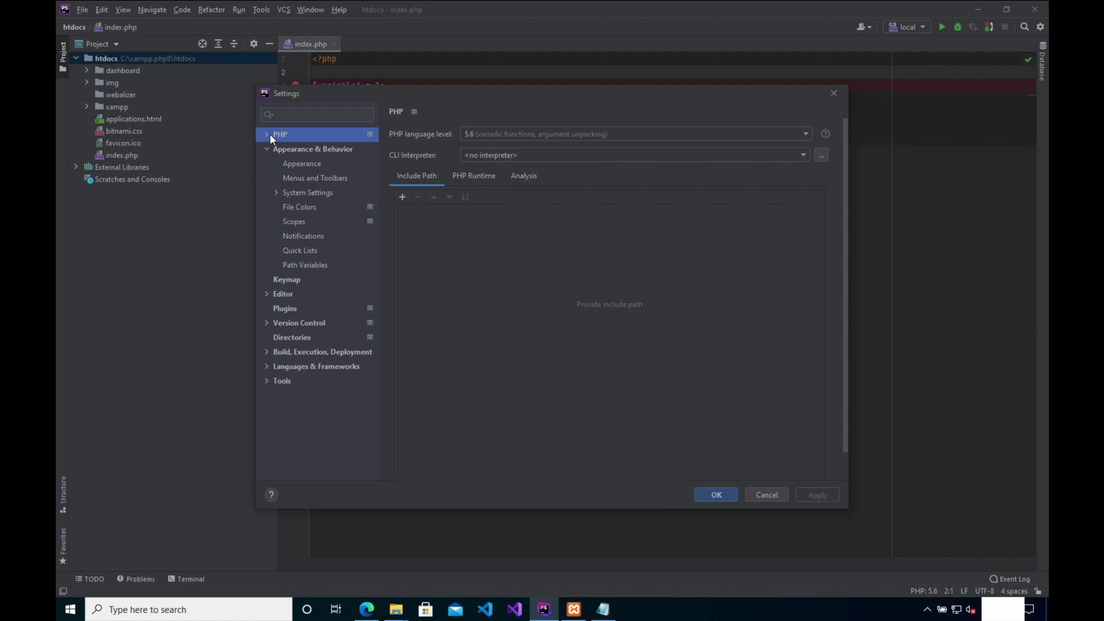
pyautogui.click(510, 134)
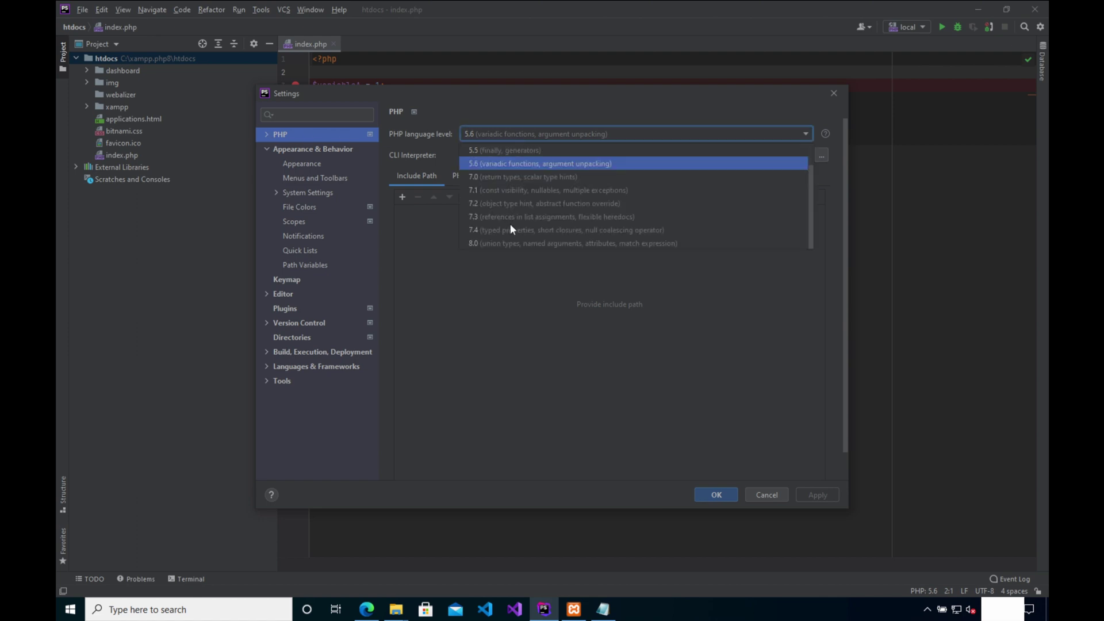
pyautogui.click(503, 243)
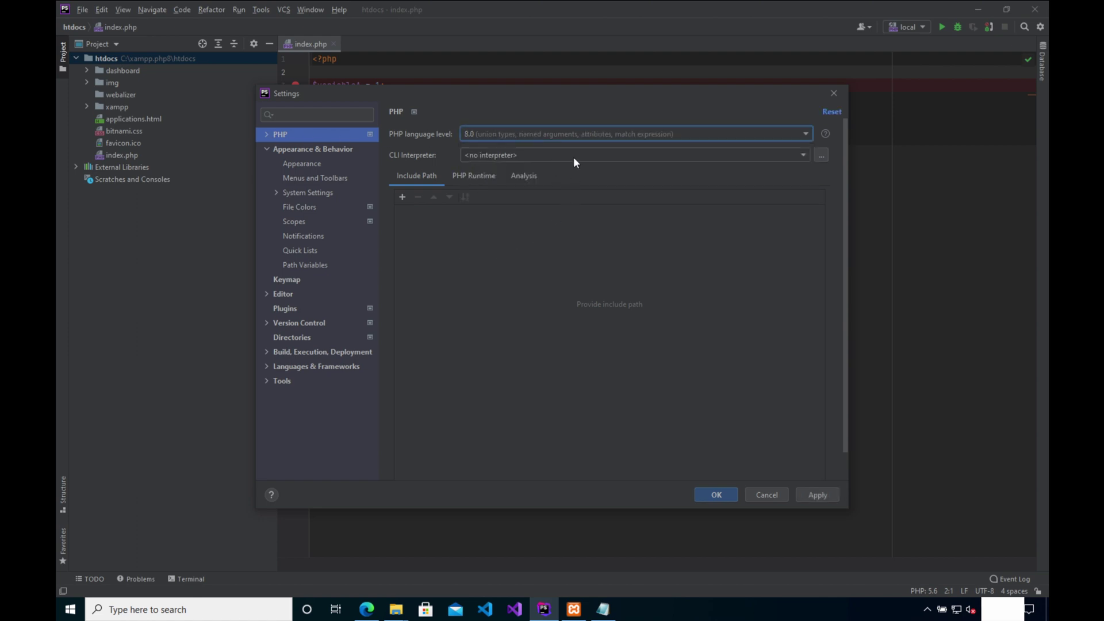
pyautogui.click(820, 156)
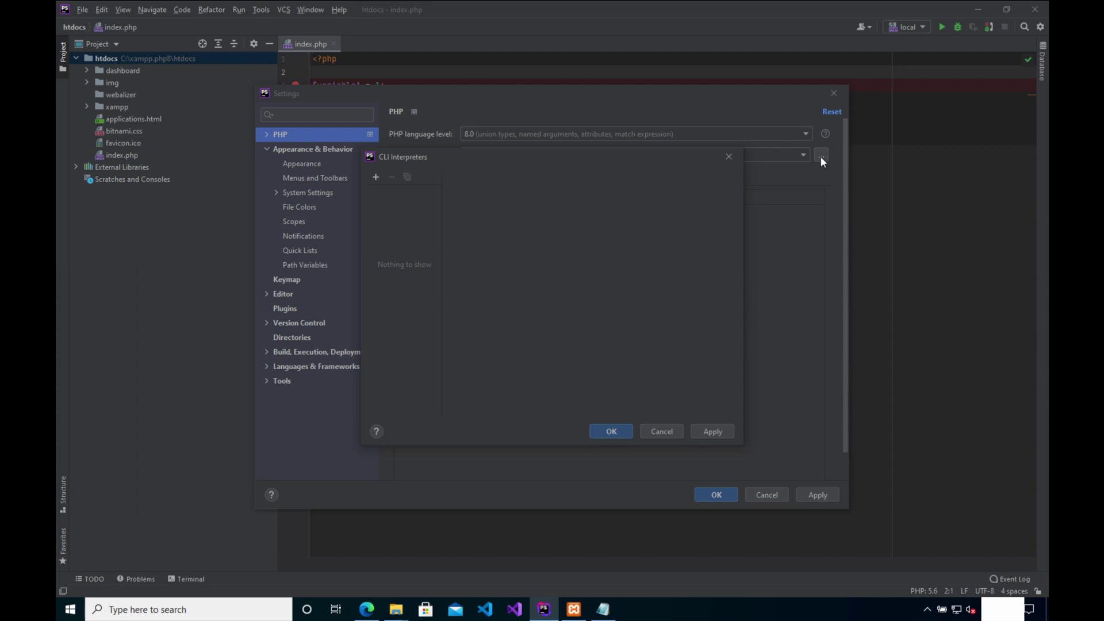
# - Add a local-path CLI interpreter named PHP and start browsing for its executable
pyautogui.click(377, 178)
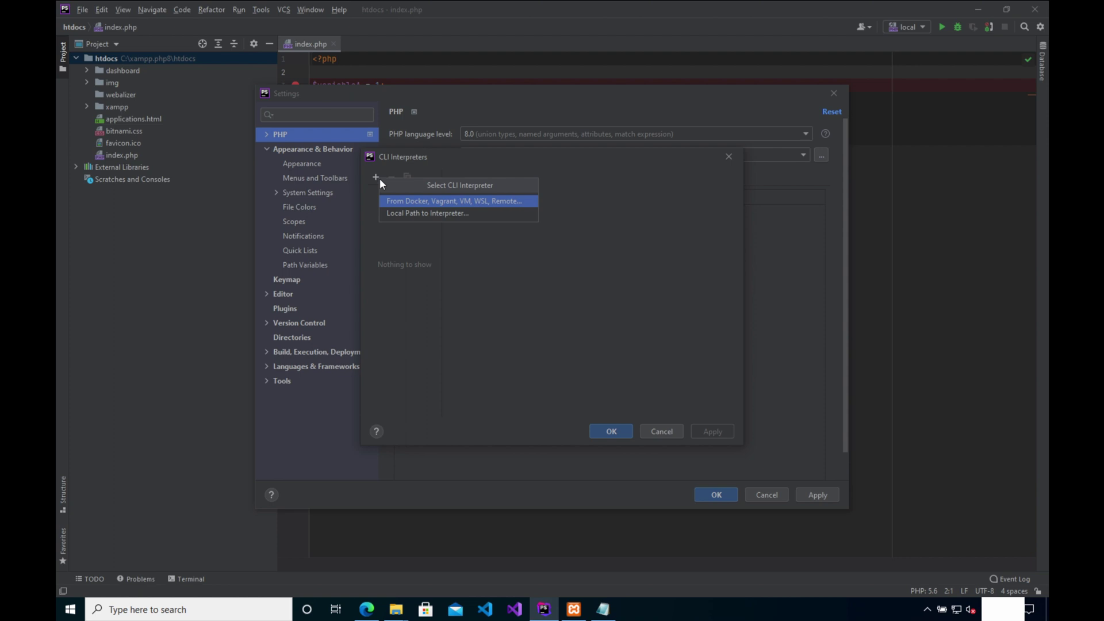
pyautogui.click(410, 214)
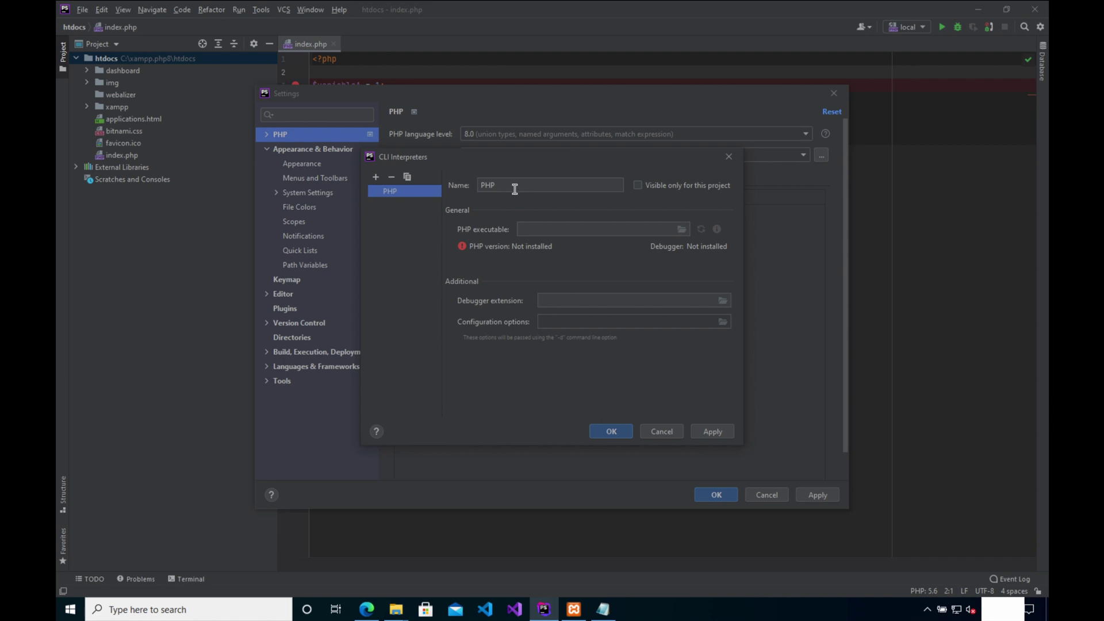
pyautogui.click(651, 228)
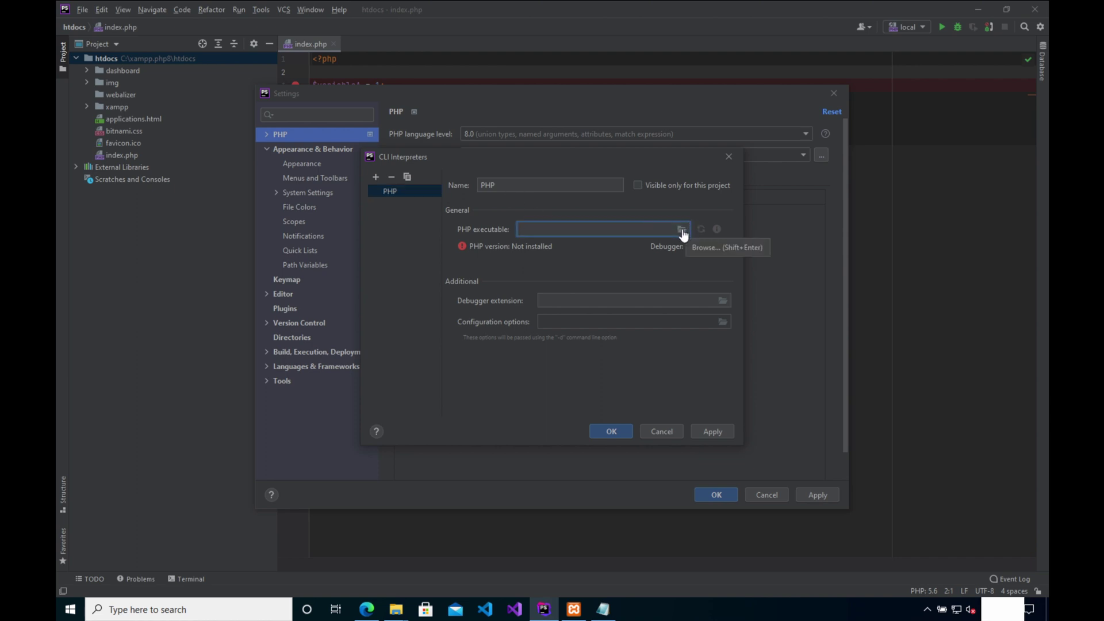
pyautogui.click(681, 231)
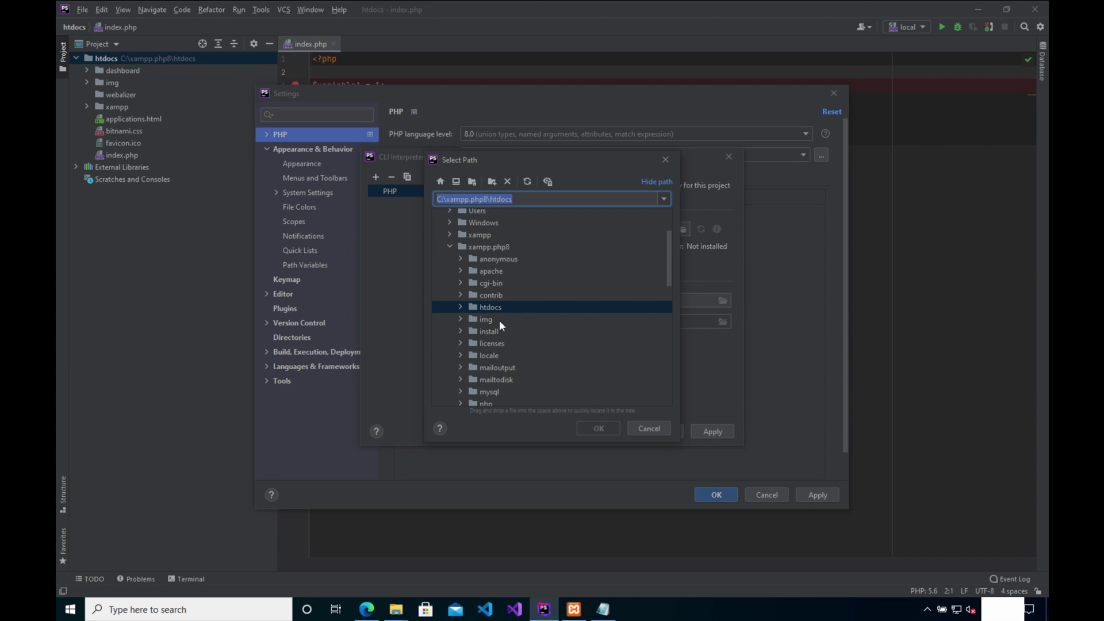
pyautogui.scroll(-2, 500, 323)
pyautogui.scroll(-1, 499, 321)
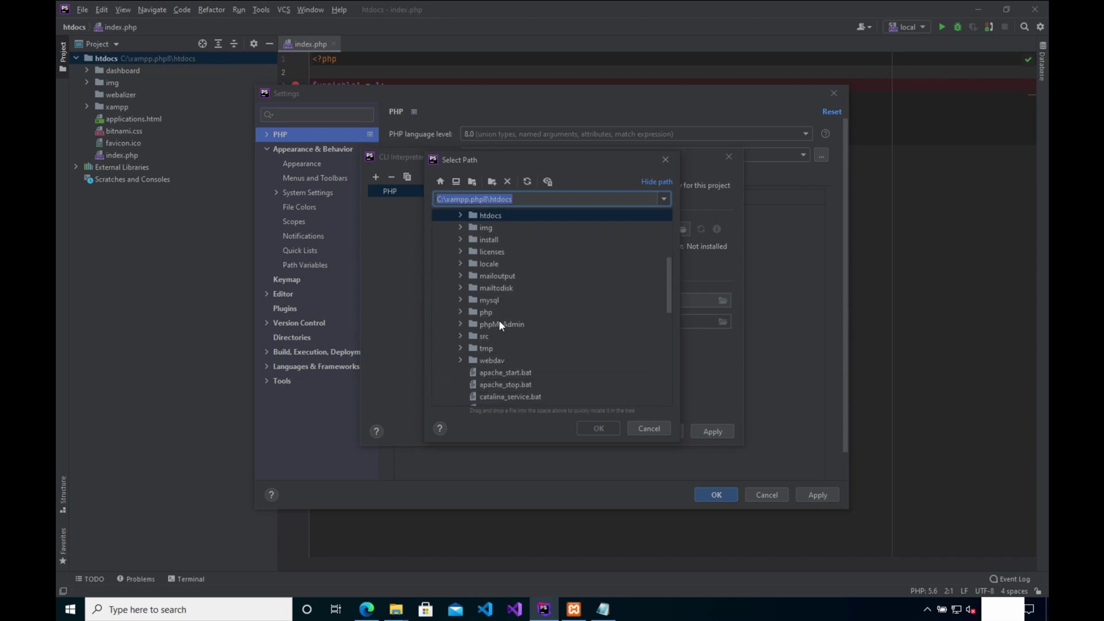
# - Choose C:\xampp.php8\php\php.exe as the interpreter executable
pyautogui.click(460, 298)
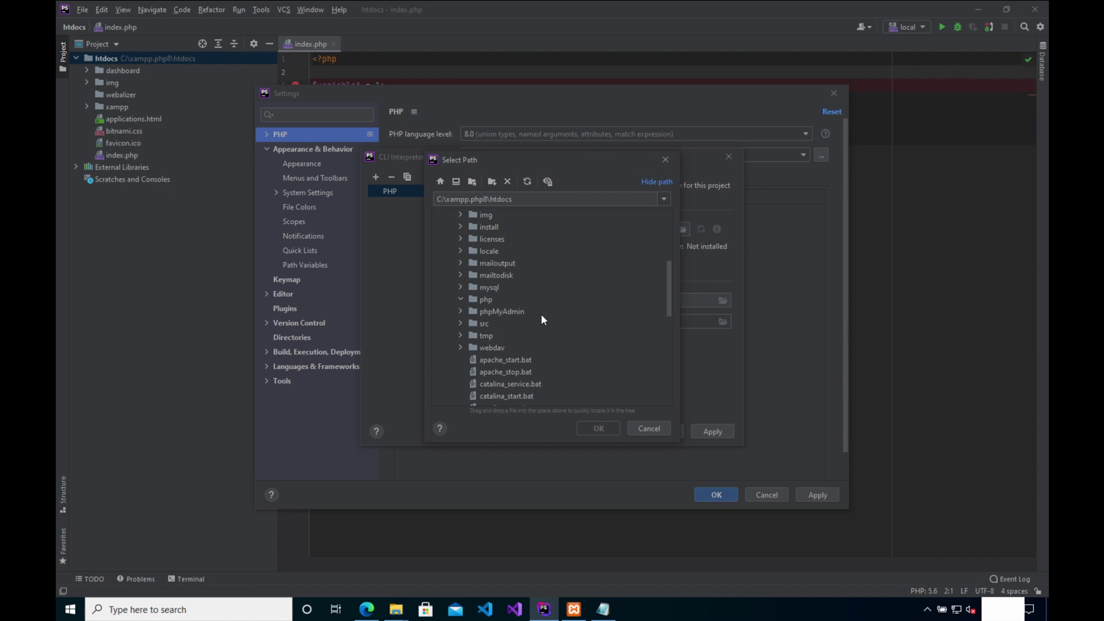
pyautogui.scroll(-1, 541, 319)
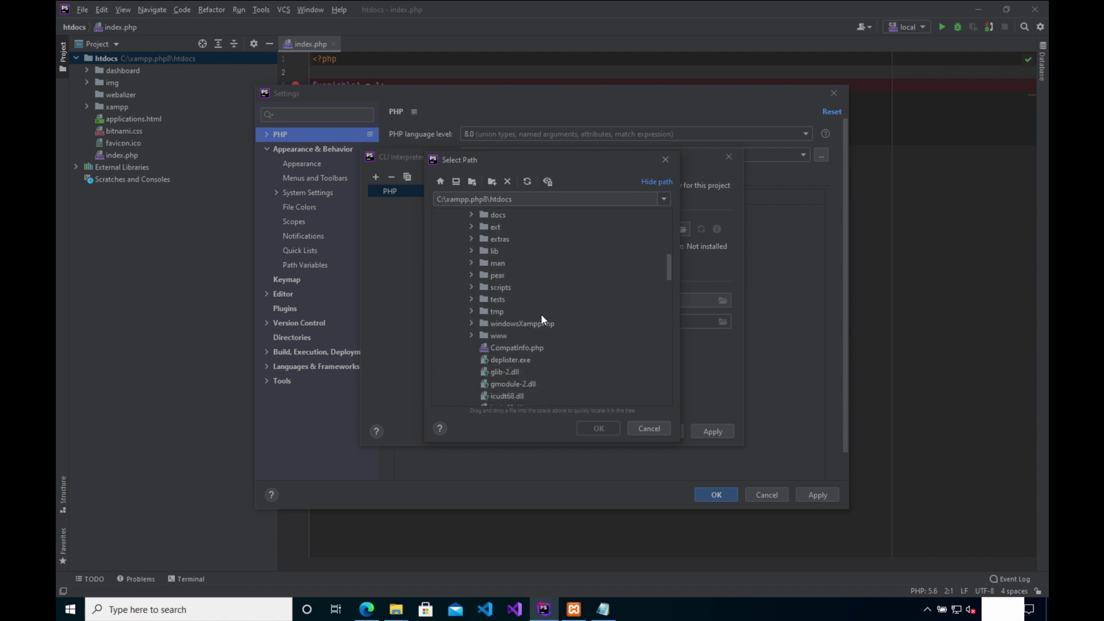
pyautogui.scroll(-2, 540, 319)
pyautogui.scroll(-2, 542, 319)
pyautogui.scroll(-1, 542, 320)
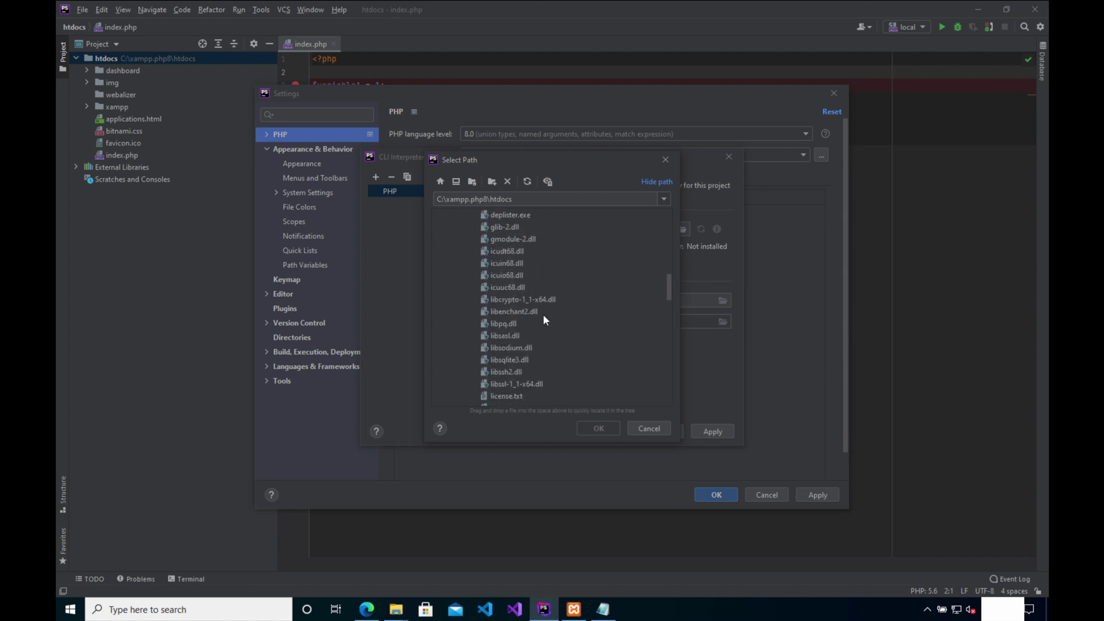
pyautogui.scroll(-1, 542, 320)
pyautogui.scroll(-1, 542, 319)
pyautogui.scroll(-1, 543, 320)
pyautogui.scroll(-1, 543, 319)
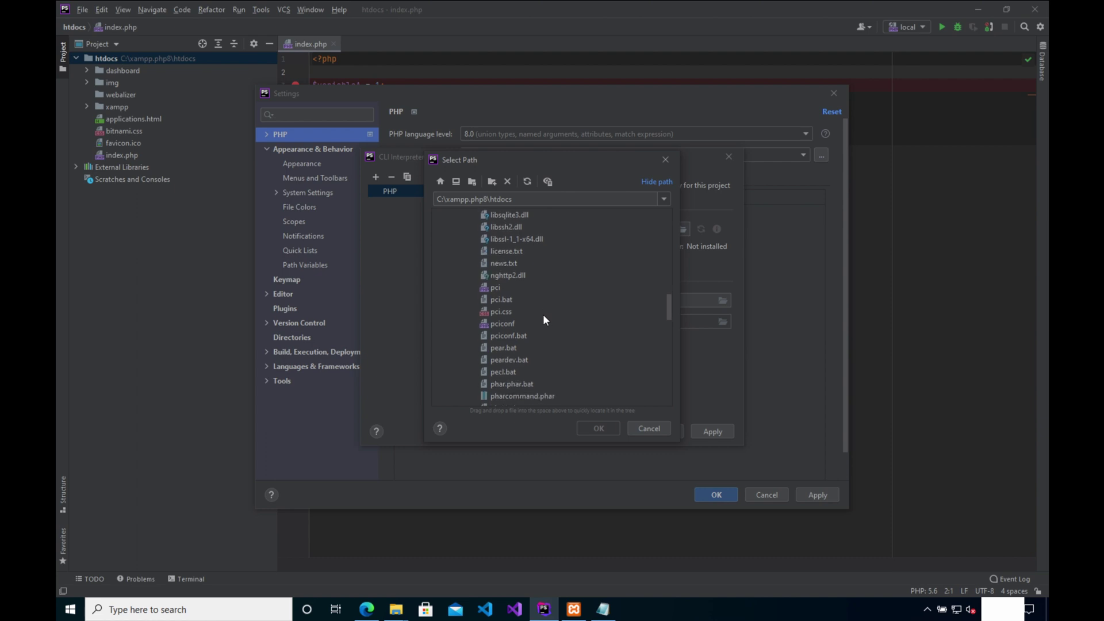
pyautogui.scroll(-2, 543, 319)
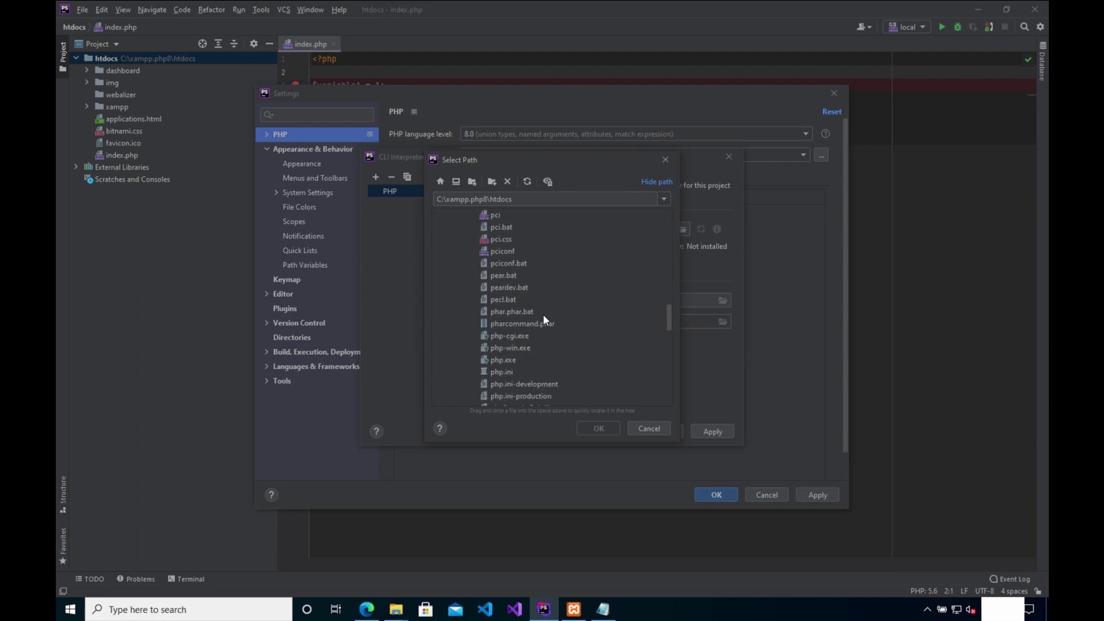
pyautogui.click(511, 359)
pyautogui.click(607, 429)
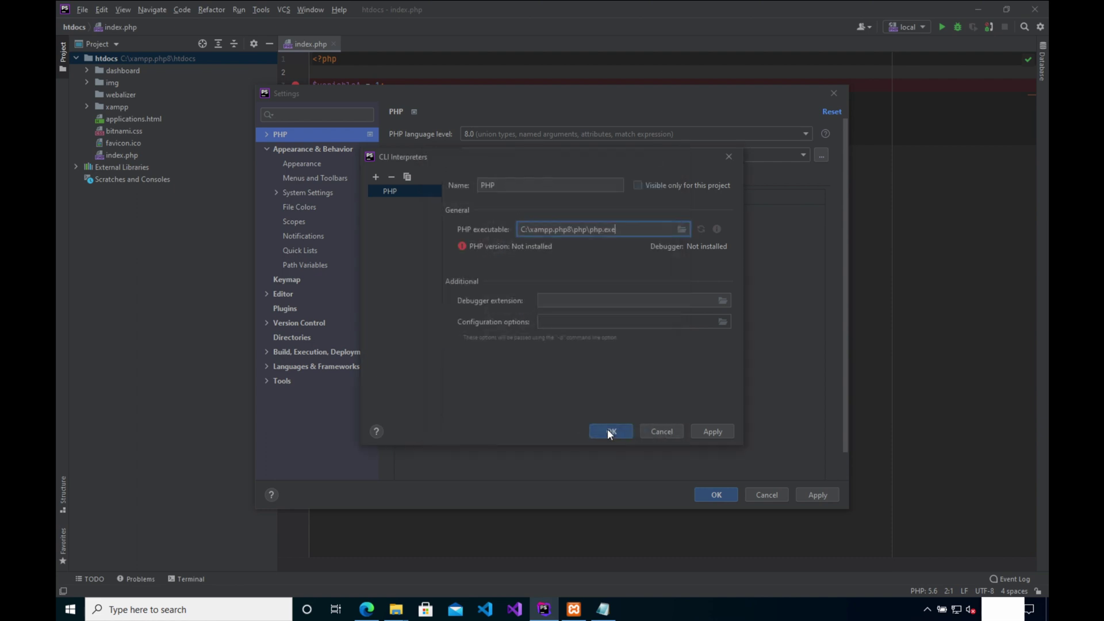
# - Apply the PHP 8.0.6 interpreter and save the PHP 8.0 project settings
pyautogui.click(707, 433)
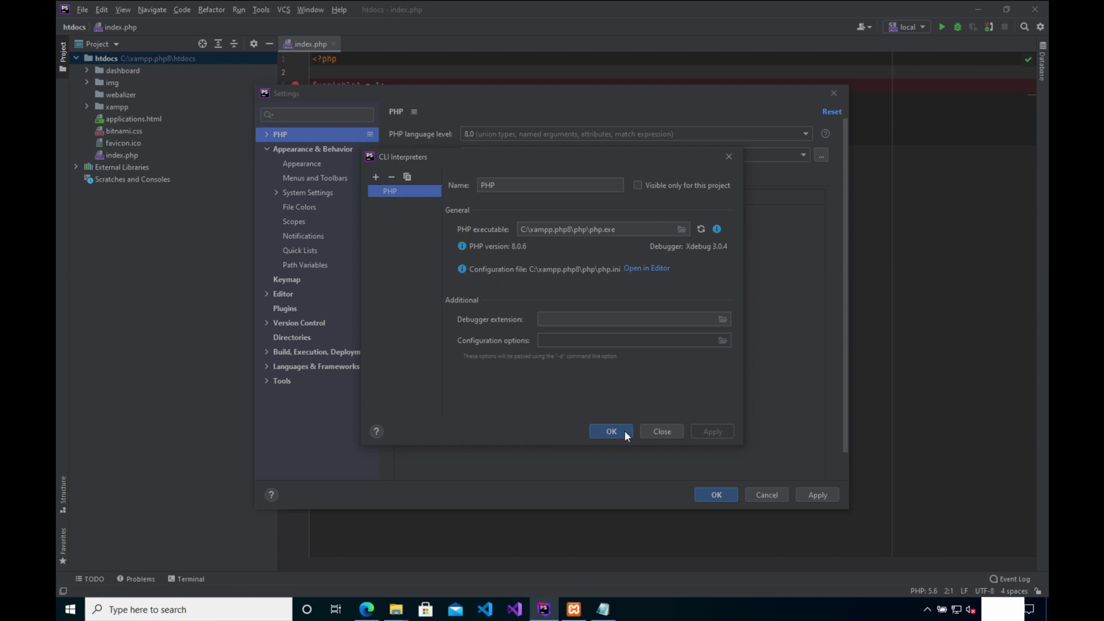
pyautogui.click(595, 428)
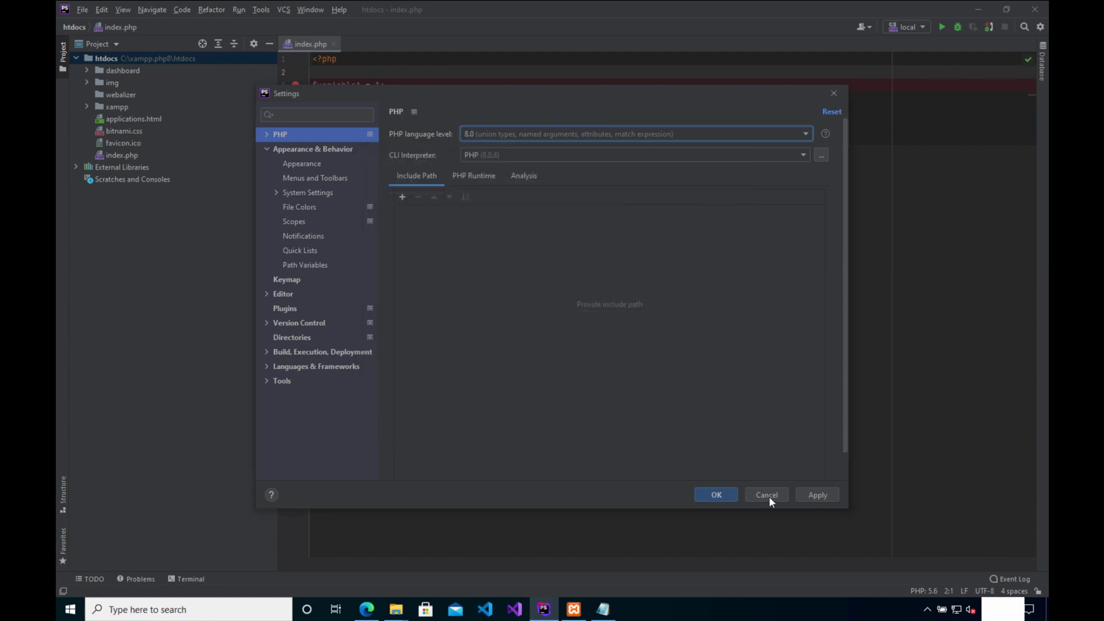
pyautogui.click(816, 495)
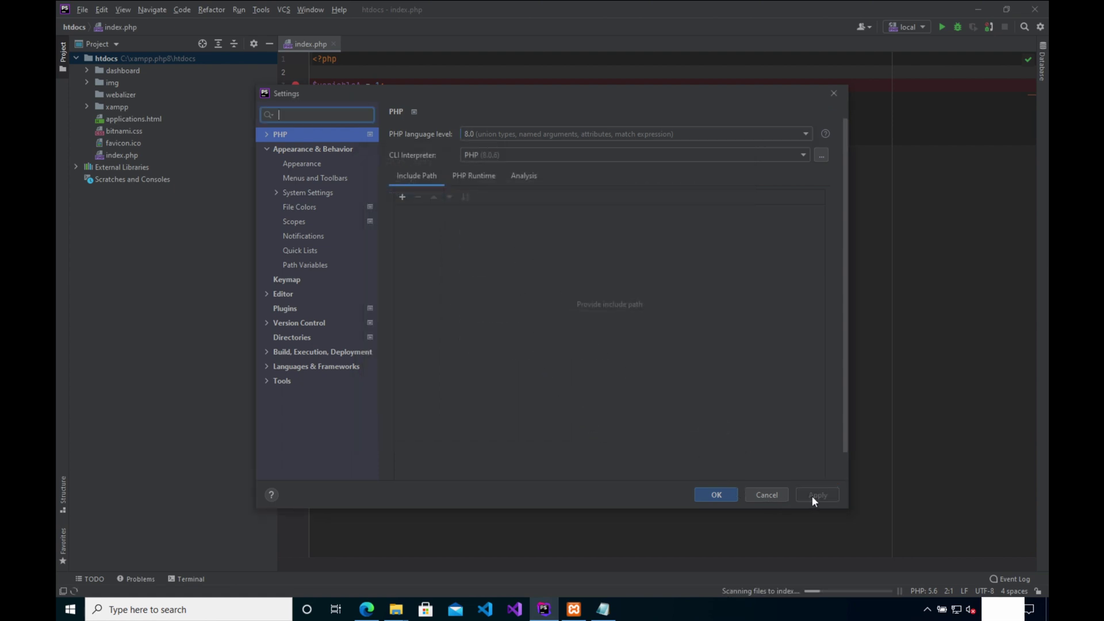
pyautogui.click(720, 491)
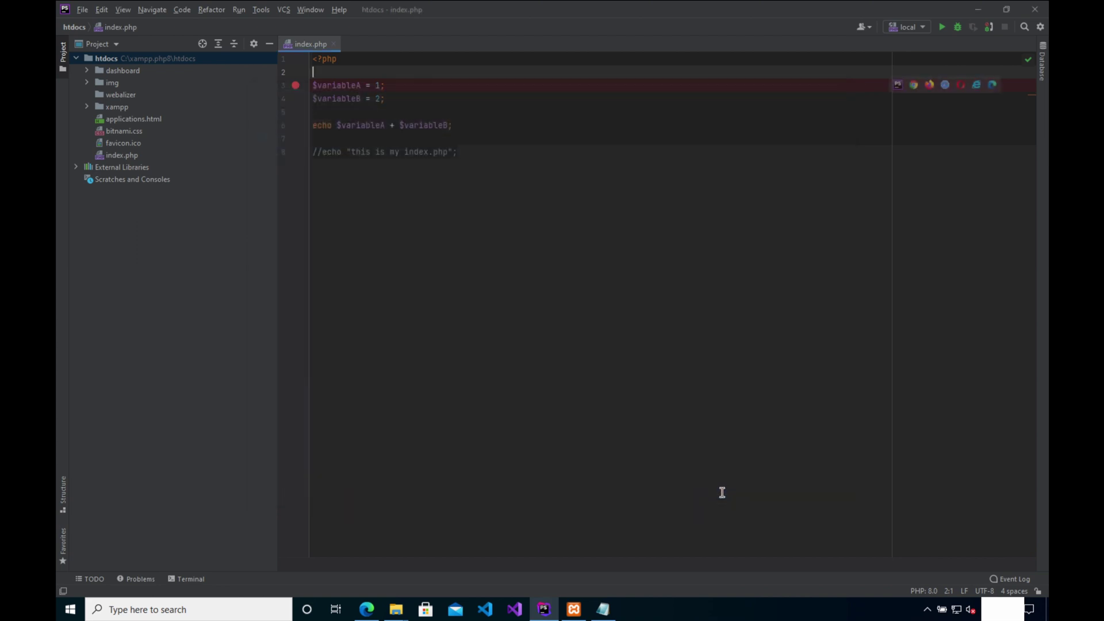
# - Start debugging the local configuration, pausing at line 3
pyautogui.click(240, 11)
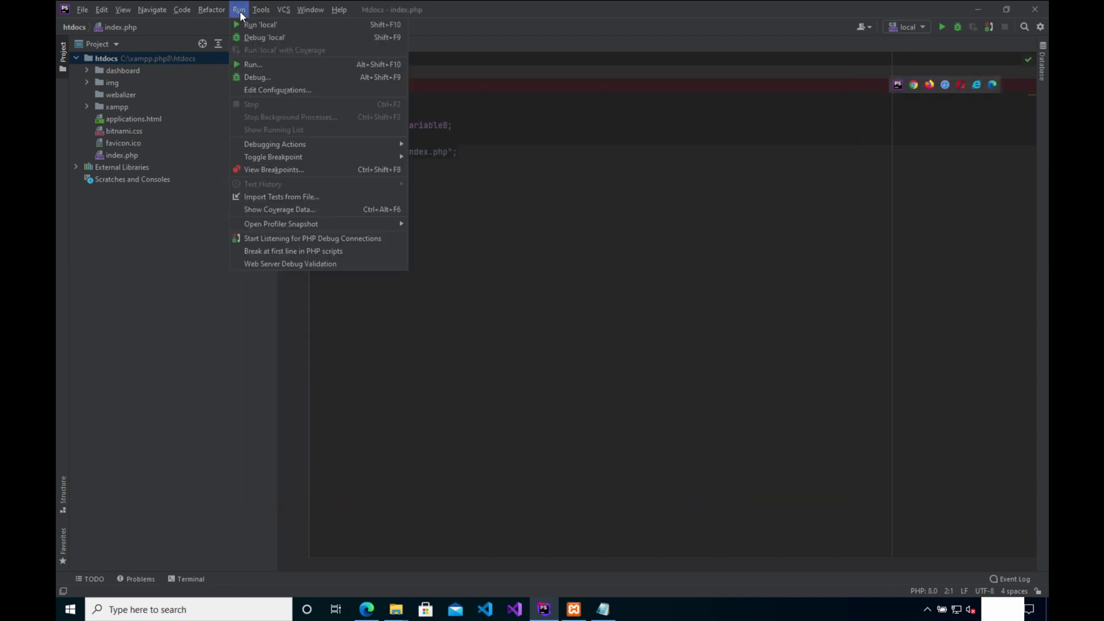
pyautogui.click(260, 37)
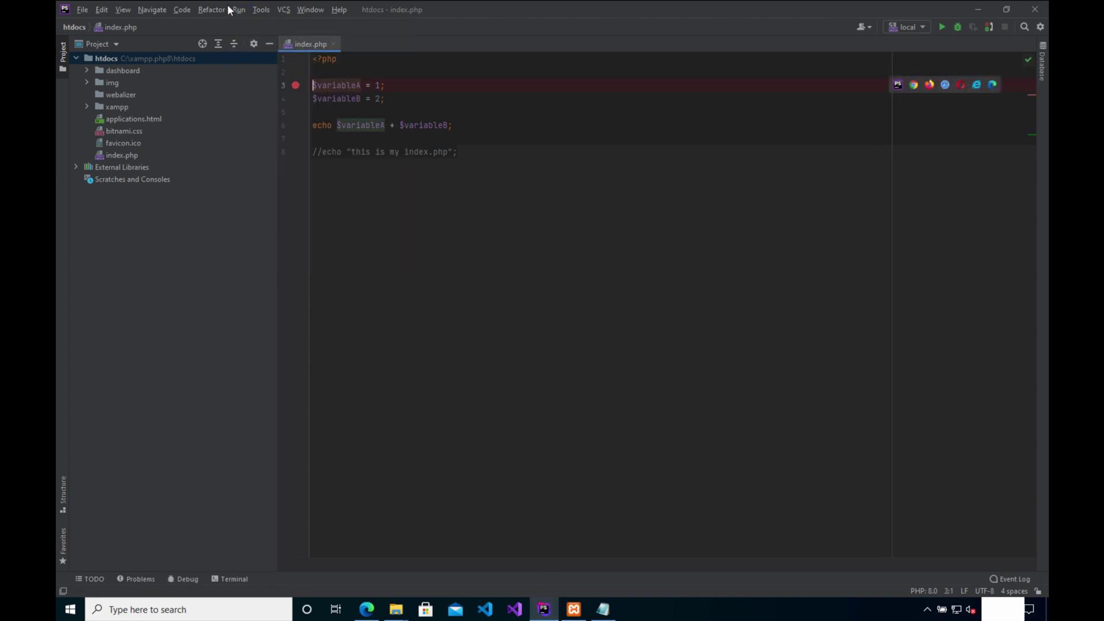
pyautogui.click(236, 9)
pyautogui.click(261, 35)
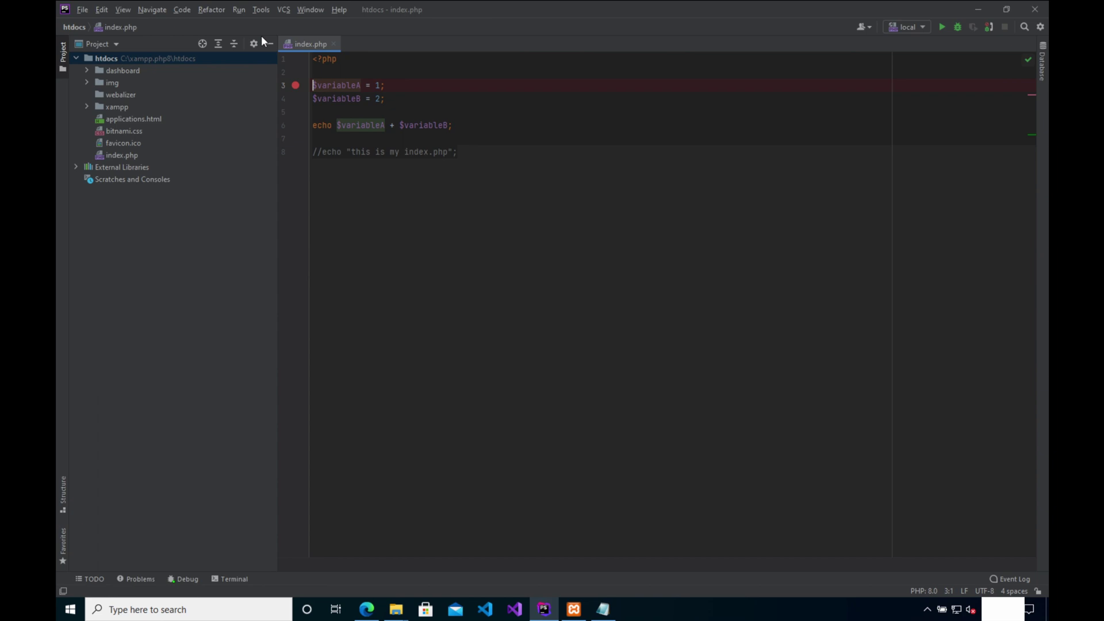
pyautogui.click(542, 609)
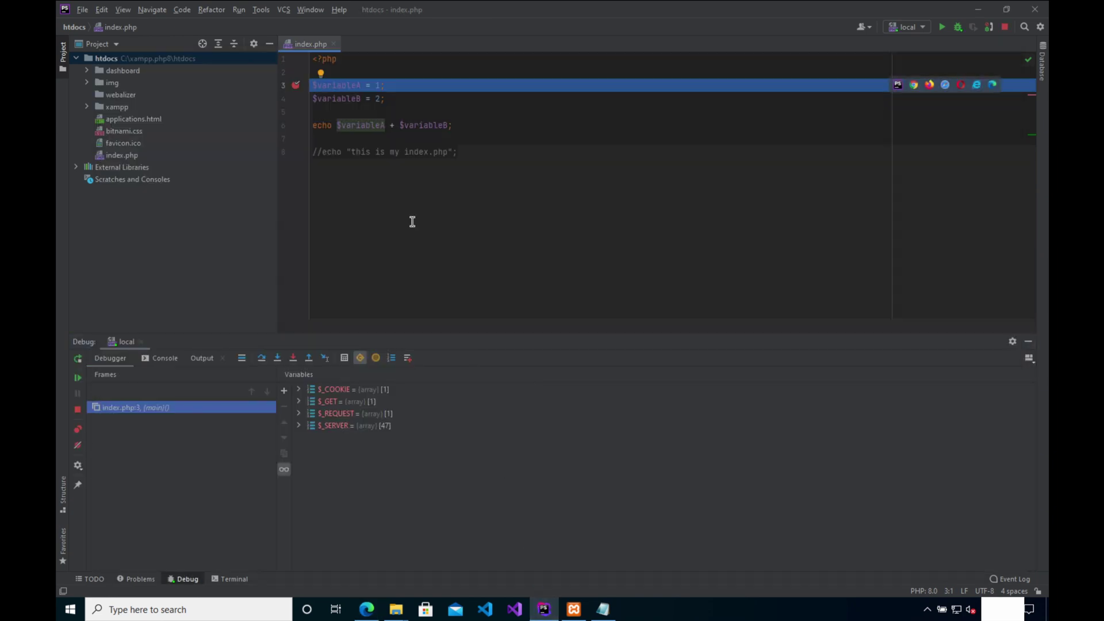
# - Step over the remaining lines, confirm output 3, and stop the debug session
pyautogui.click(260, 357)
pyautogui.click(260, 356)
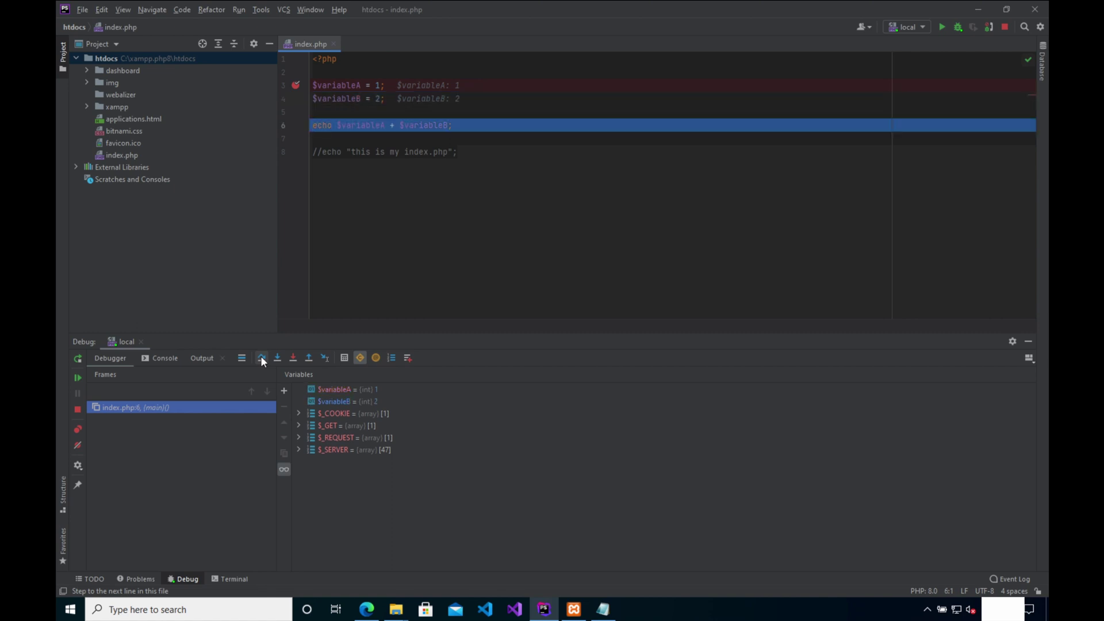
pyautogui.click(260, 356)
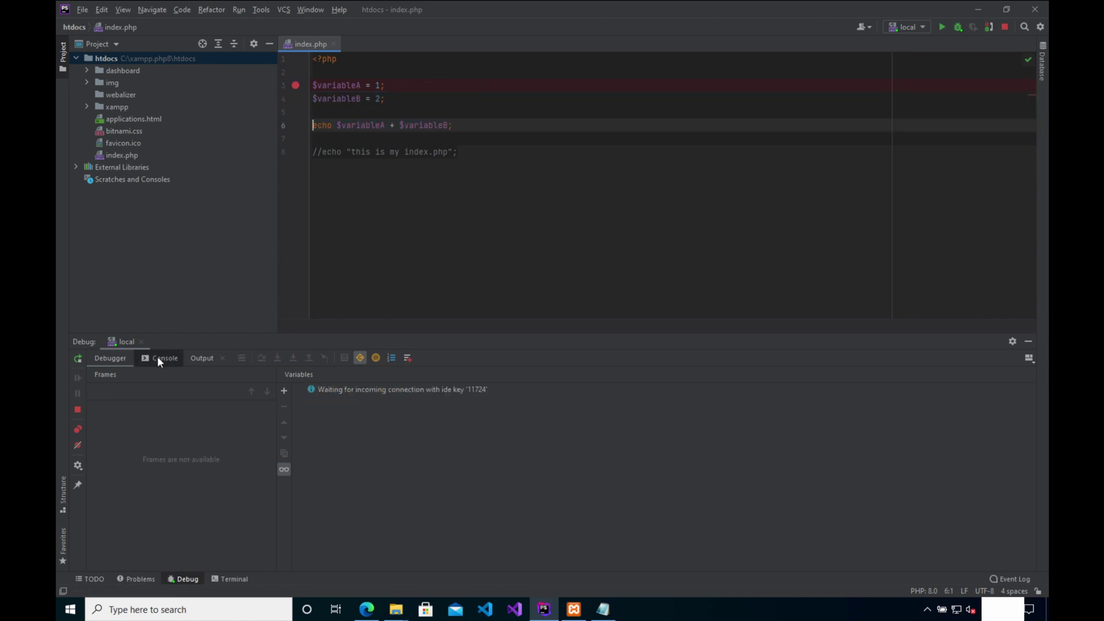
pyautogui.click(193, 357)
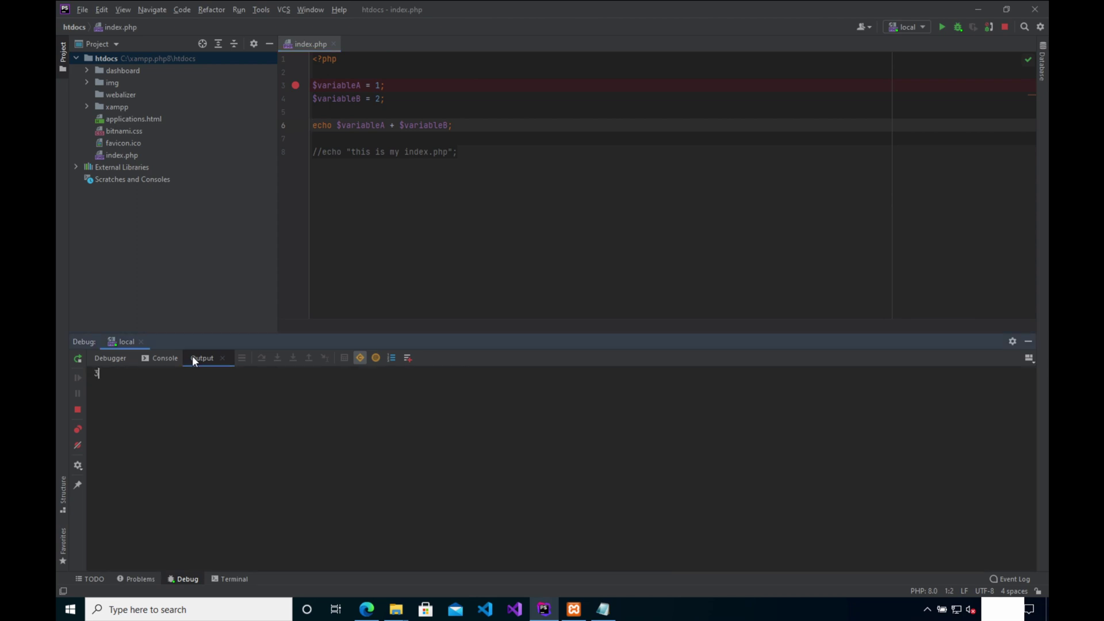
pyautogui.click(77, 409)
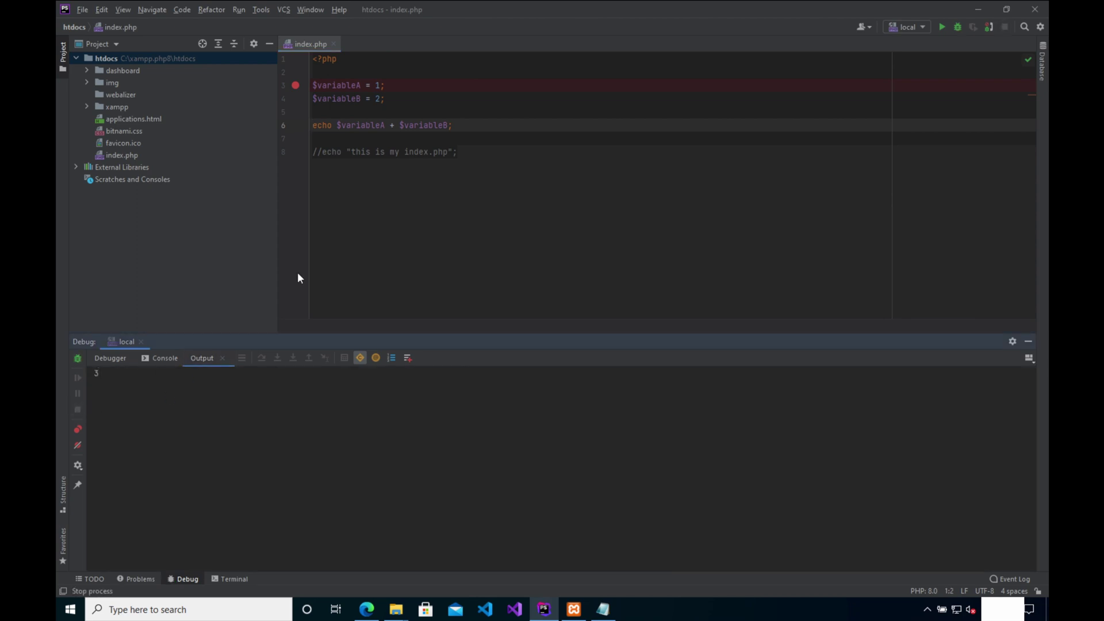
pyautogui.click(405, 100)
# - Write function test($var1, $var2) whose body echoes $var1 + $var2
pyautogui.press('Return')
pyautogui.press('Return')
pyautogui.write('function ')
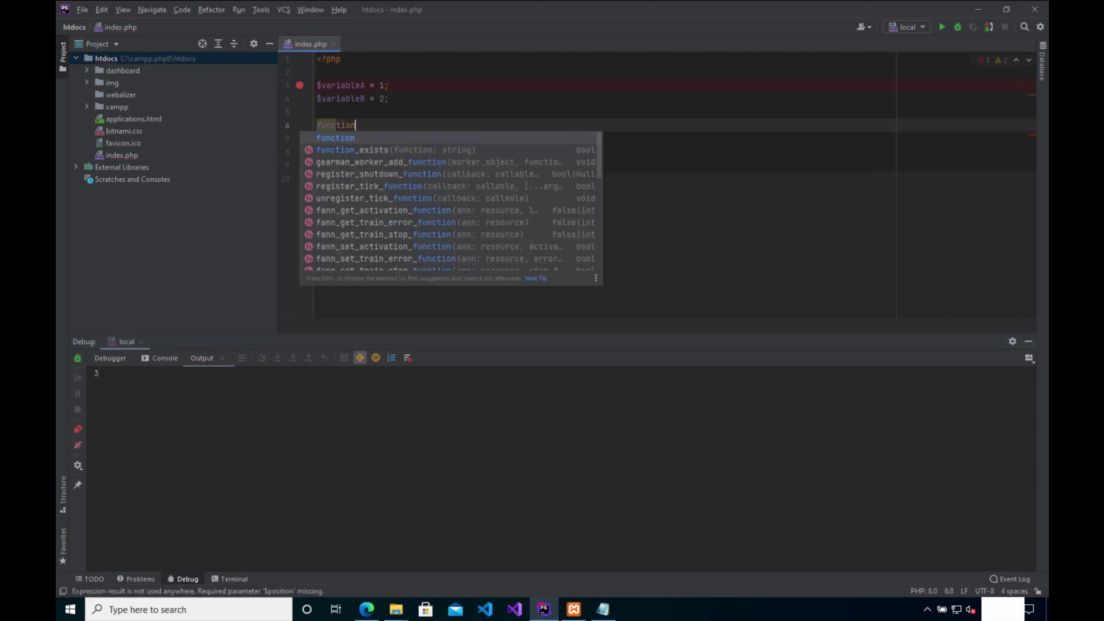
pyautogui.write('test(')
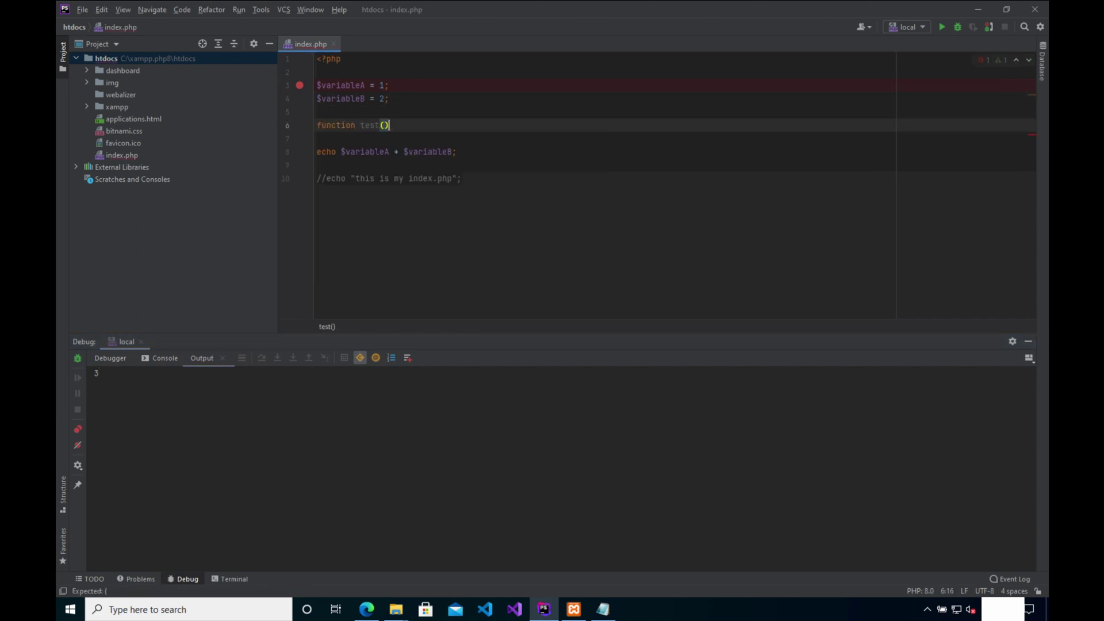
pyautogui.press('Return')
pyautogui.write('{')
pyautogui.press('Return')
pyautogui.write('e')
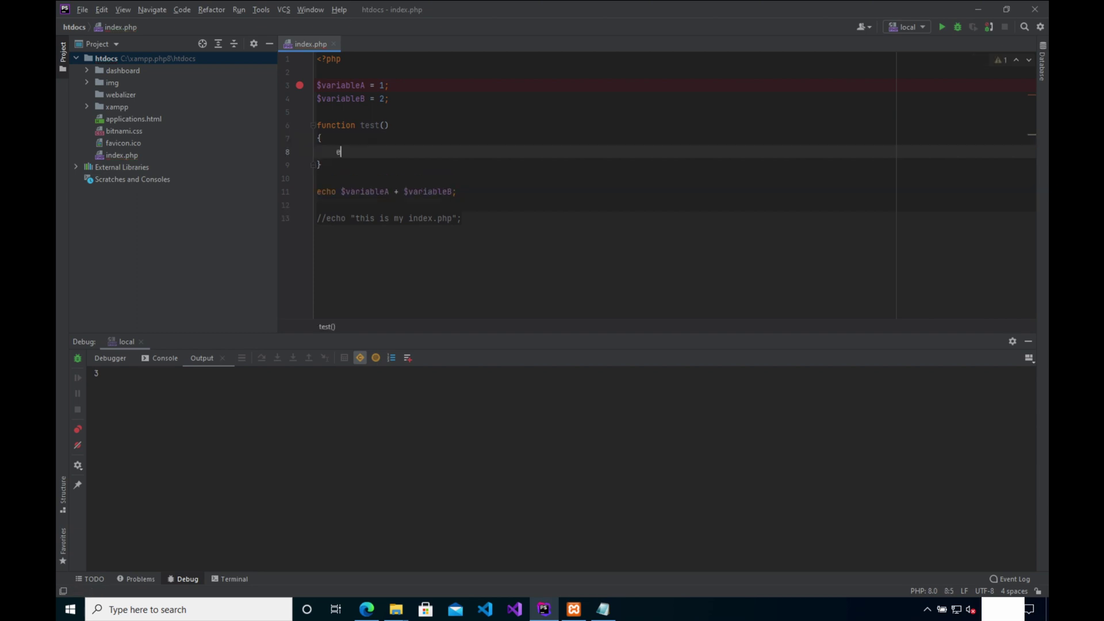
pyautogui.write('cho')
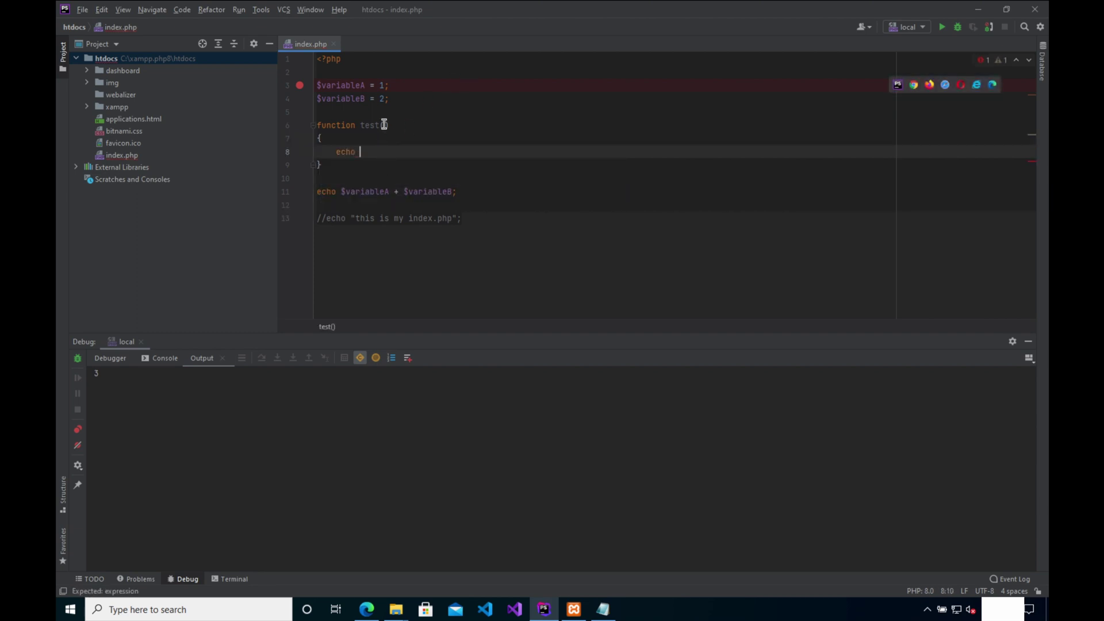
pyautogui.click(384, 124)
pyautogui.moveTo(429, 191)
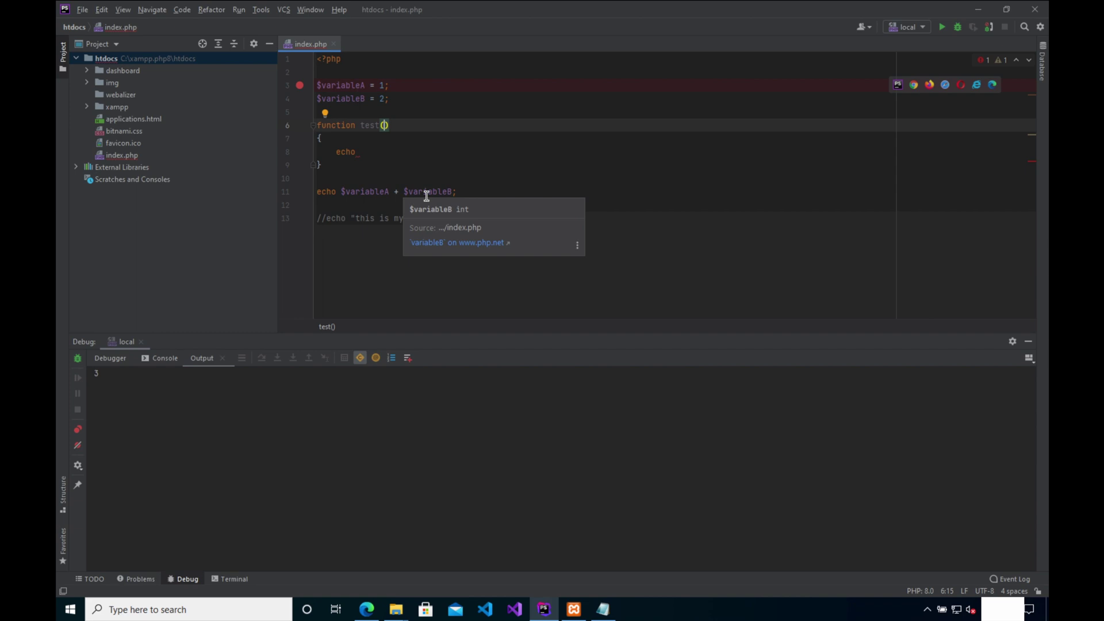
pyautogui.write('$var')
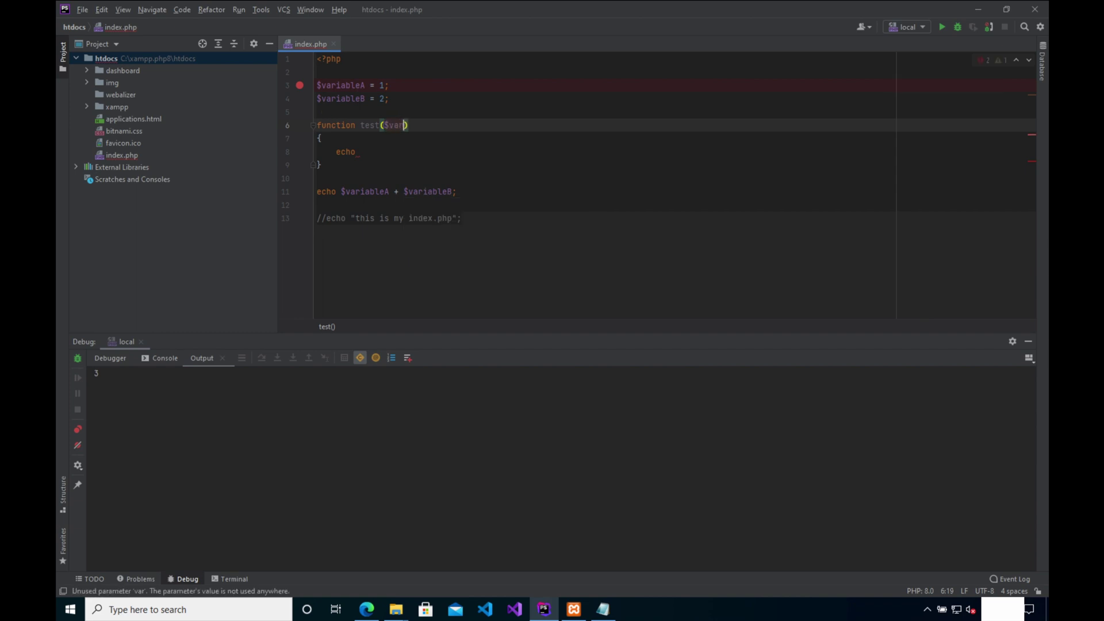
pyautogui.write('1, $var')
pyautogui.write('2')
pyautogui.press('Down')
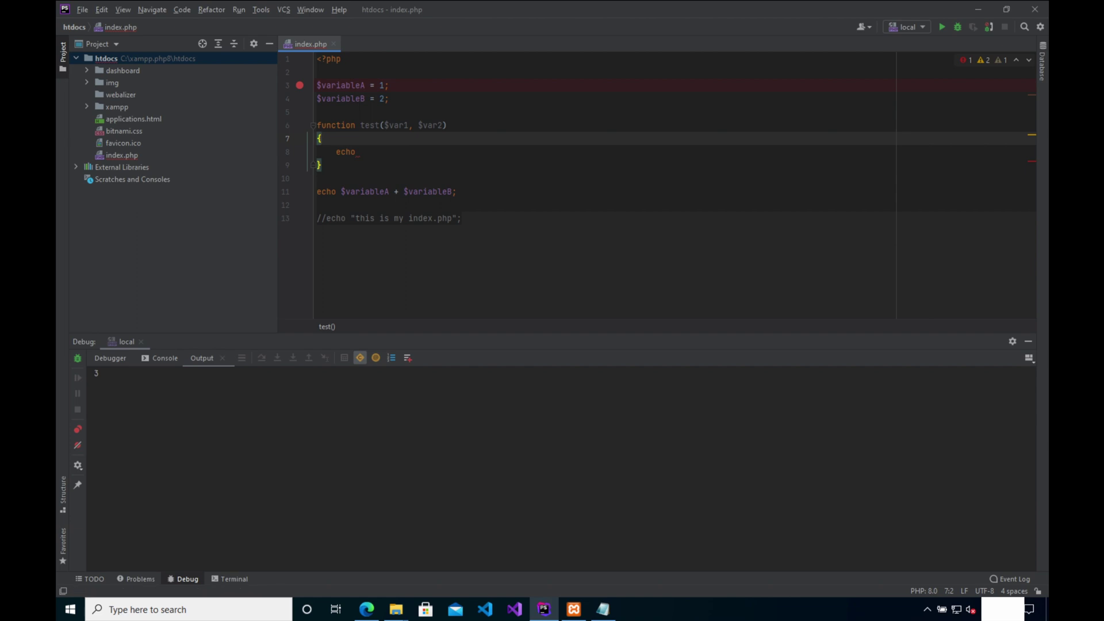
pyautogui.write('$var')
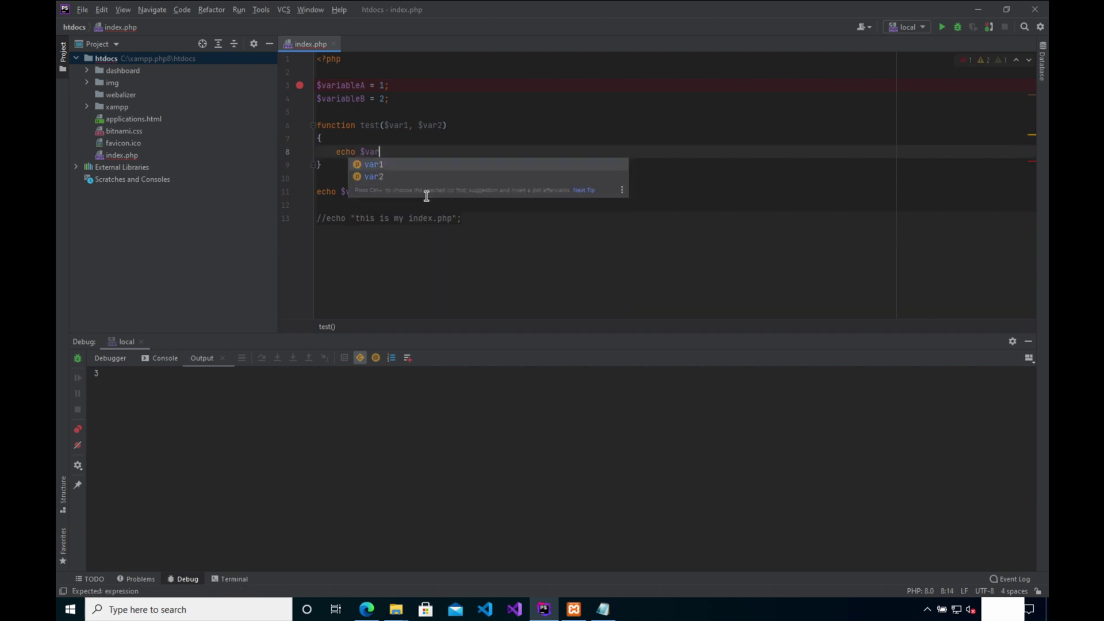
pyautogui.press('Return')
pyautogui.write('+ $')
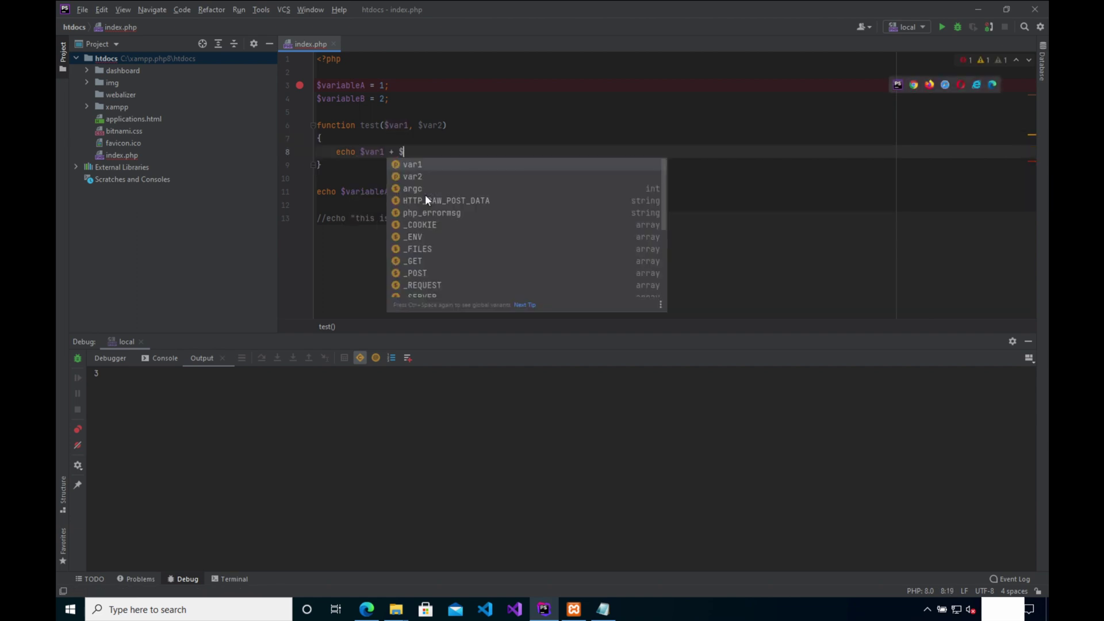
pyautogui.write('var')
pyautogui.press('Down')
pyautogui.press('Return')
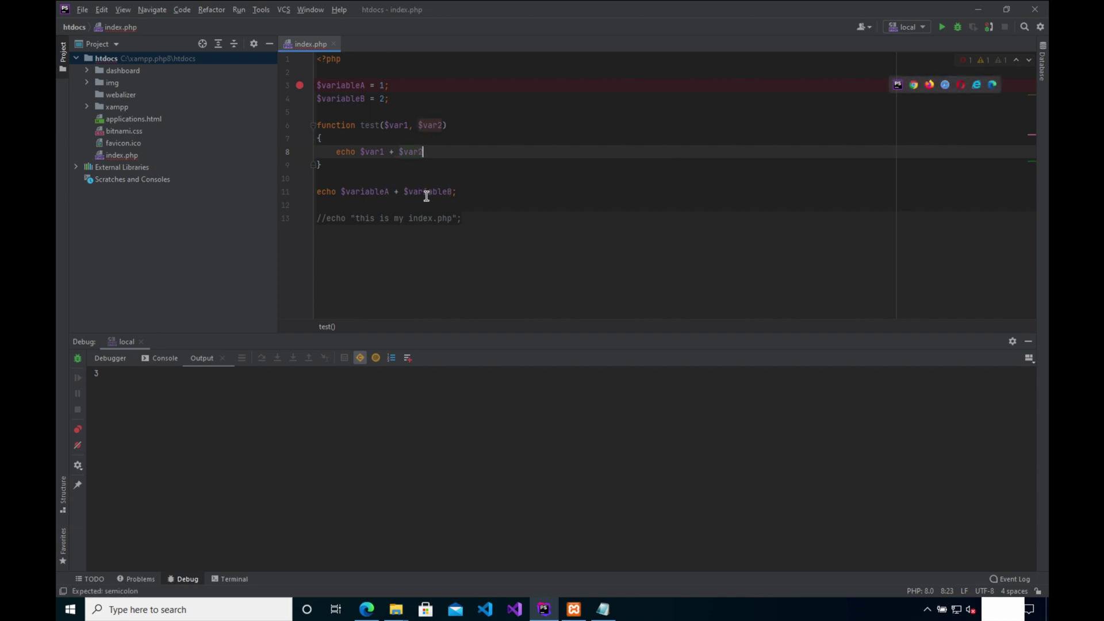
pyautogui.write(';')
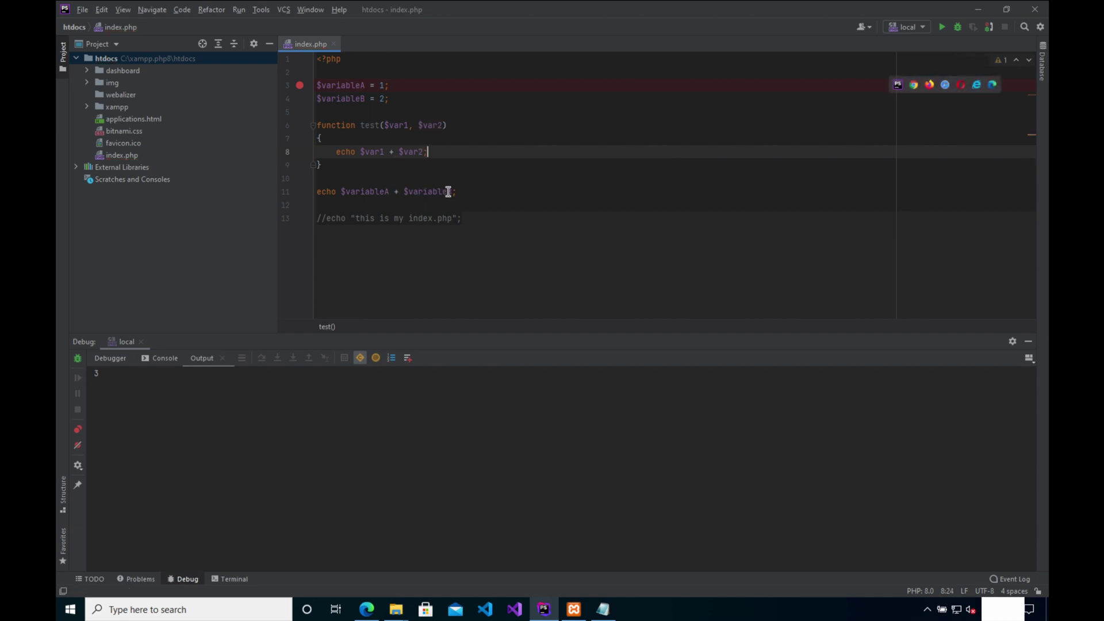
# - Replace the old echo line with the call test($variableA, $variableB);
pyautogui.moveTo(460, 191); pyautogui.dragTo(292, 194)
pyautogui.press('Delete')
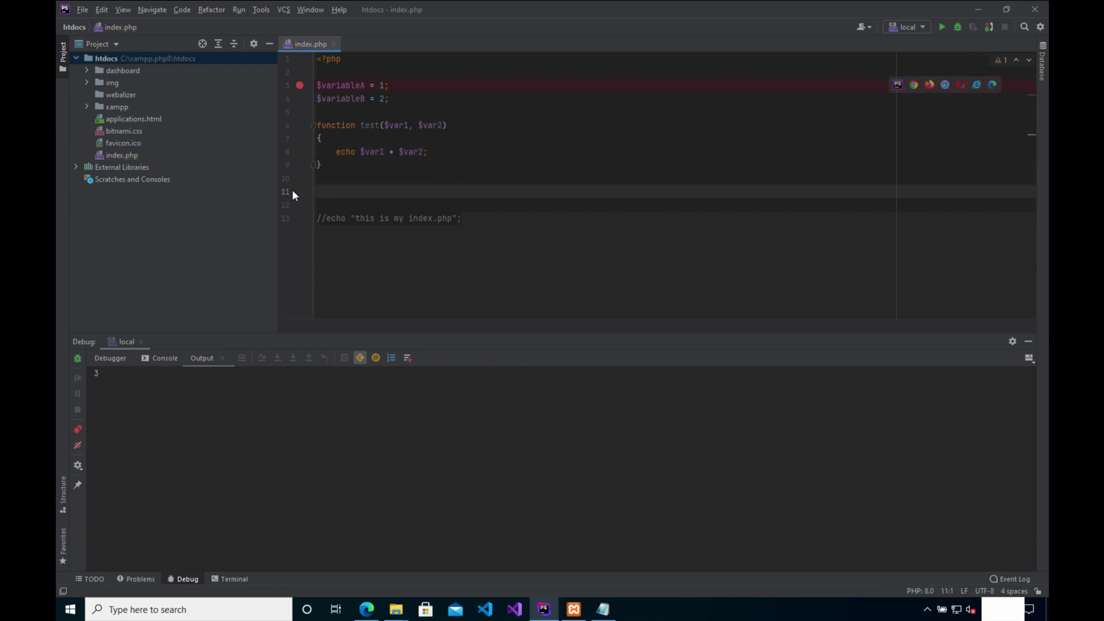
pyautogui.write('tes')
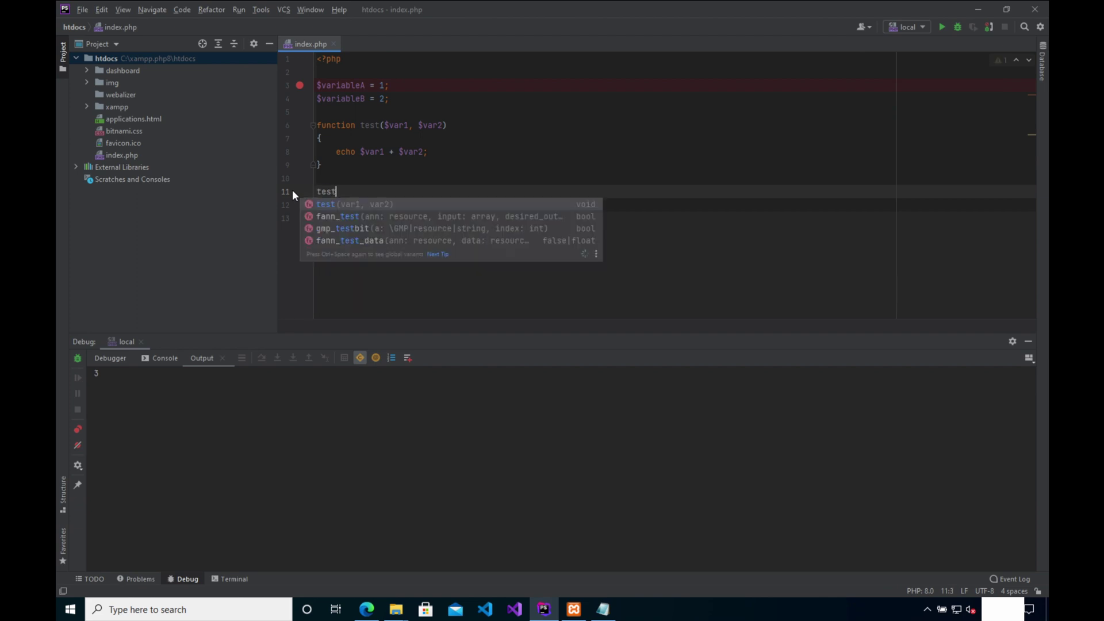
pyautogui.write('t')
pyautogui.press('Return')
pyautogui.write('$')
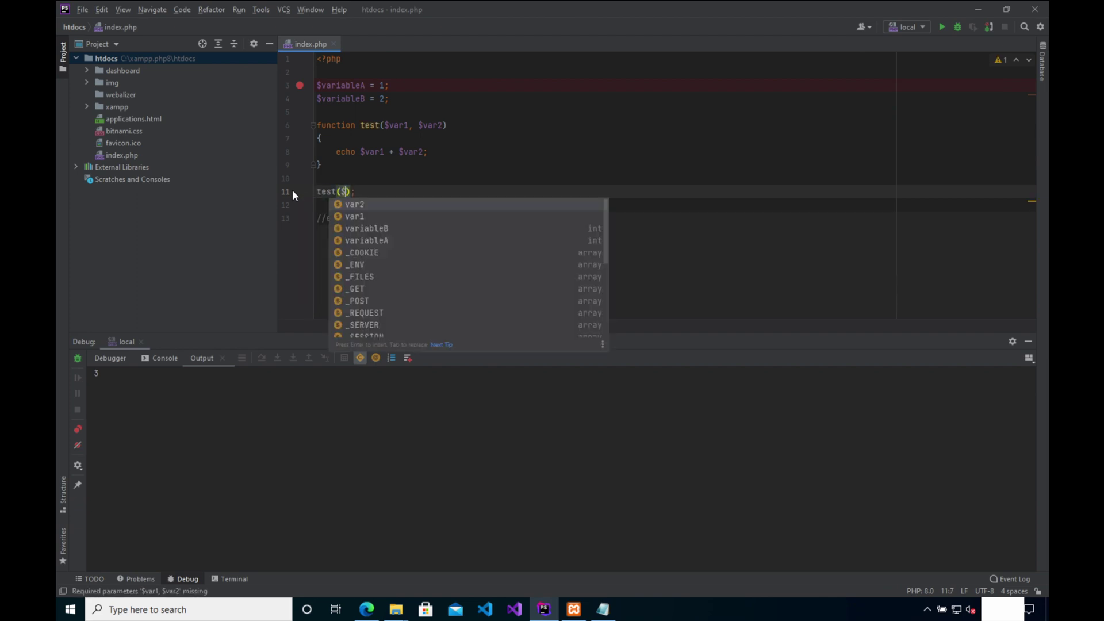
pyautogui.write('var')
pyautogui.press('Down')
pyautogui.press('Down')
pyautogui.press('Down')
pyautogui.press('Return')
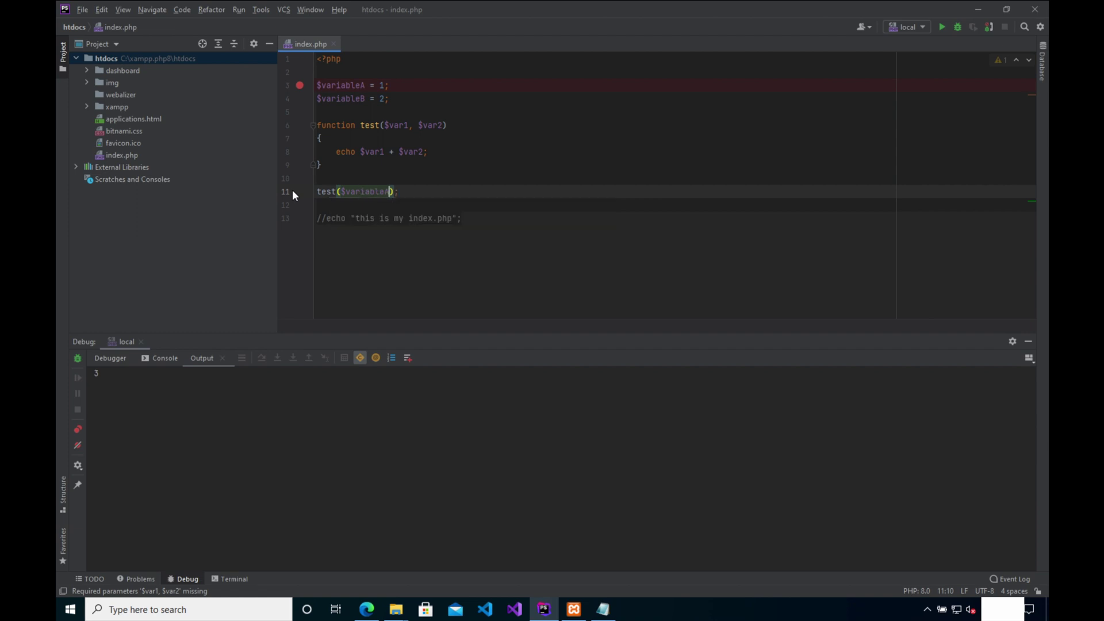
pyautogui.write(', $var')
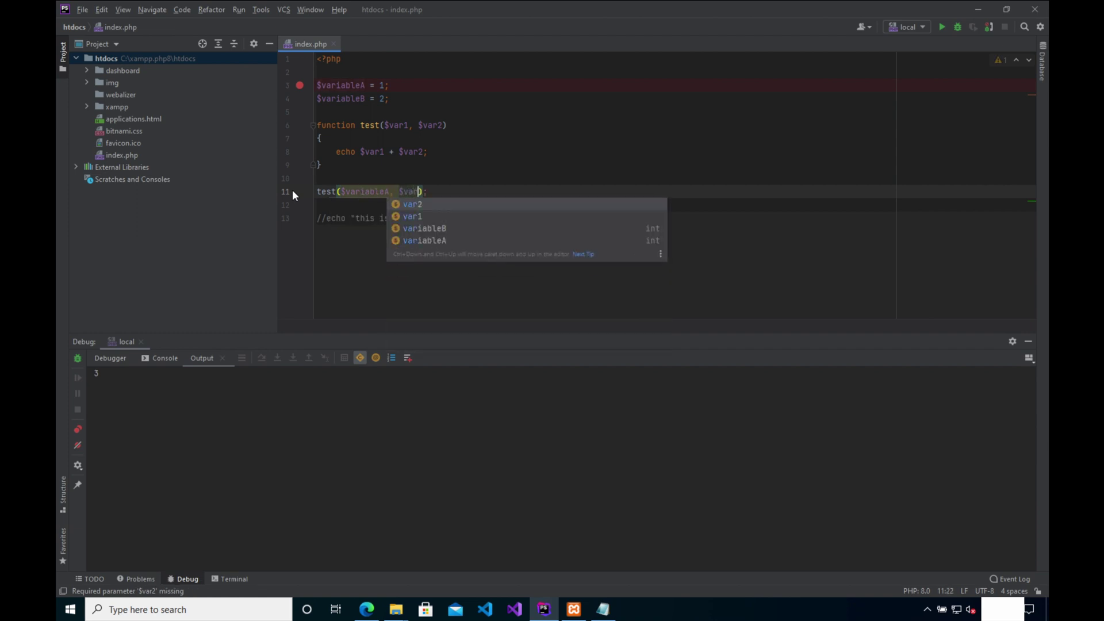
pyautogui.press('Down')
pyautogui.press('Down')
pyautogui.press('Return')
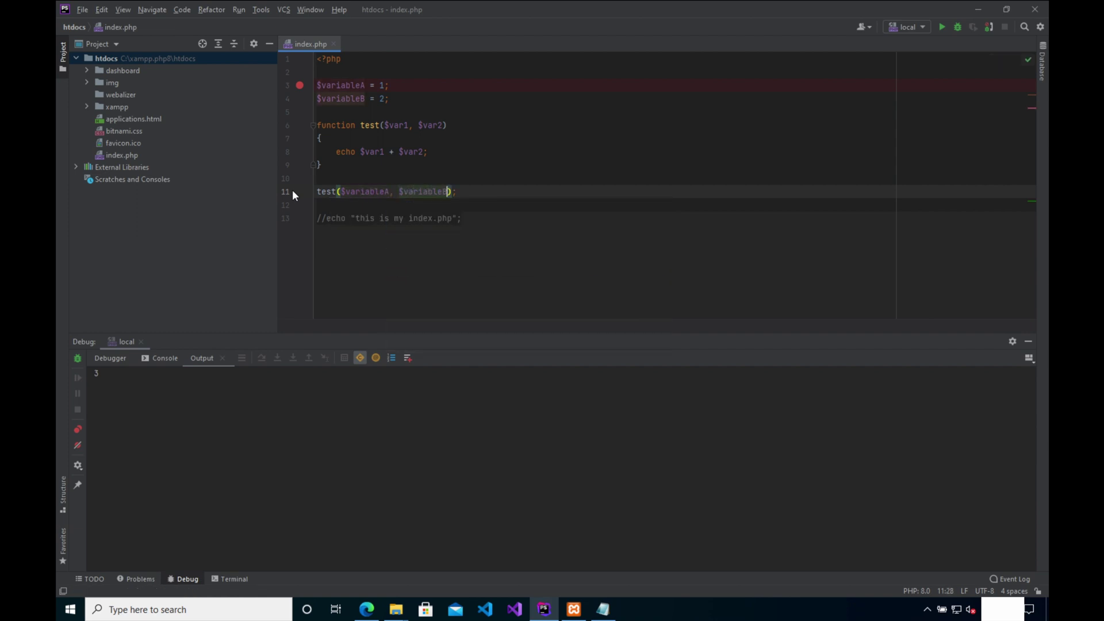
# - Launch a debug session of index.php and bring the paused session into view
pyautogui.click(376, 151)
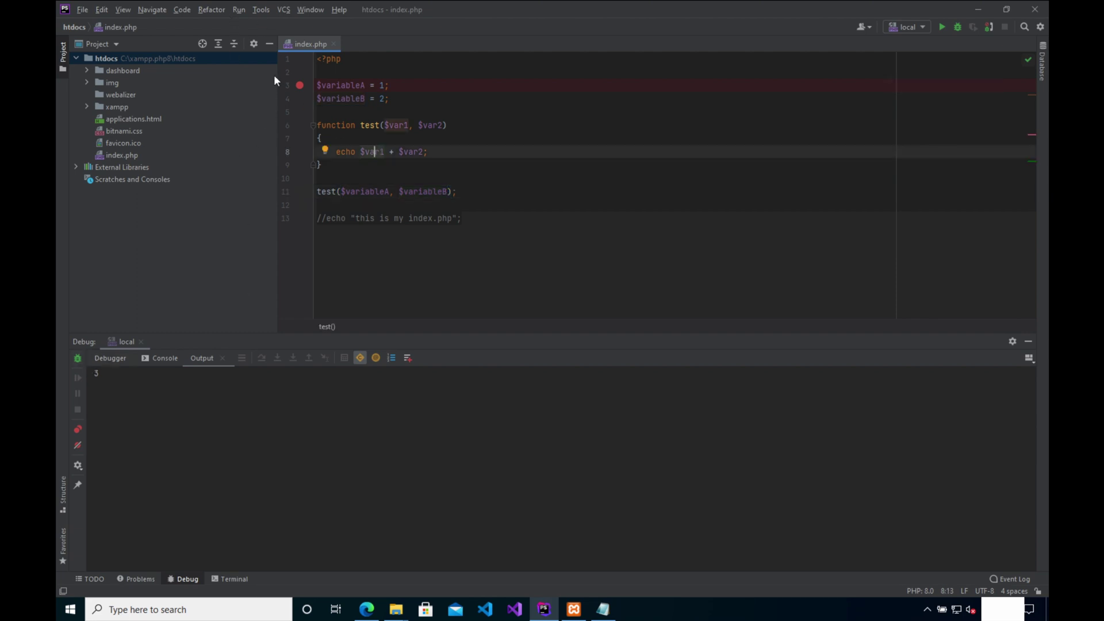
pyautogui.click(336, 125)
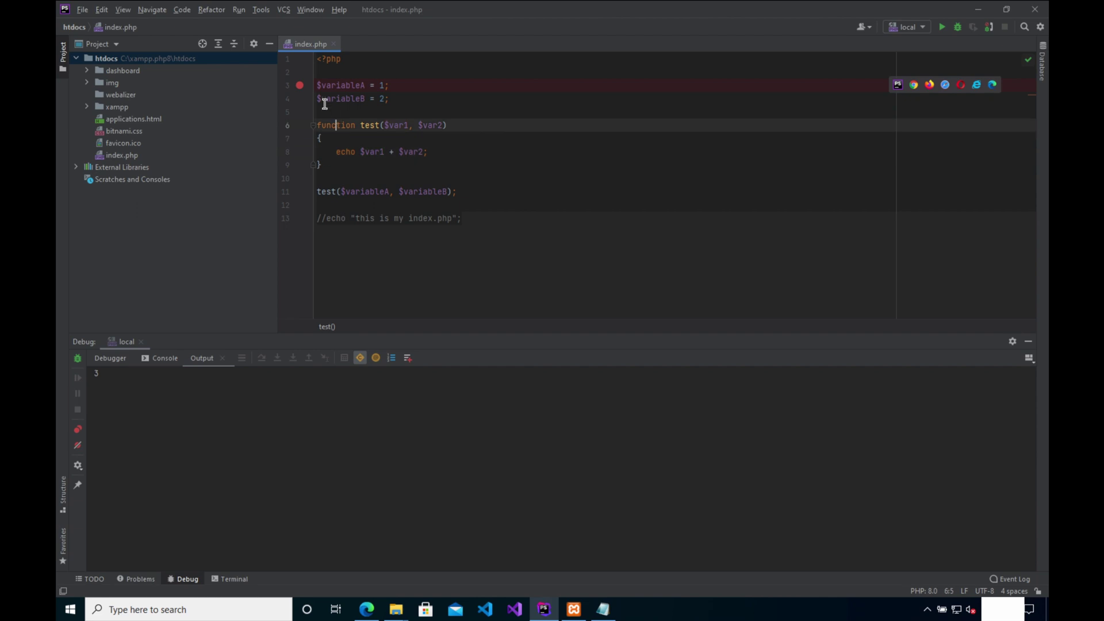
pyautogui.click(239, 10)
pyautogui.click(256, 37)
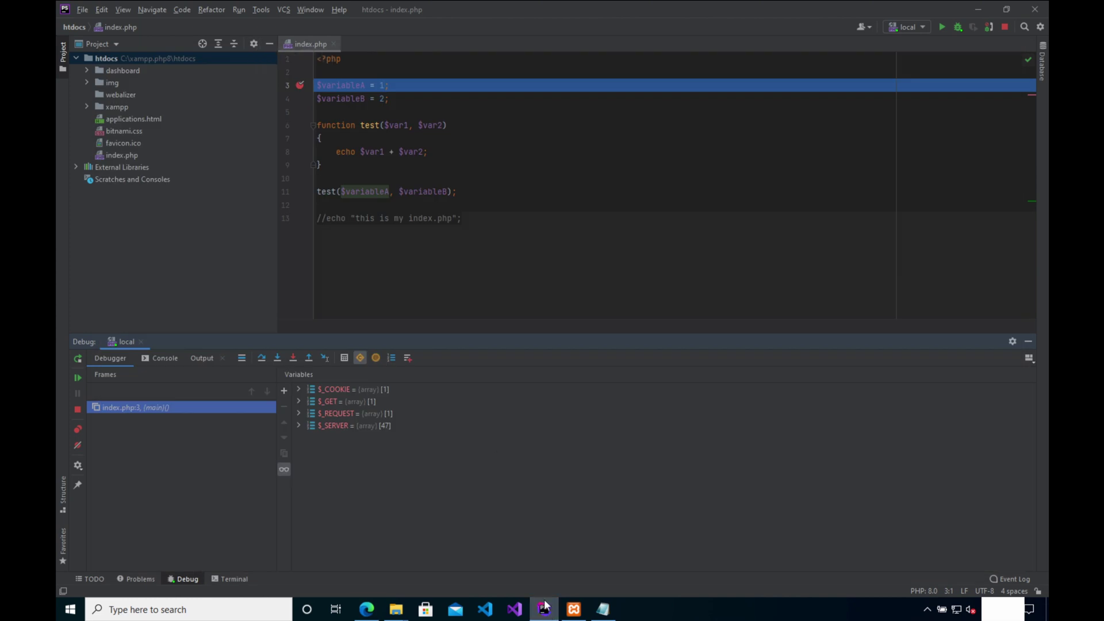
pyautogui.click(384, 137)
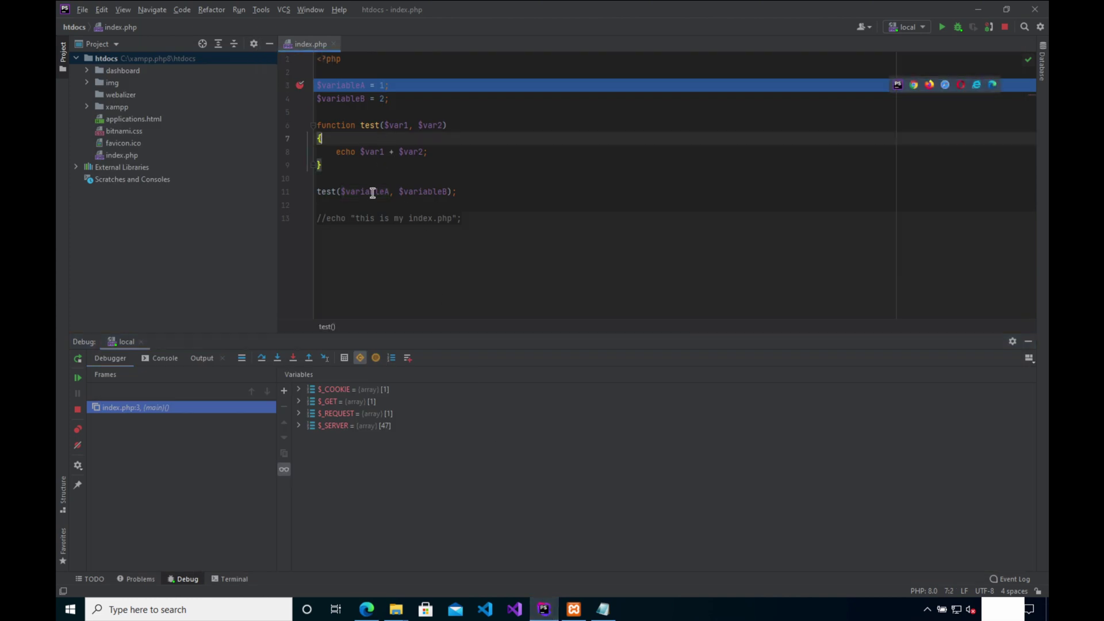
# - Step over lines 3–4, into test() ($var1 = 1, $var2 = 2), and show output 3
pyautogui.click(263, 358)
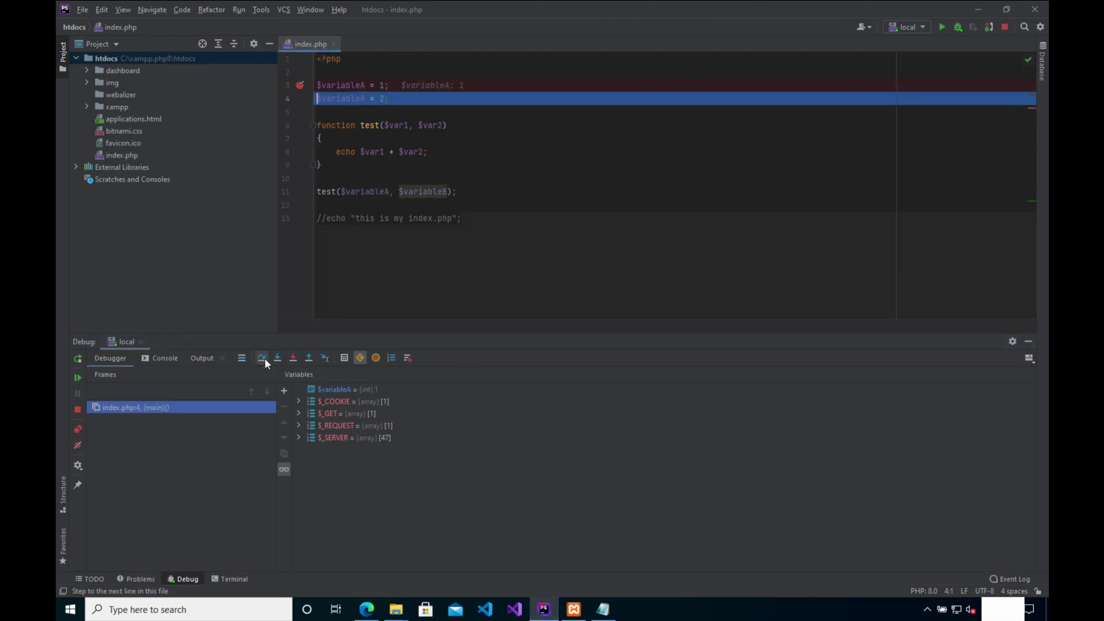
pyautogui.click(263, 358)
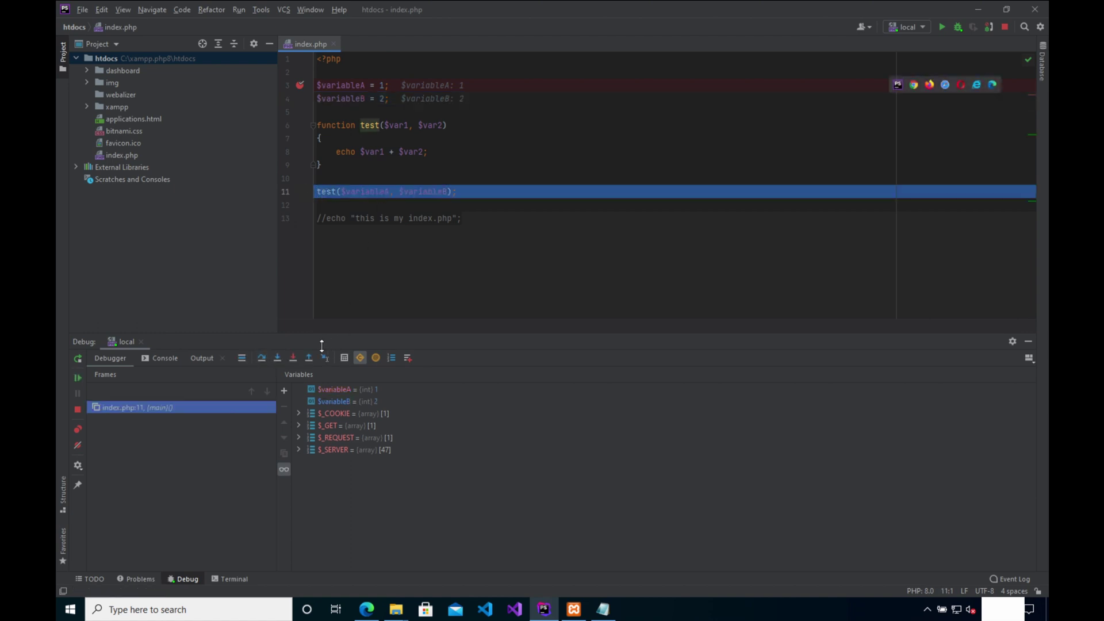
pyautogui.click(276, 359)
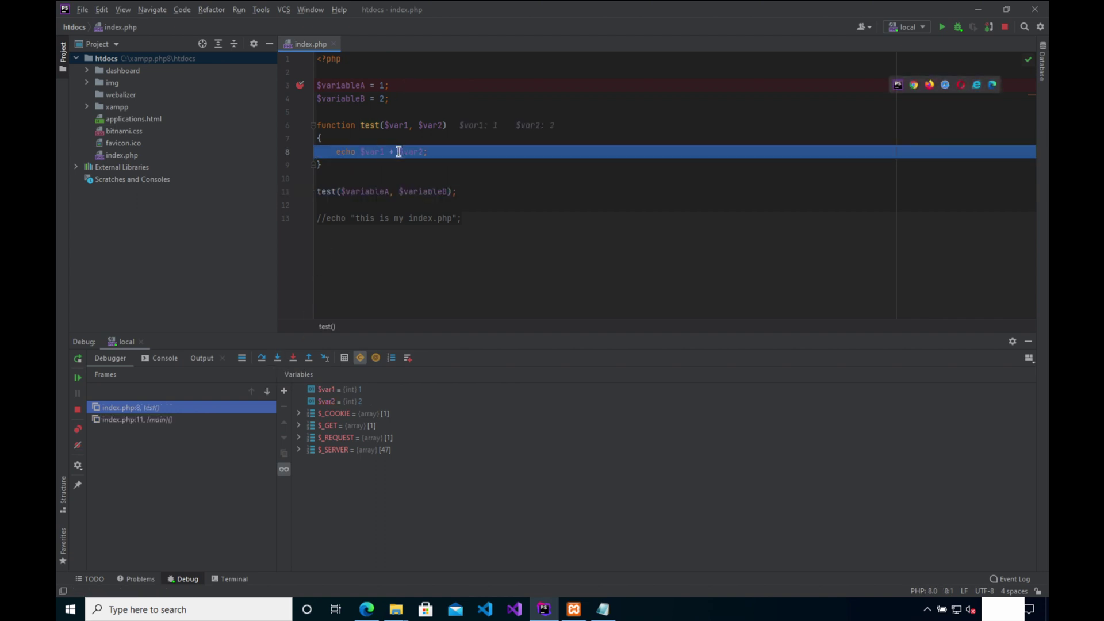
pyautogui.click(262, 359)
pyautogui.click(261, 356)
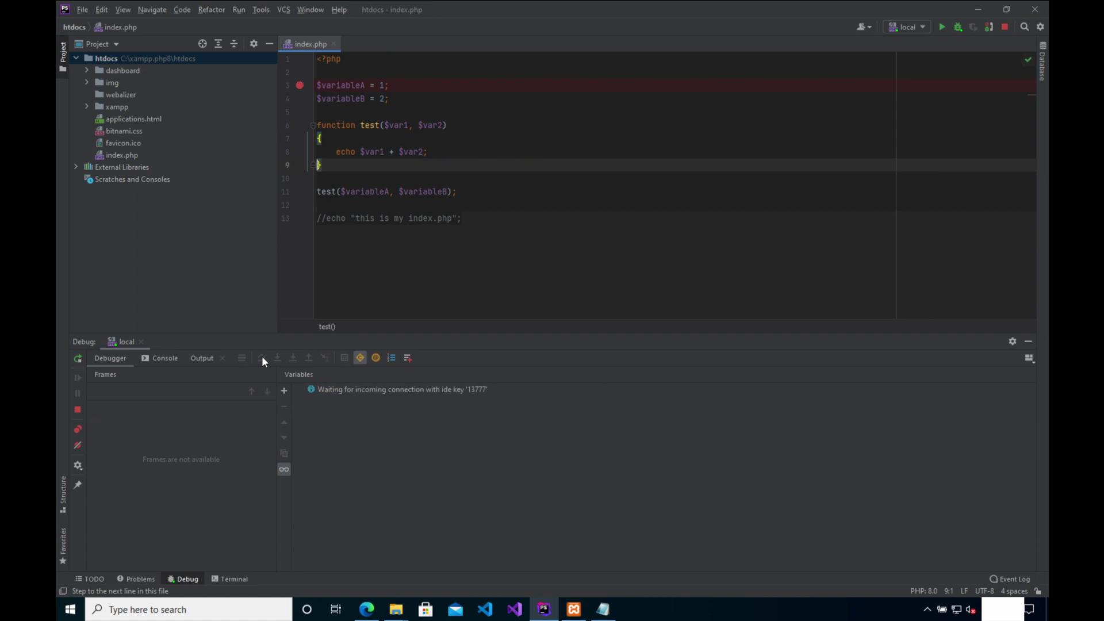
pyautogui.click(198, 360)
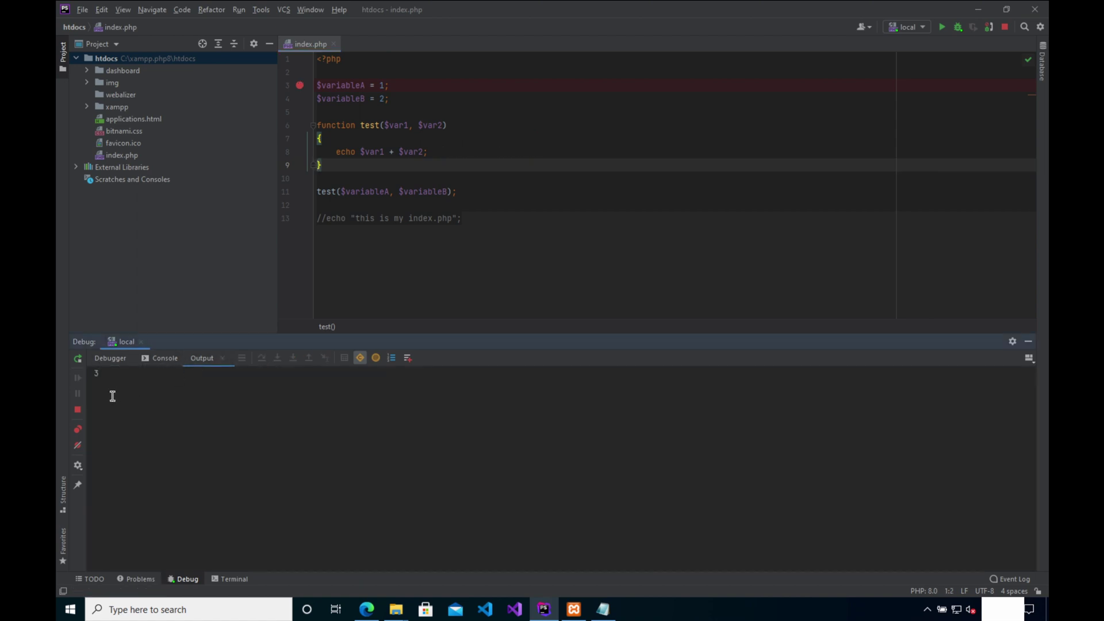